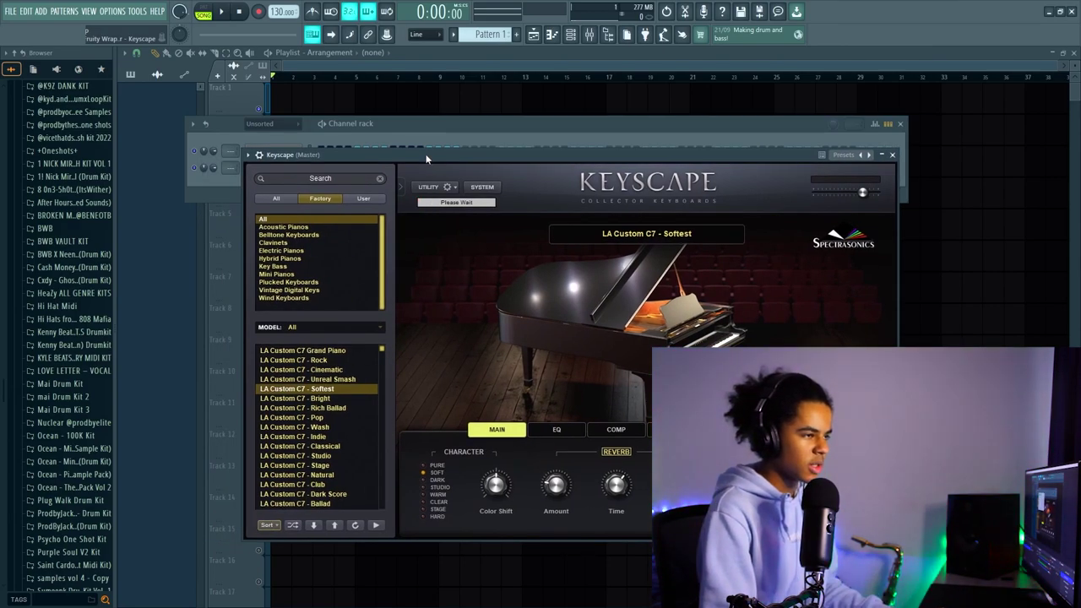
# Step: Bring up the channel rack and open the piano roll of the Keyscape channel
pyautogui.click(438, 131)
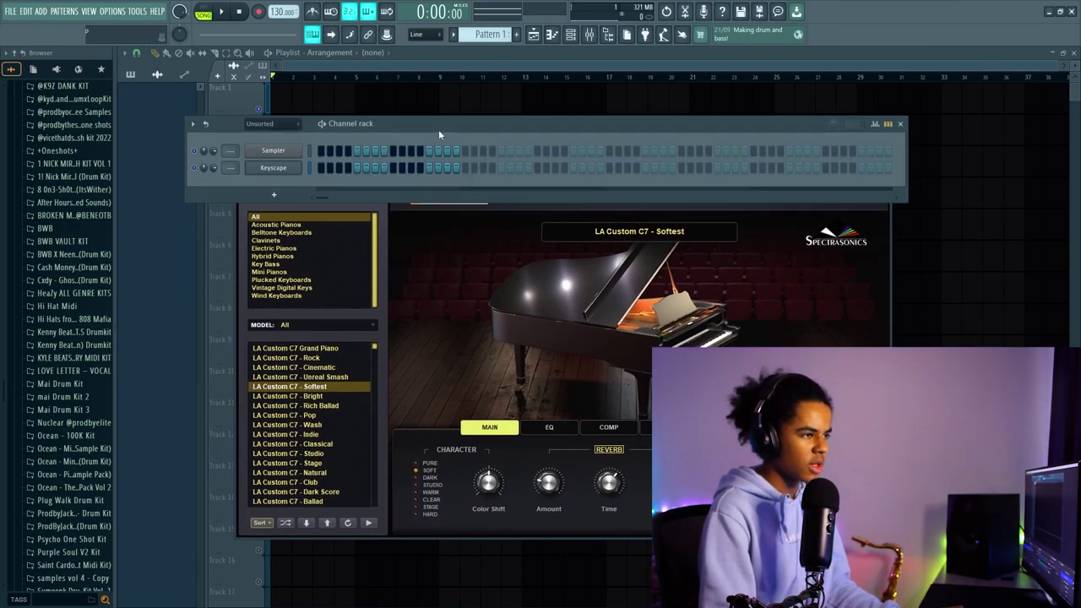
pyautogui.rightClick(304, 174)
pyautogui.click(326, 168)
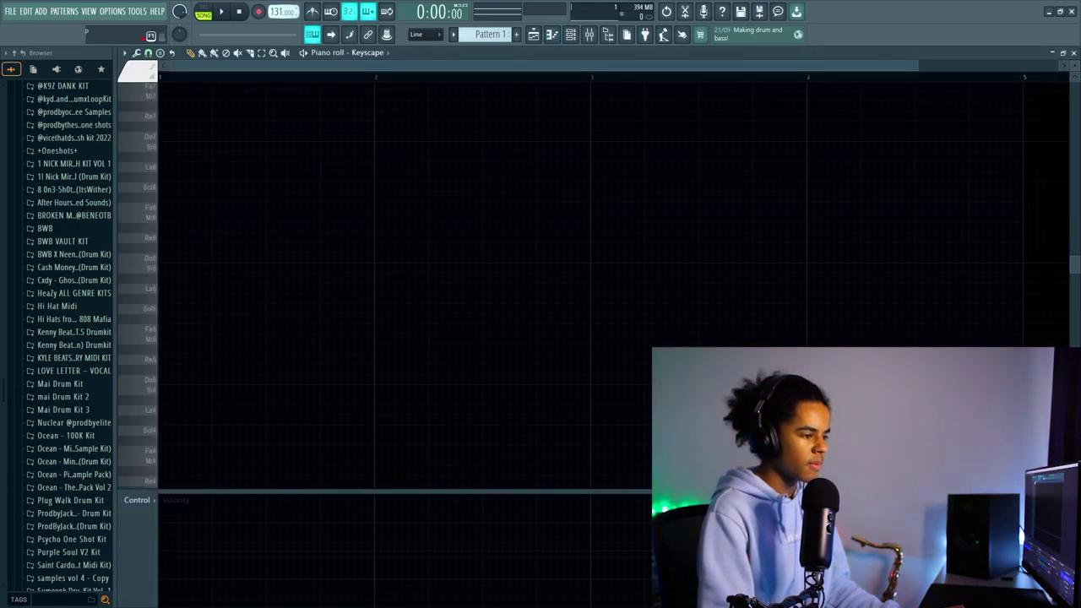
# Step: Draw ascending two-bar notes Sol5, La#5 and Do6, starting at bars 1.5, 2 and 2.5, over the Re# notes
pyautogui.press('space')
pyautogui.moveTo(194, 236); pyautogui.dragTo(189, 247)
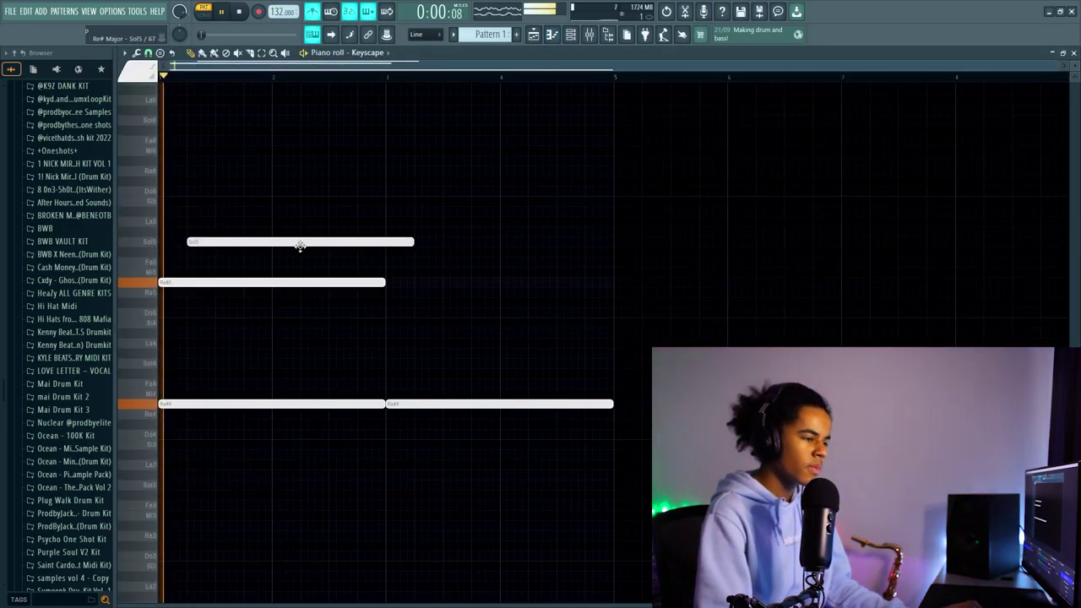
pyautogui.rightClick(226, 241)
pyautogui.click(217, 242)
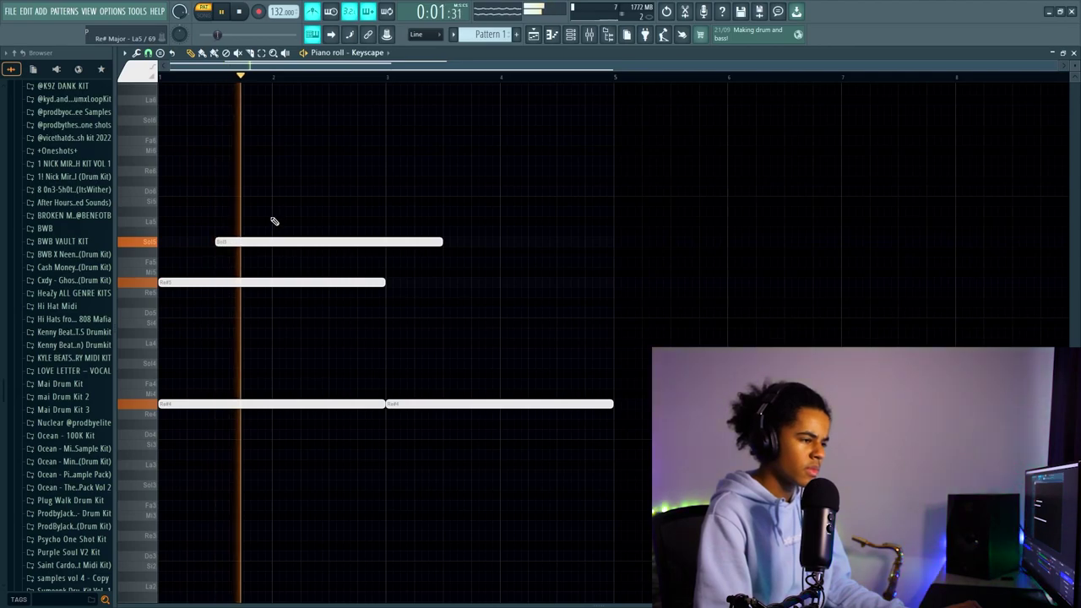
pyautogui.click(274, 210)
pyautogui.click(330, 191)
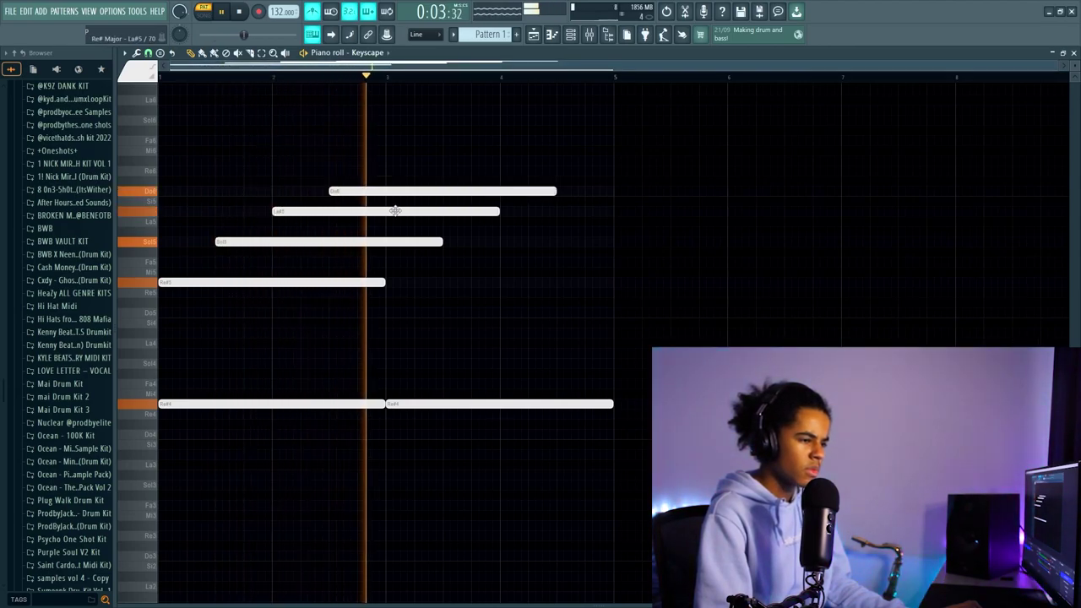
# Step: Trim the overlapping notes with quick legato and continue the melody with La5, Re5 and Fa#5 in bars 3 and 4
pyautogui.hotkey('ctrl', 'l')
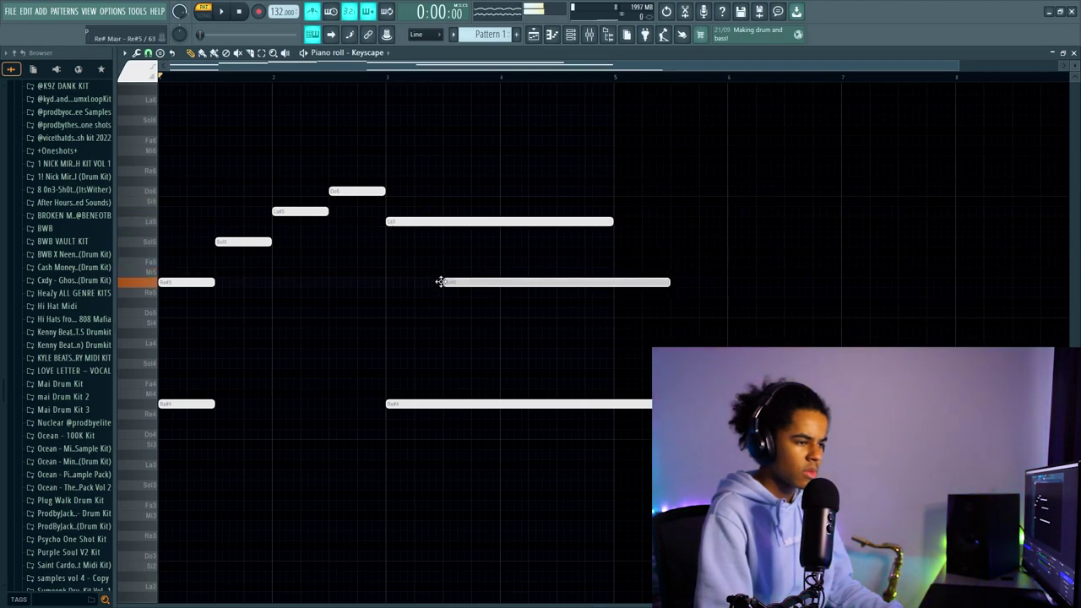
pyautogui.hotkey('ctrl', 'z')
pyautogui.press('space')
pyautogui.moveTo(834, 251); pyautogui.dragTo(613, 269)
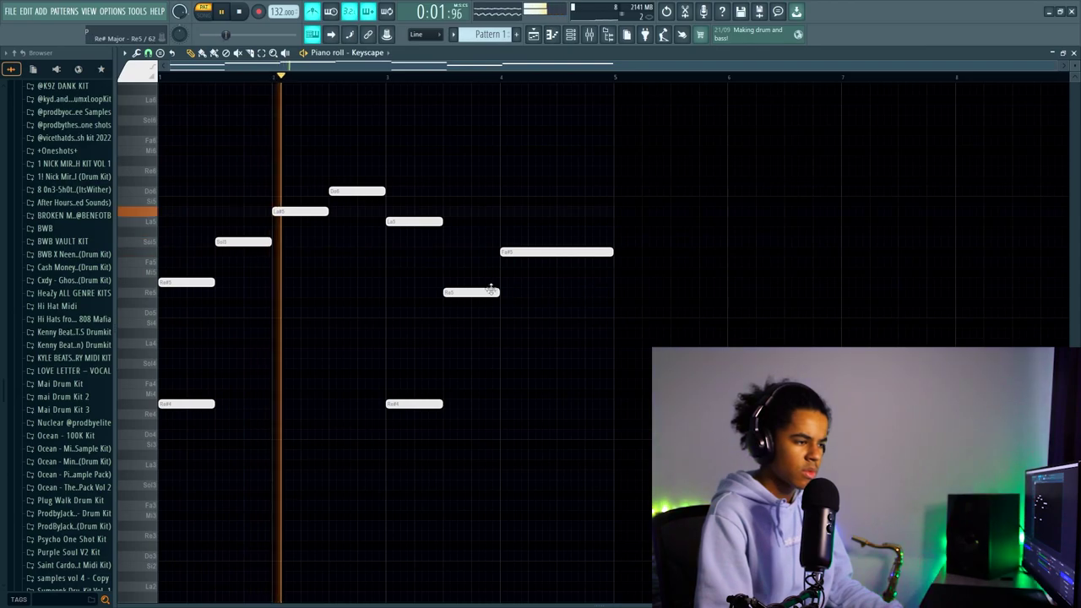
# Step: Stretch the two Re#4 bass notes to two bars each and move the second one down to Re4
pyautogui.moveTo(462, 402); pyautogui.dragTo(219, 415)
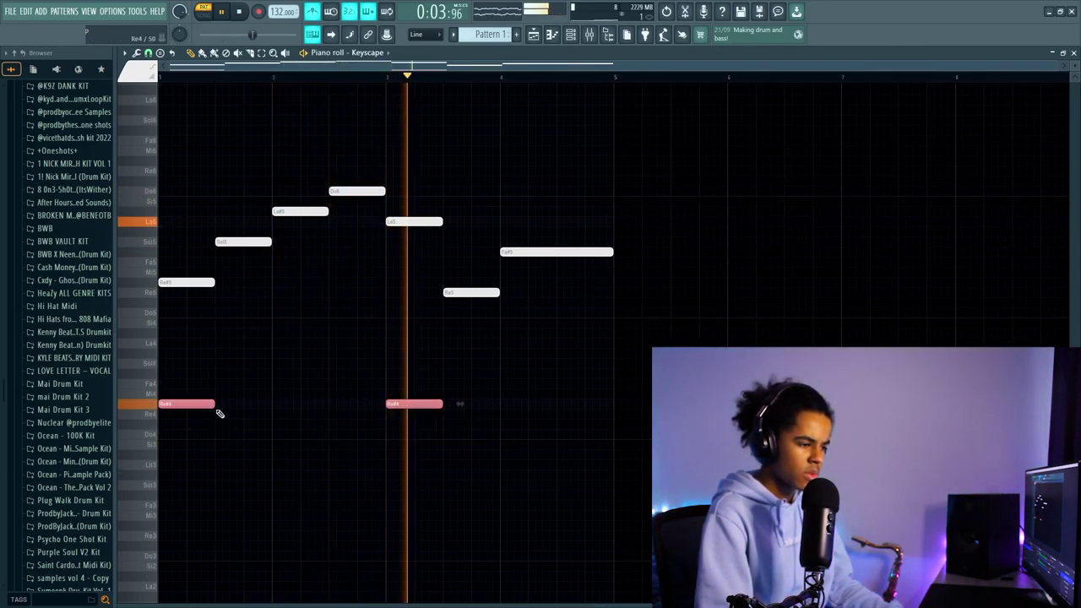
pyautogui.press('space')
pyautogui.moveTo(407, 405); pyautogui.dragTo(613, 414)
pyautogui.click(393, 372)
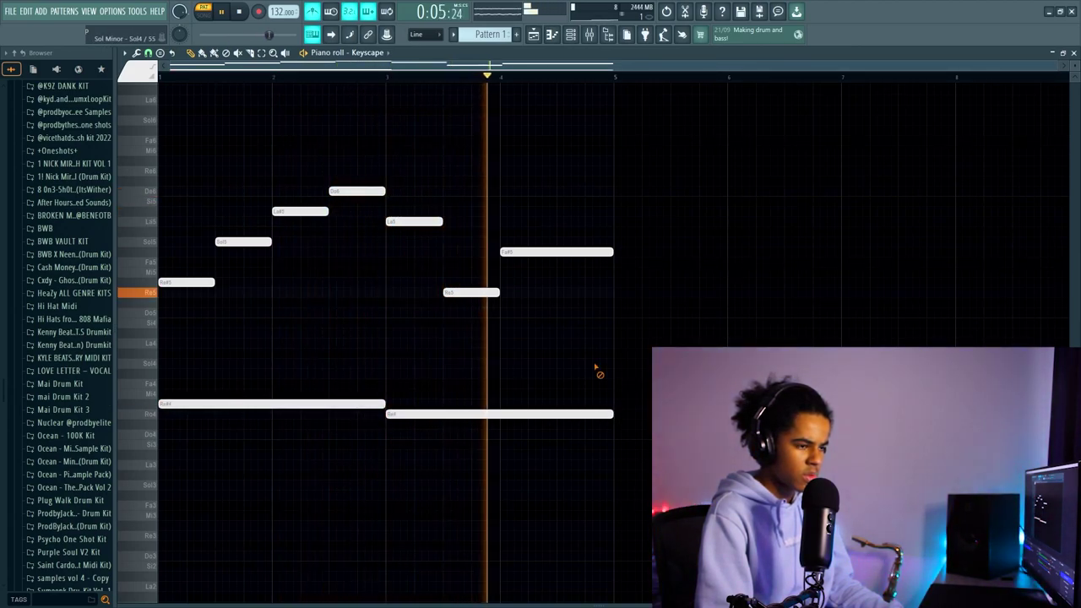
# Step: Divide the bass line into one-bar notes, with Re#4 in bars 1 and 2 and Re4 in bars 3 and 4
pyautogui.click(334, 402)
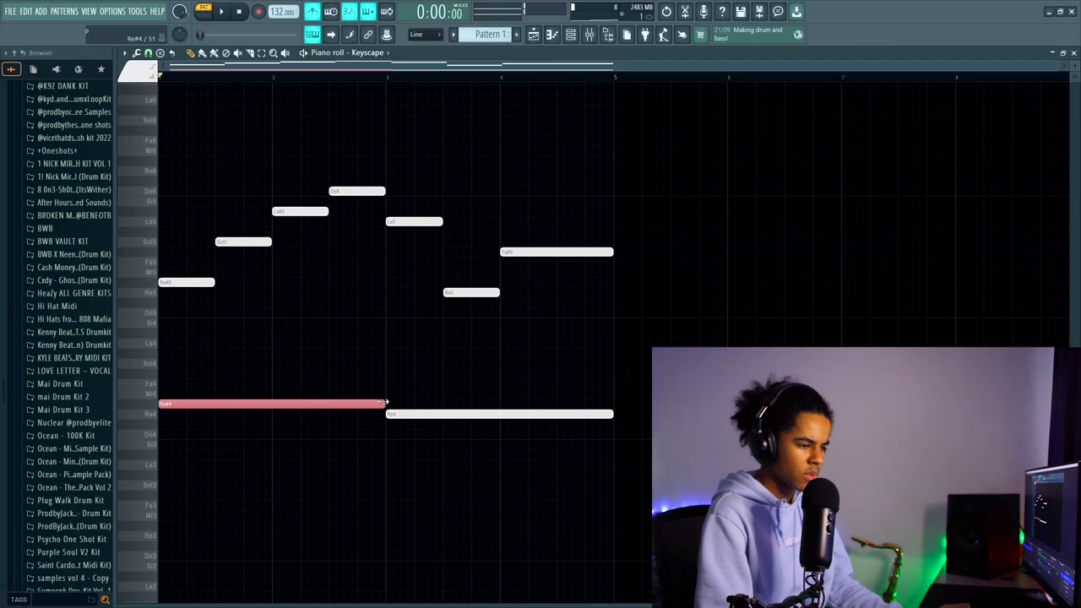
pyautogui.hotkey('ctrl', 'b')
pyautogui.click(297, 366)
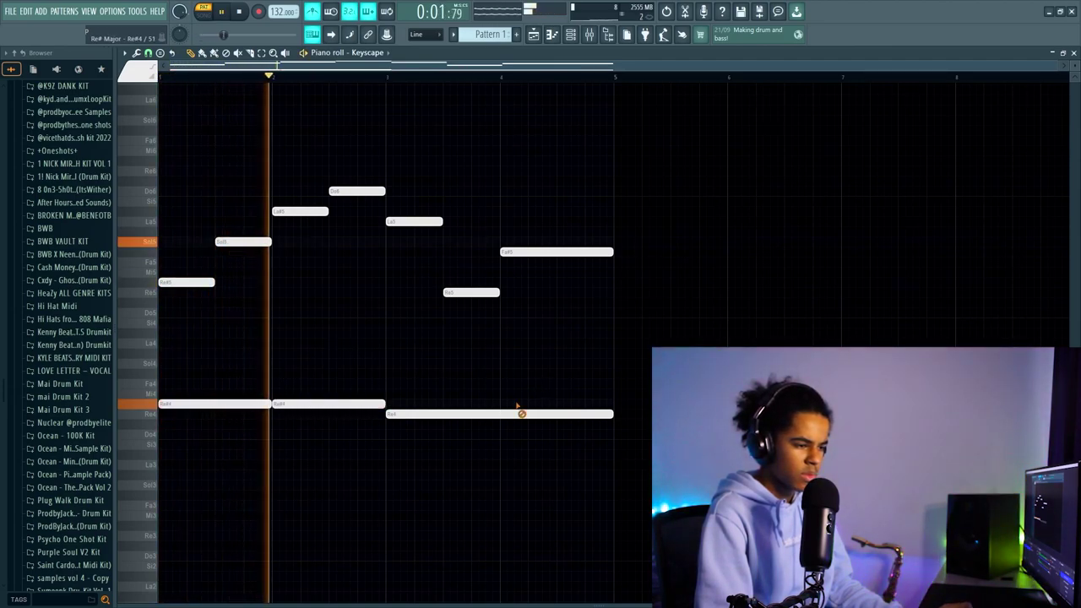
pyautogui.rightClick(522, 413)
pyautogui.moveTo(405, 380); pyautogui.dragTo(203, 415)
pyautogui.hotkey('ctrl', 'b')
pyautogui.hotkey('shift', 'Down')
pyautogui.rightClick(379, 348)
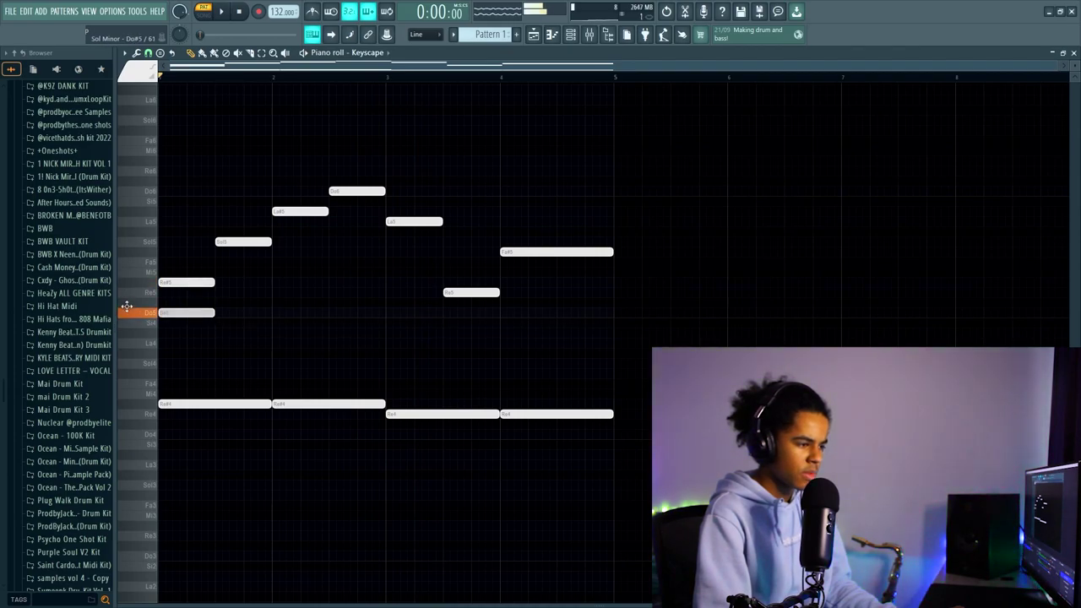
# Step: Add a layer of one-bar Sol4 notes above the bass in bars 1 to 4
pyautogui.rightClick(169, 293)
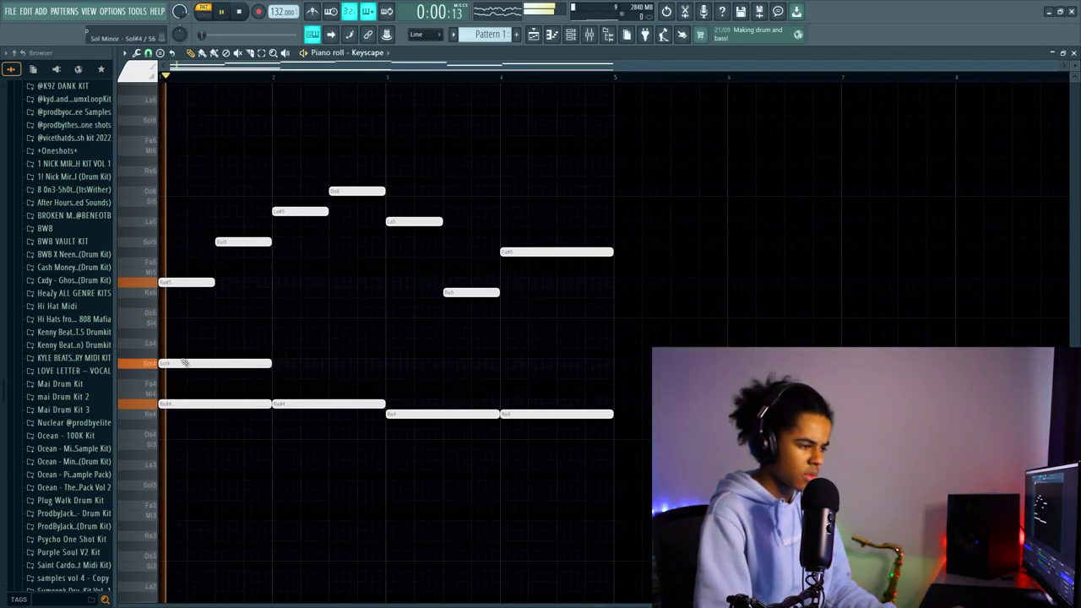
pyautogui.click(287, 363)
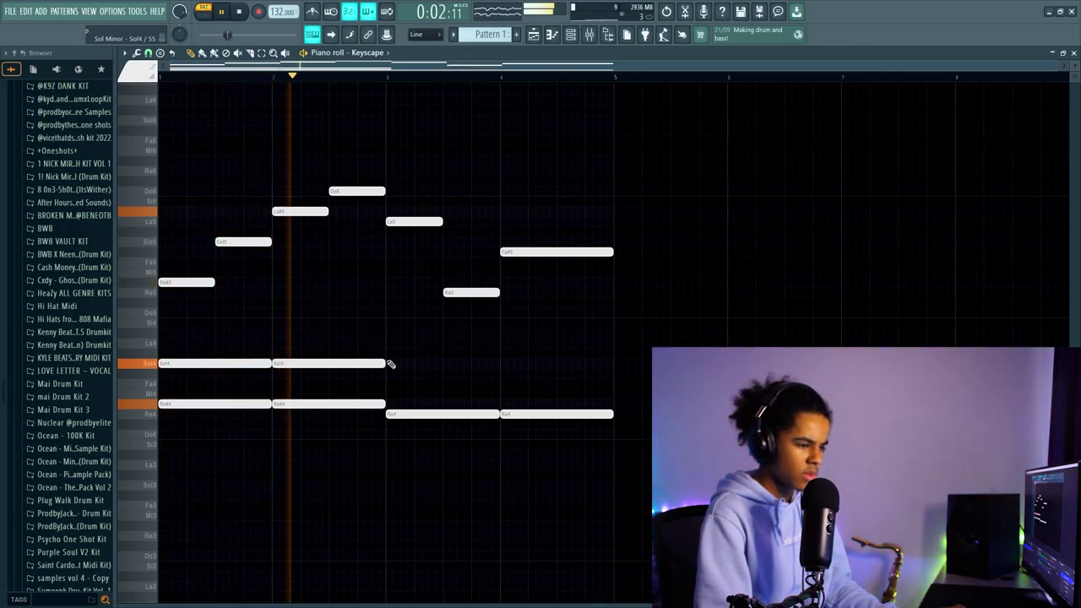
pyautogui.moveTo(391, 374); pyautogui.dragTo(222, 365)
pyautogui.hotkey('ctrl', 'b')
pyautogui.keyDown('ctrl'); pyautogui.click(321, 325); pyautogui.keyUp('ctrl')
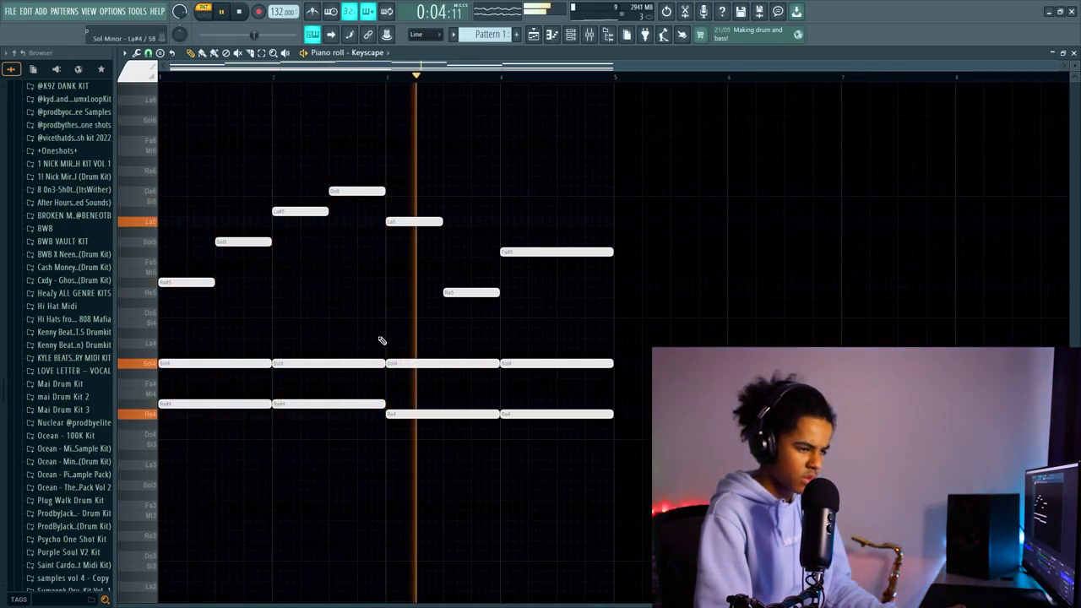
# Step: Add a third chord layer of one-bar notes, with La#4 in bars 1 and 2 and La4 in bars 3 and 4
pyautogui.press('space')
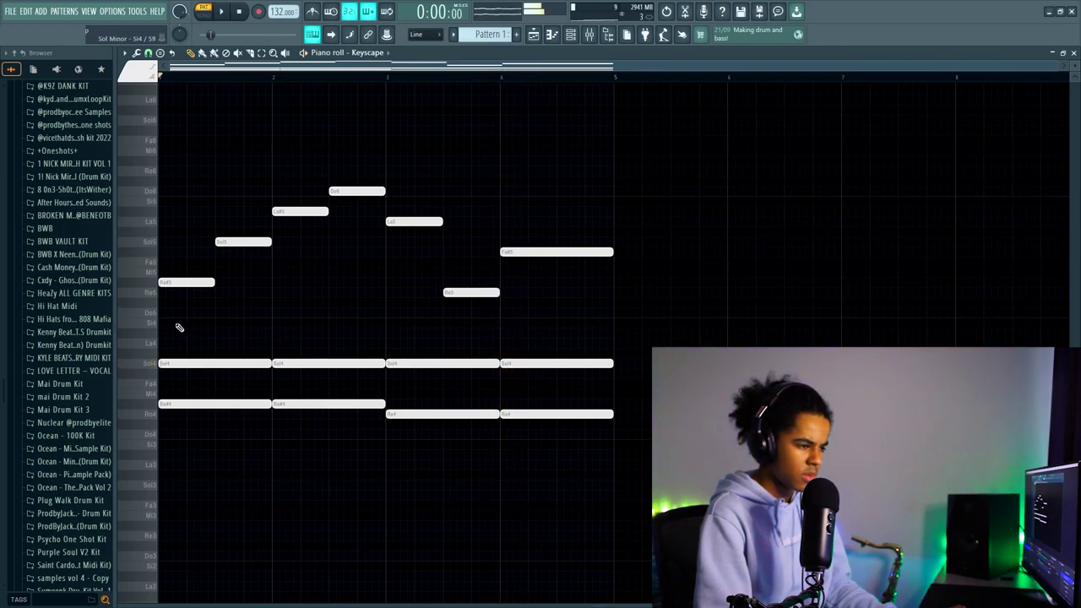
pyautogui.moveTo(274, 325); pyautogui.dragTo(227, 341)
pyautogui.hotkey('ctrl', 'b')
pyautogui.hotkey('ctrl', 'b')
pyautogui.hotkey('ctrl', 'b')
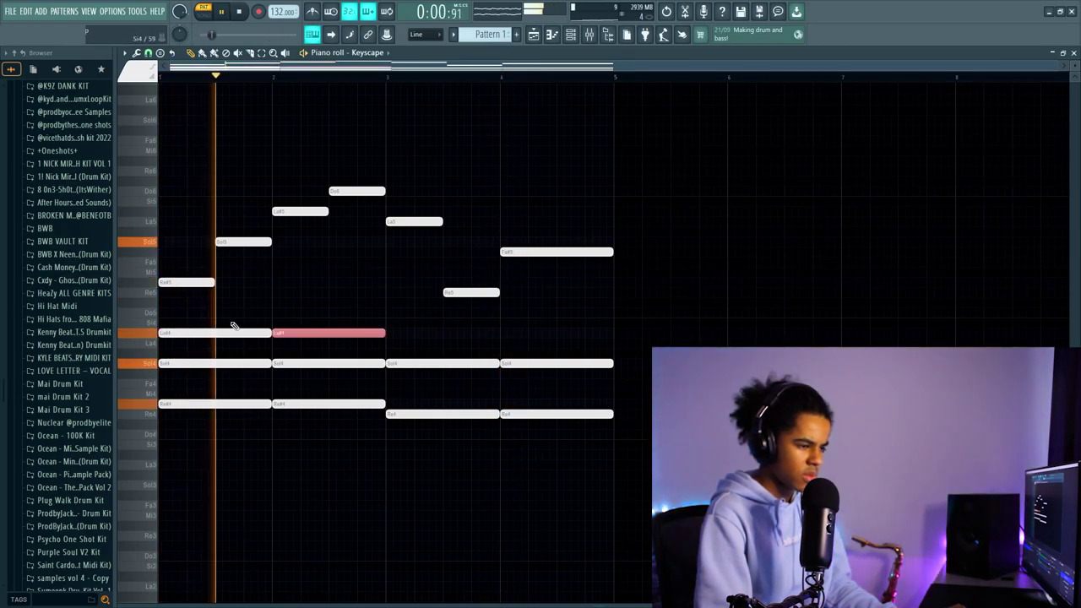
pyautogui.keyDown('ctrl'); pyautogui.click(273, 298); pyautogui.keyUp('ctrl')
pyautogui.moveTo(392, 336); pyautogui.dragTo(390, 344)
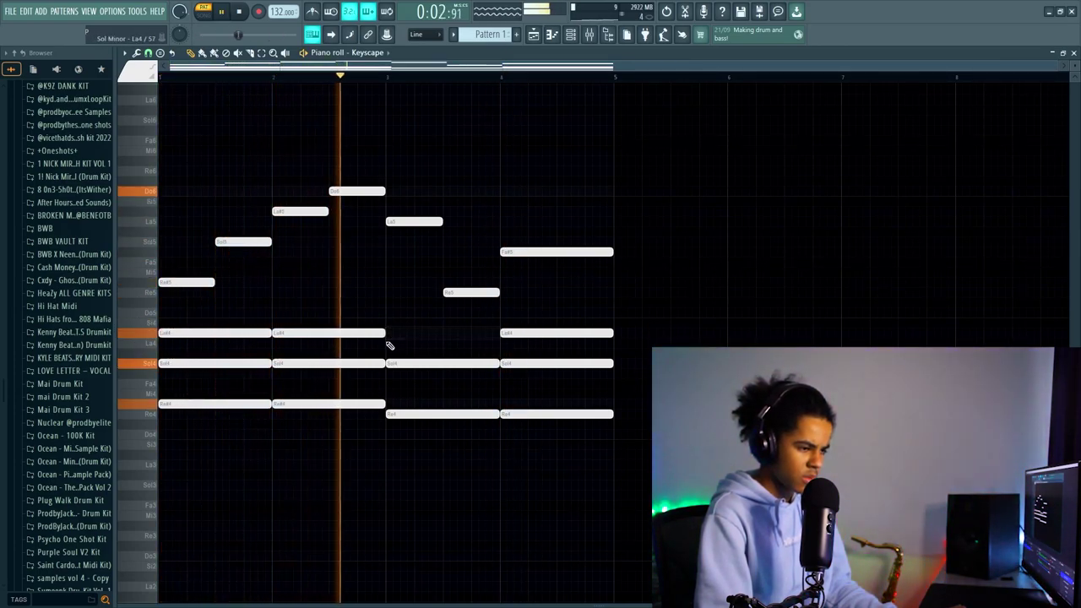
pyautogui.moveTo(506, 334); pyautogui.dragTo(501, 339)
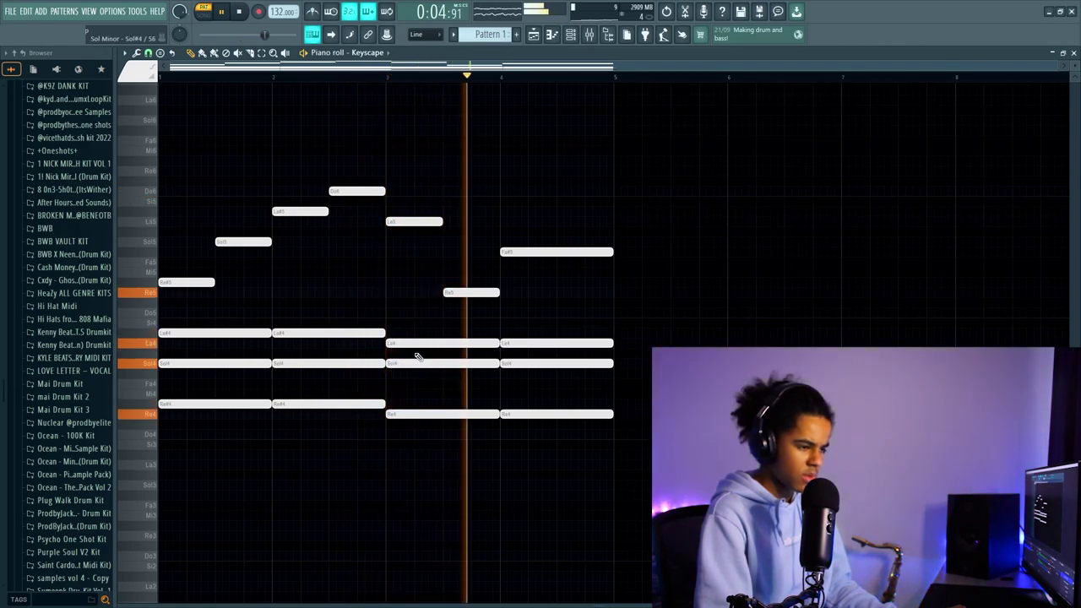
# Step: Add Re5 notes on top of the chords in bars 1 to 4 to fill the gaps around the existing half-bar Re5
pyautogui.scroll(-1, 338, 355)
pyautogui.press('space')
pyautogui.doubleClick(208, 376)
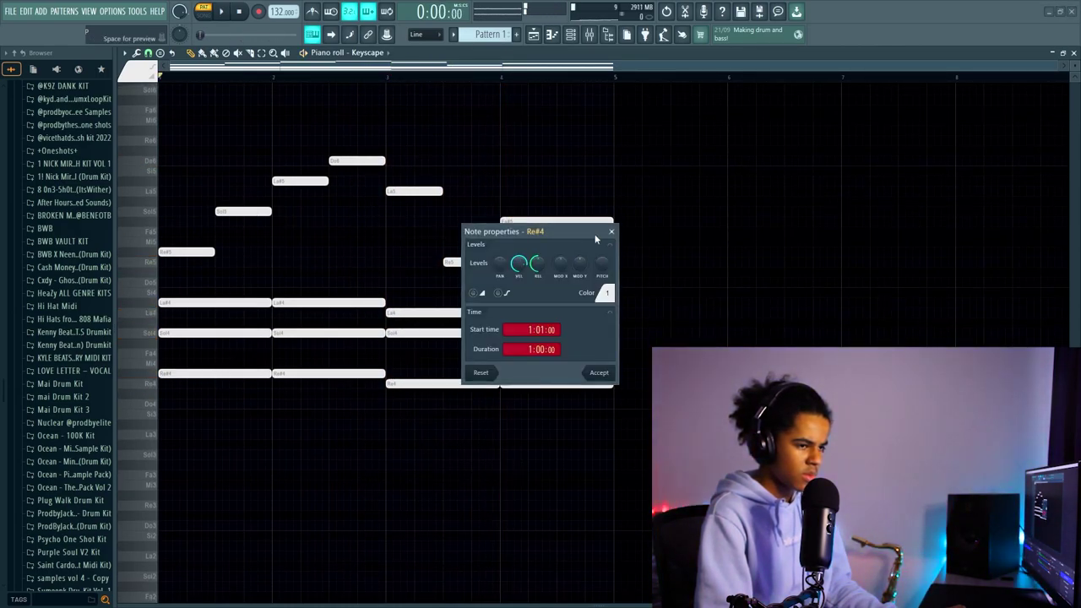
pyautogui.click(611, 231)
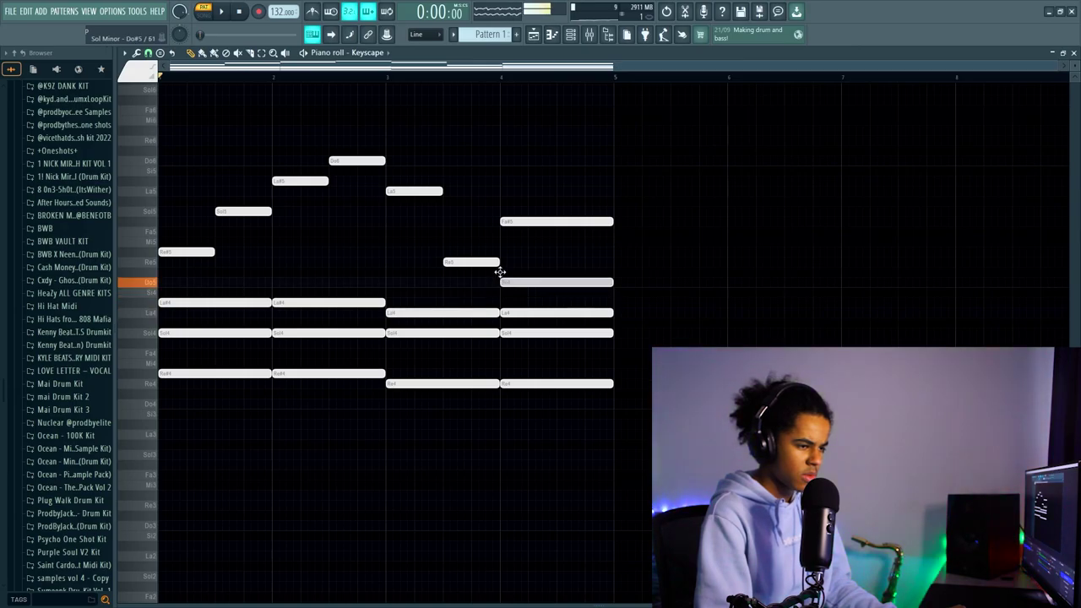
pyautogui.press('space')
pyautogui.click(273, 262)
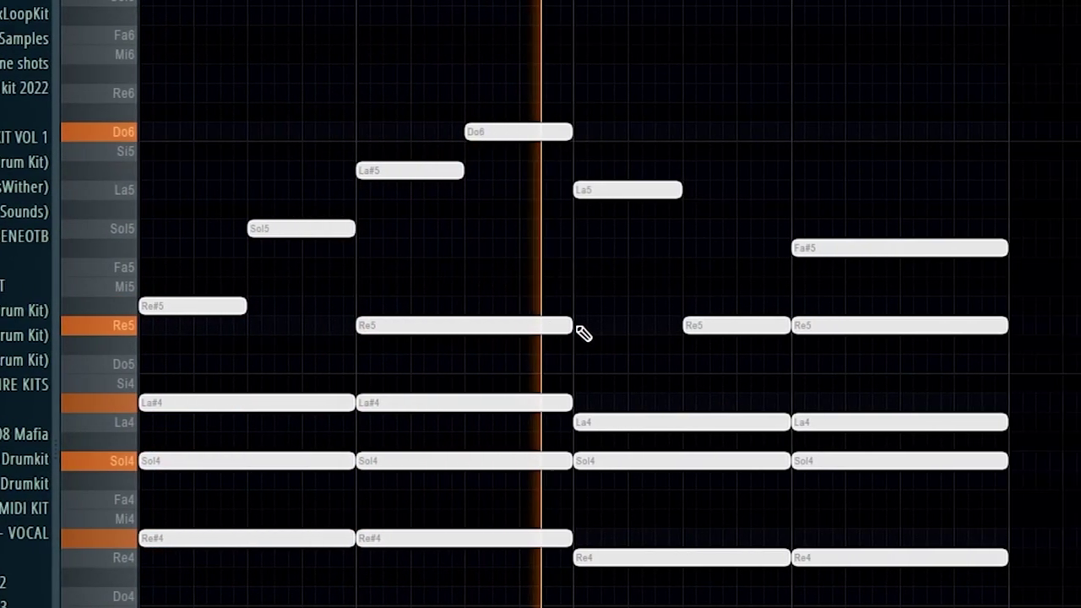
pyautogui.click(743, 327)
pyautogui.moveTo(620, 351); pyautogui.dragTo(628, 354)
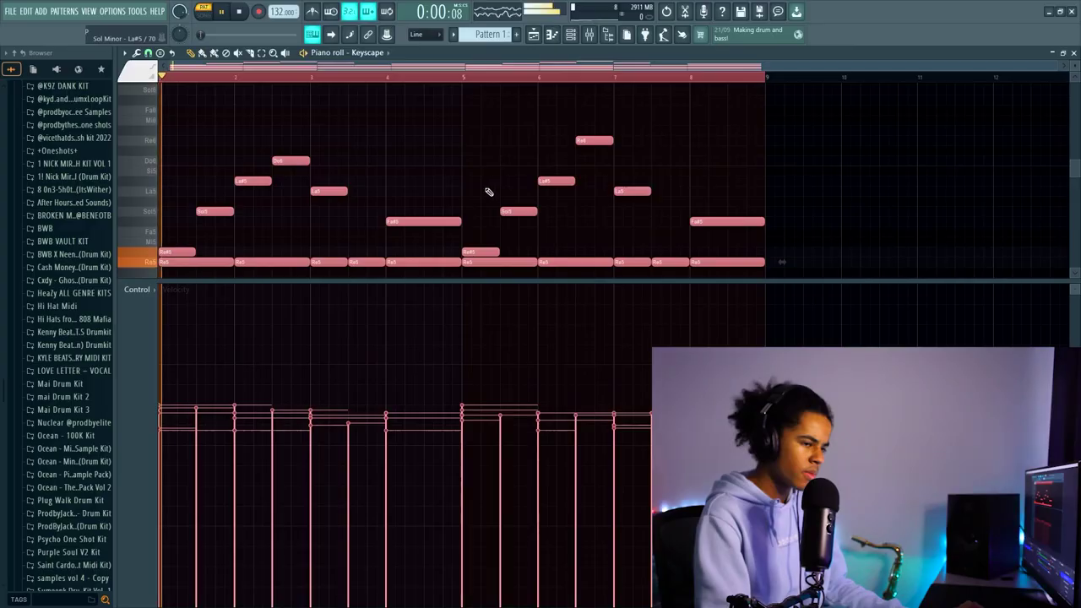
# Step: Select the chord notes from Re5 downward across all eight bars and lower their velocities
pyautogui.moveTo(468, 279); pyautogui.dragTo(468, 604)
pyautogui.hotkey('ctrl', 'a')
pyautogui.moveTo(737, 258); pyautogui.dragTo(160, 473)
pyautogui.moveTo(460, 604); pyautogui.dragTo(456, 322)
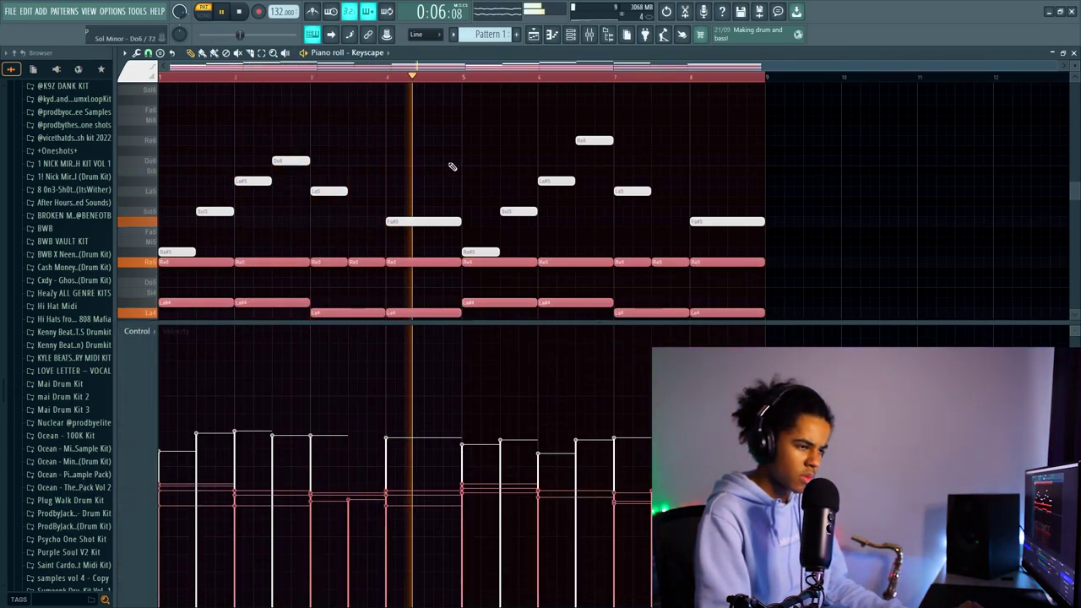
pyautogui.scroll(-2, 451, 166)
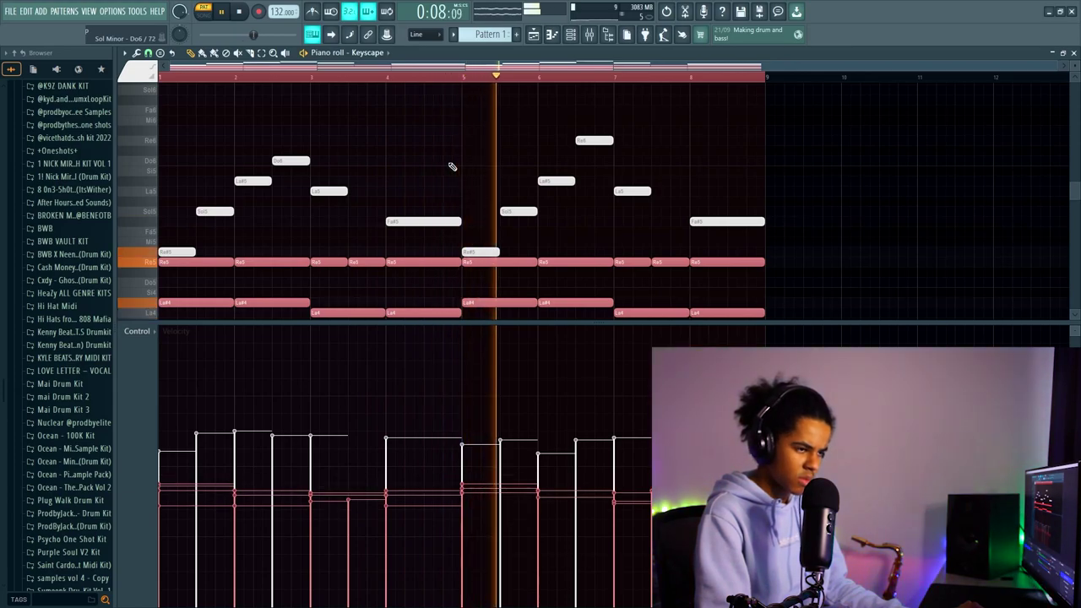
pyautogui.hotkey('ctrl', 'd')
# Step: Select the melody notes above Re5 across all eight bars, lower their velocities and collapse the velocity area
pyautogui.moveTo(777, 137); pyautogui.dragTo(160, 252)
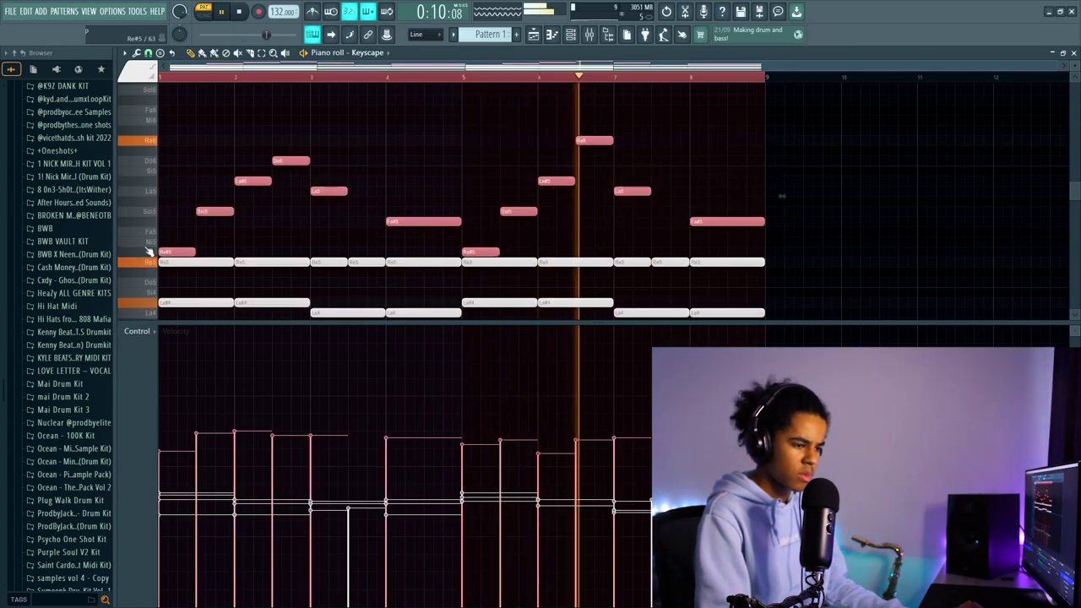
pyautogui.scroll(-2, 477, 158)
pyautogui.hotkey('ctrl', 'd')
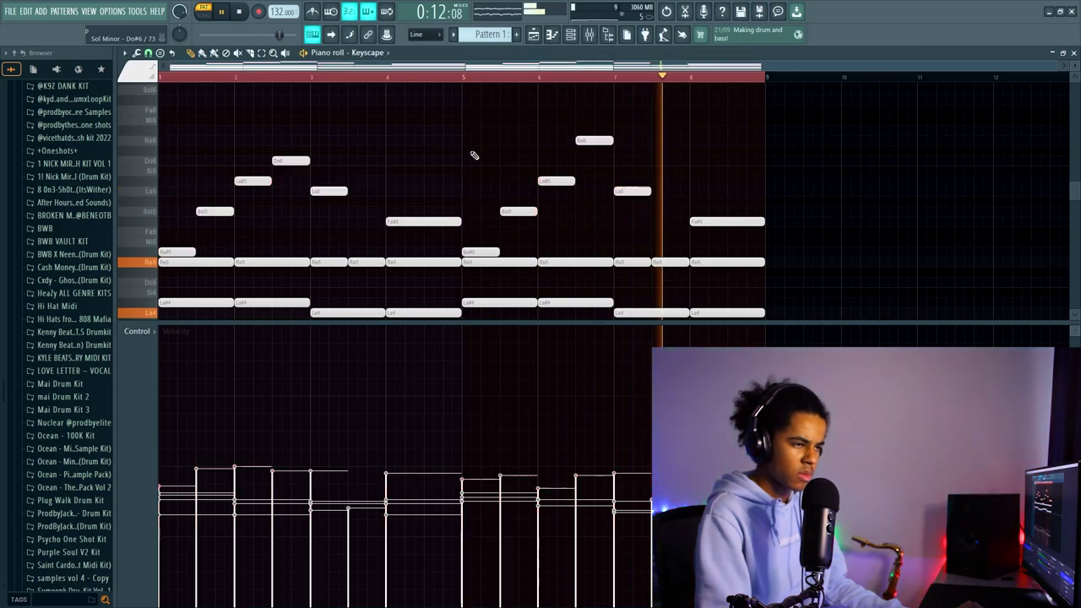
pyautogui.moveTo(443, 324); pyautogui.dragTo(478, 559)
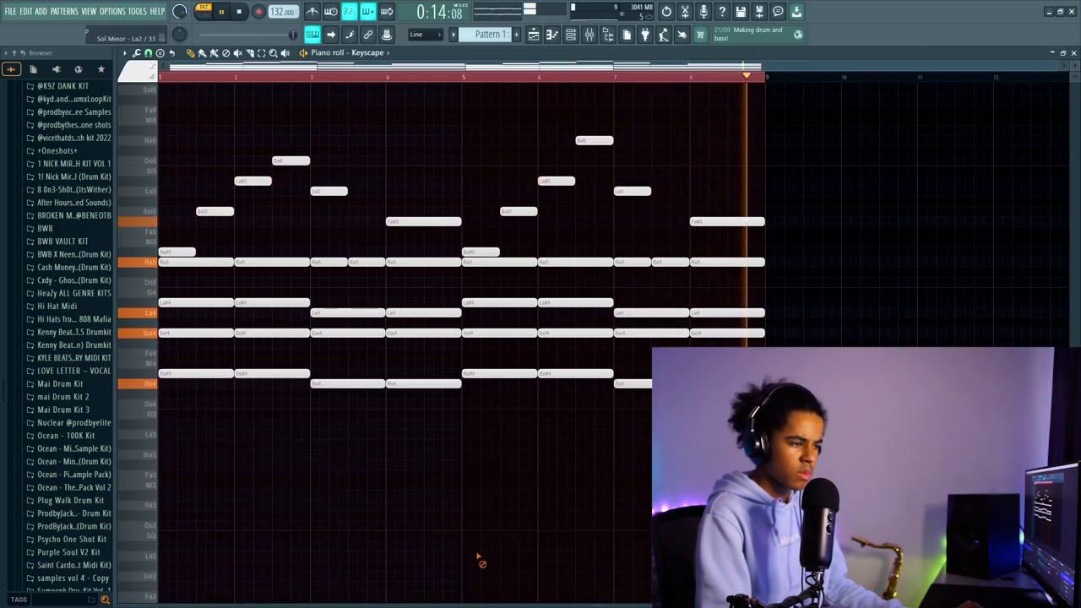
# Step: Strum only the chords in bars 2 and 4 with a positive start time strength, keeping Preserve end on
pyautogui.hotkey('alt', 's')
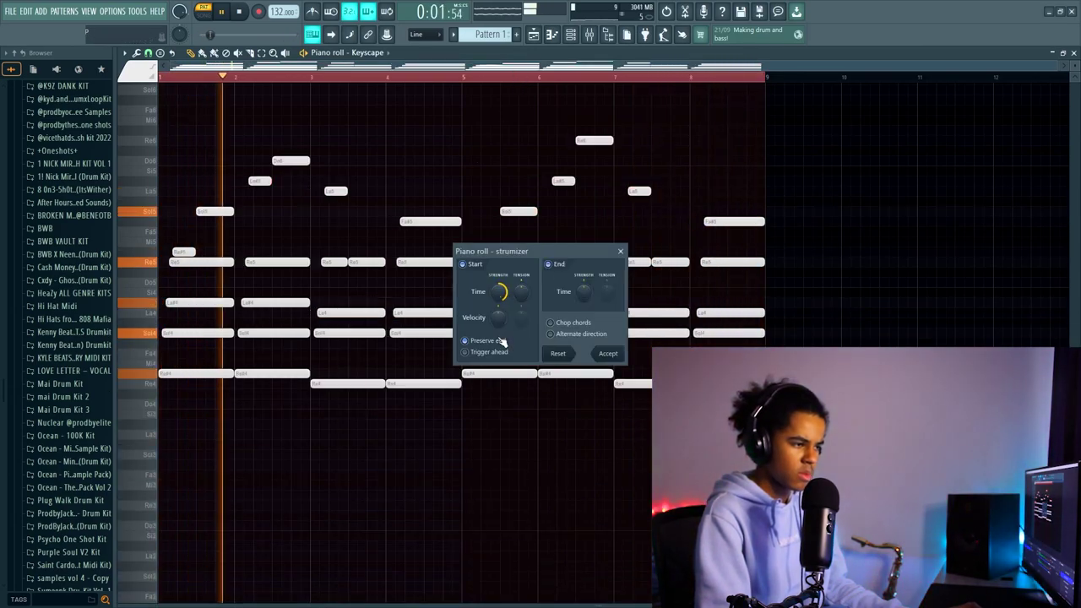
pyautogui.click(622, 252)
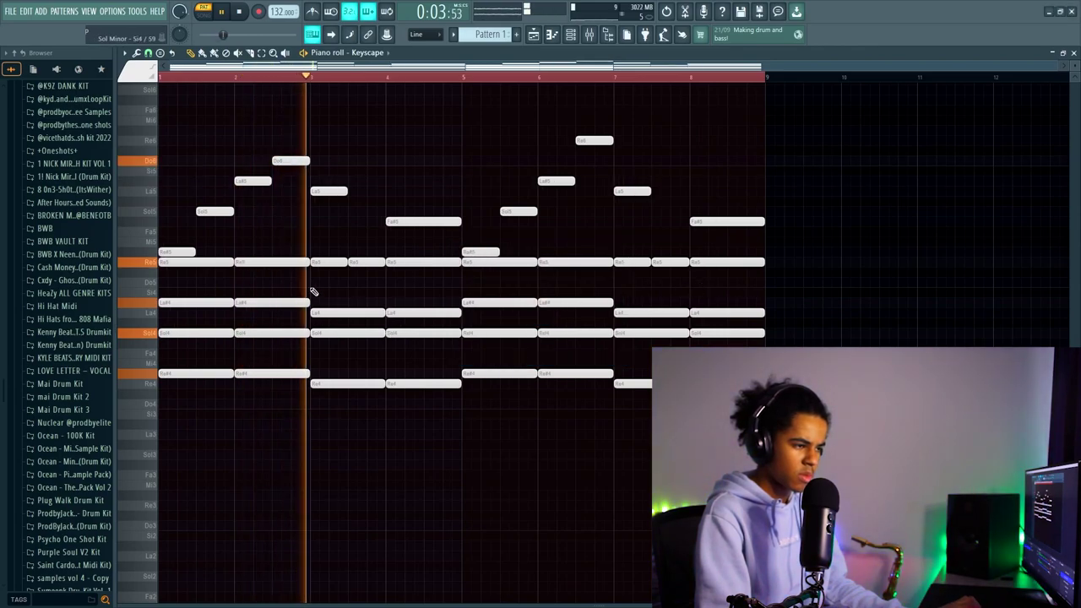
pyautogui.moveTo(426, 238); pyautogui.dragTo(425, 453)
pyautogui.moveTo(255, 227); pyautogui.dragTo(255, 443)
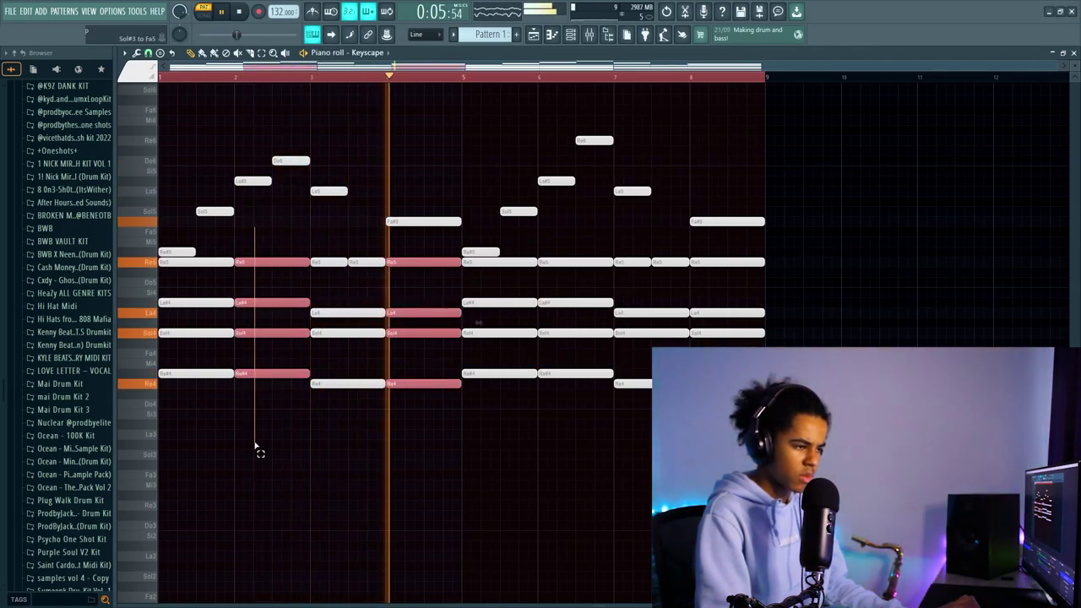
pyautogui.hotkey('alt', 's')
pyautogui.moveTo(498, 292); pyautogui.dragTo(498, 326)
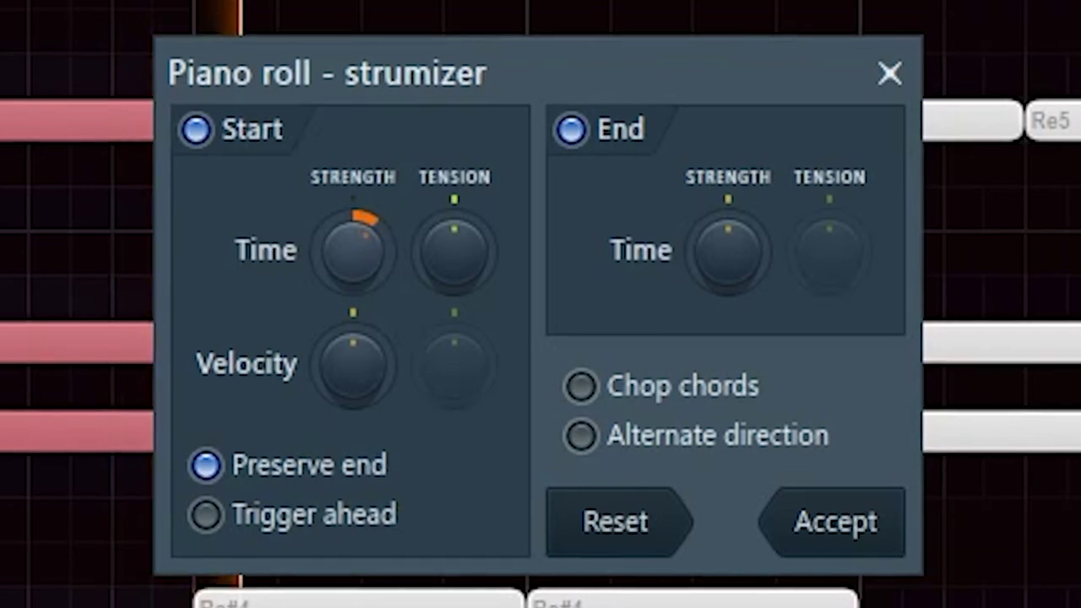
pyautogui.moveTo(362, 265); pyautogui.dragTo(362, 253)
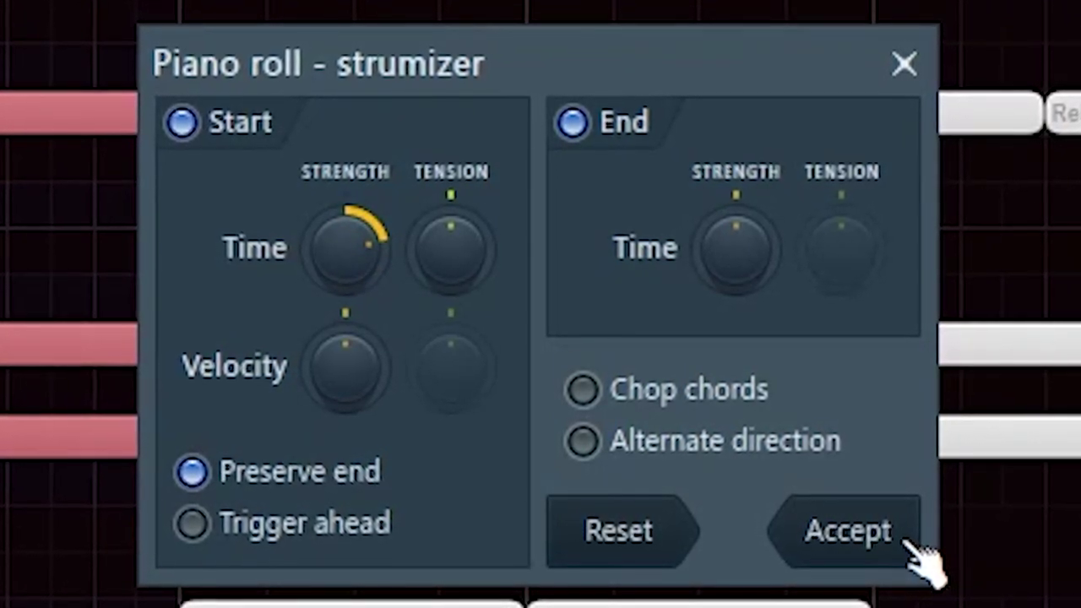
pyautogui.click(910, 542)
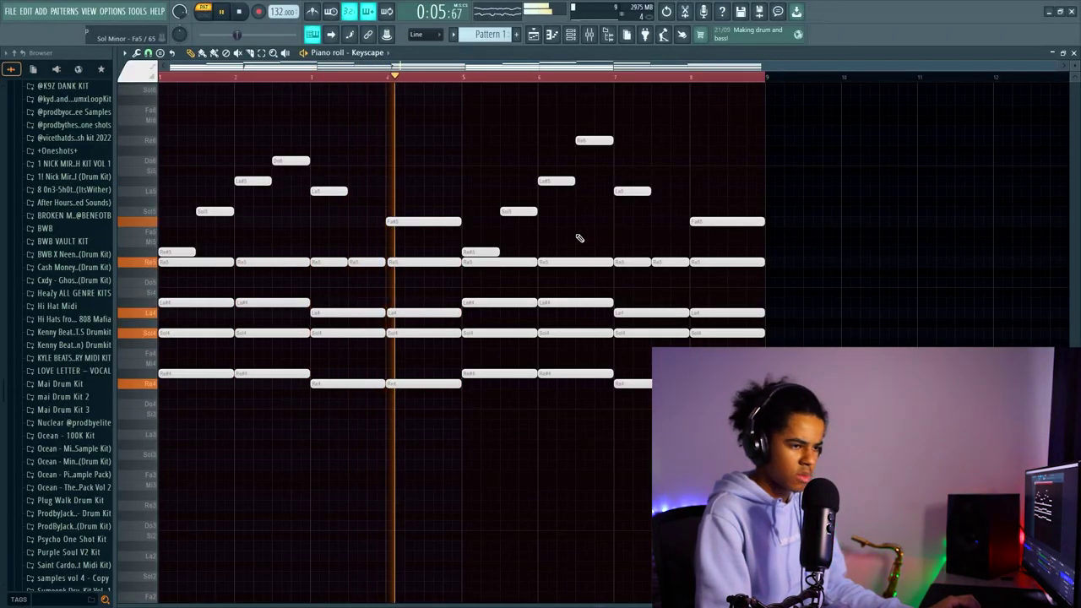
# Step: Select only the chords in bars 6 and 8 and strum them with a positive start time strength, keeping Preserve end on
pyautogui.click(582, 462)
pyautogui.rightClick(583, 462)
pyautogui.moveTo(575, 249); pyautogui.dragTo(579, 421)
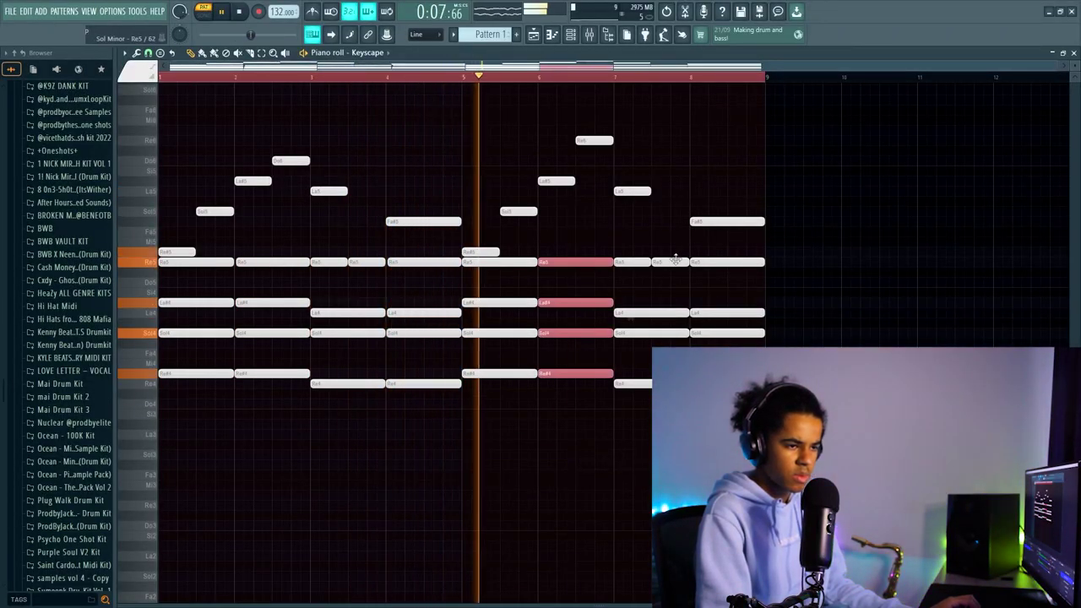
pyautogui.moveTo(713, 207); pyautogui.dragTo(734, 346)
pyautogui.hotkey('alt', 's')
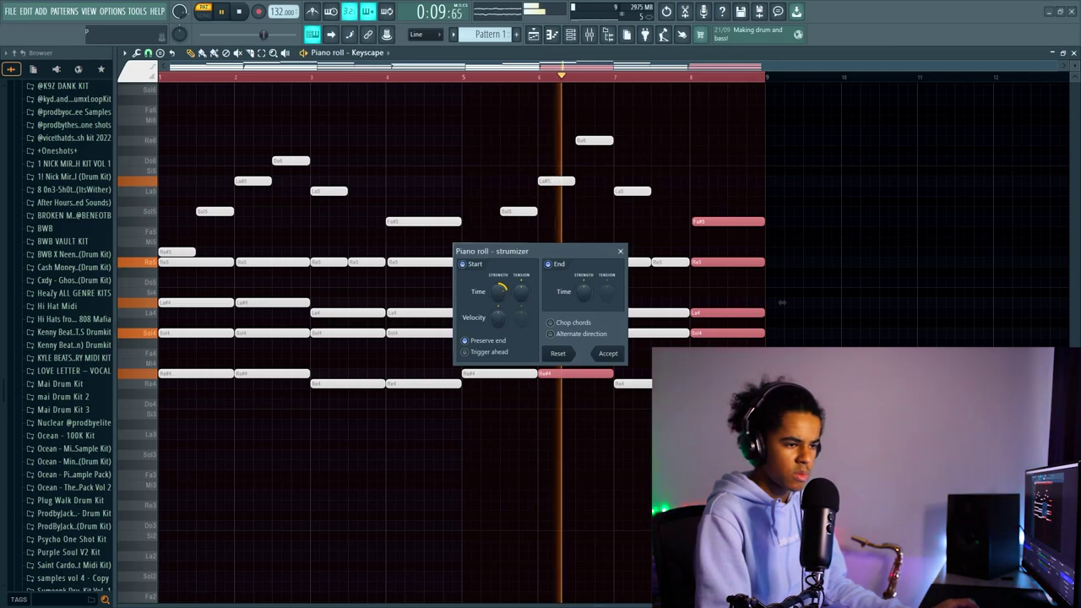
pyautogui.click(608, 354)
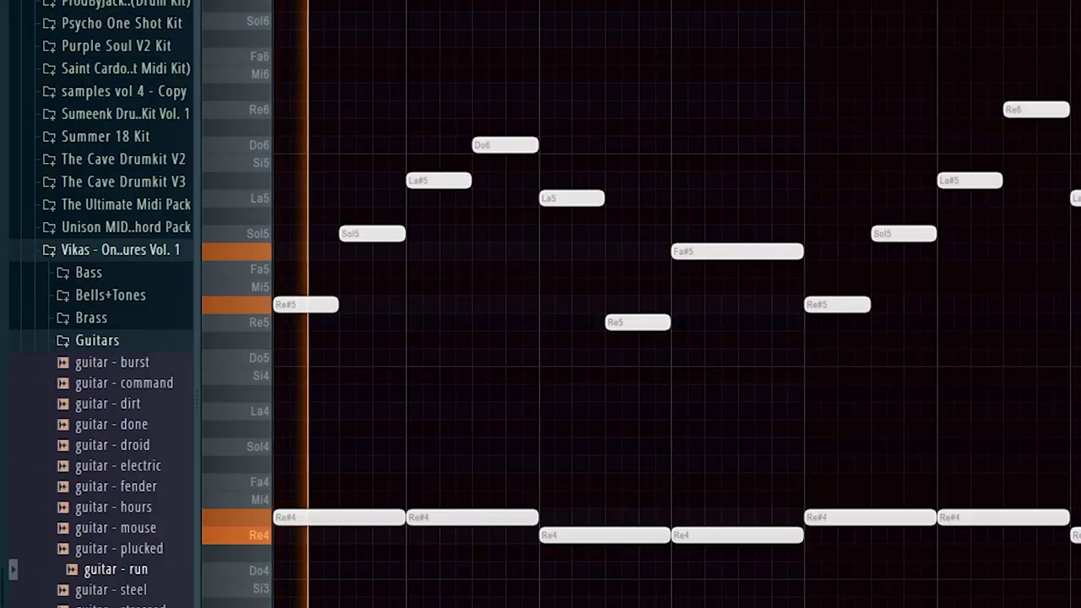
# Step: Quantize the melody and low root notes in the piano roll
pyautogui.hotkey('alt', 'q')
pyautogui.click(1062, 495)
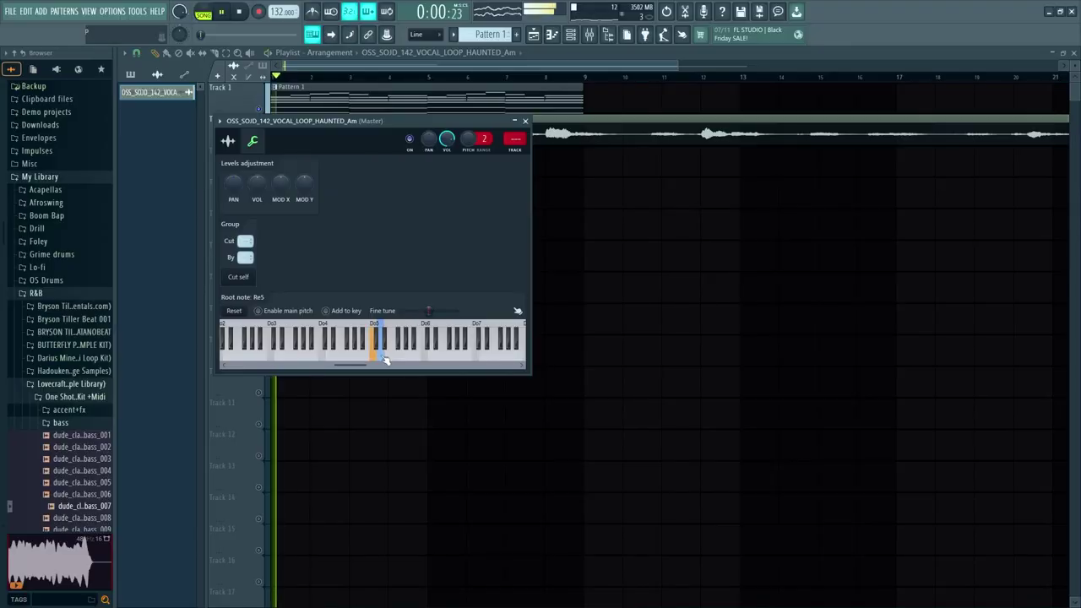
# Step: Change the declicking mode of the OSS_SOJD_142_VOCAL_LOOP_HAUNTED_Am clip and turn on Normalize in its sample settings
pyautogui.click(228, 144)
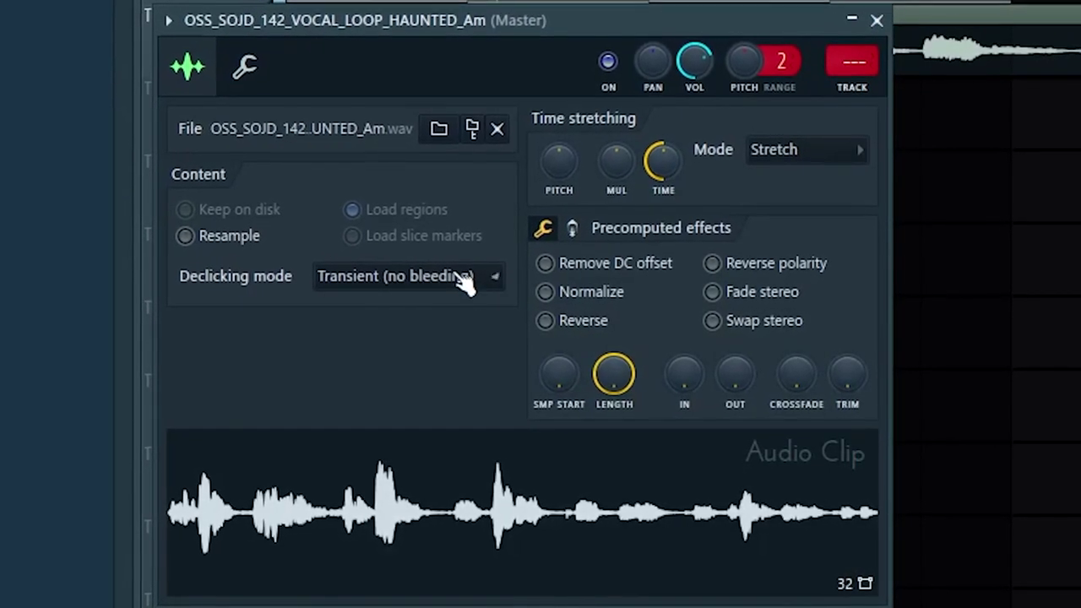
pyautogui.click(466, 283)
pyautogui.click(404, 400)
pyautogui.click(570, 293)
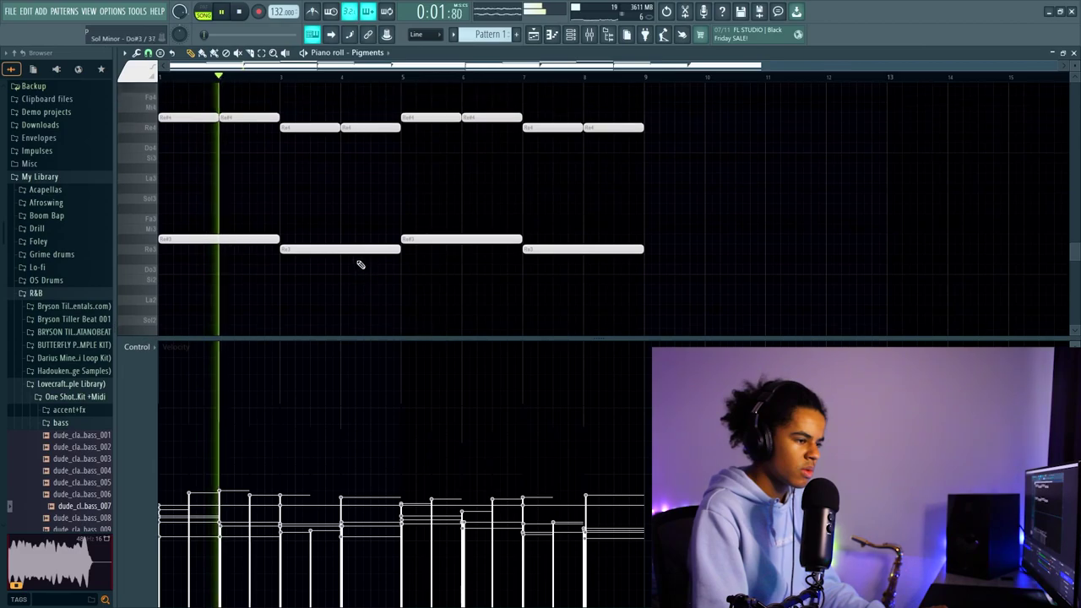
# Step: Collapse the velocity area and delete all melody notes above Re5 from the Pigments part, leaving only the chords and low roots
pyautogui.rightClick(343, 338)
pyautogui.scroll(6, 309, 391)
pyautogui.rightClick(265, 152)
pyautogui.rightClick(234, 172)
pyautogui.rightClick(203, 202)
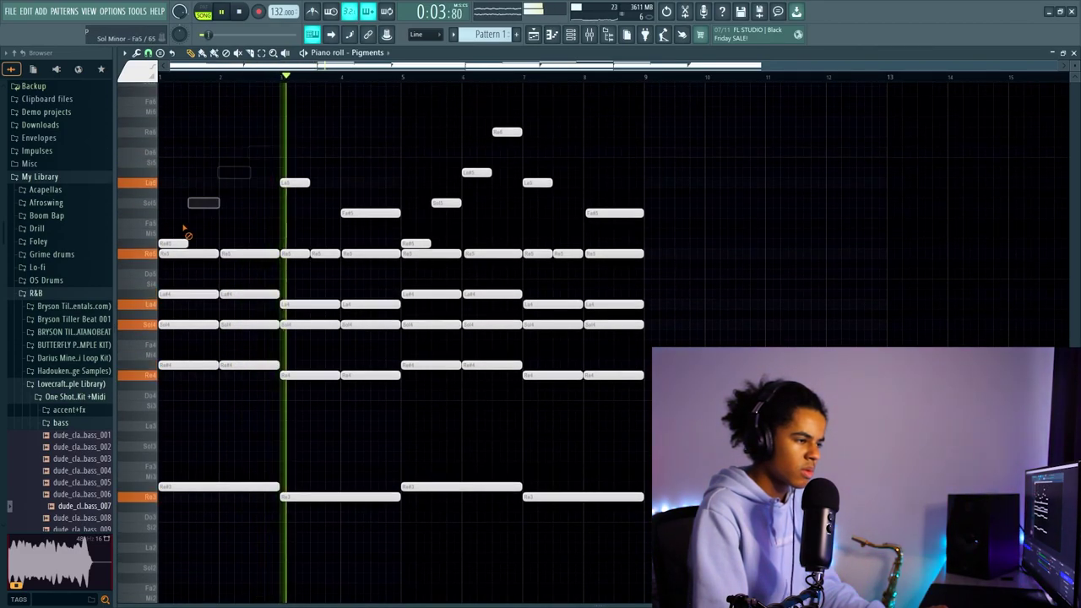
pyautogui.rightClick(175, 244)
pyautogui.rightClick(295, 183)
pyautogui.rightClick(371, 213)
pyautogui.rightClick(416, 243)
pyautogui.rightClick(445, 202)
pyautogui.rightClick(476, 172)
pyautogui.rightClick(507, 132)
pyautogui.rightClick(537, 182)
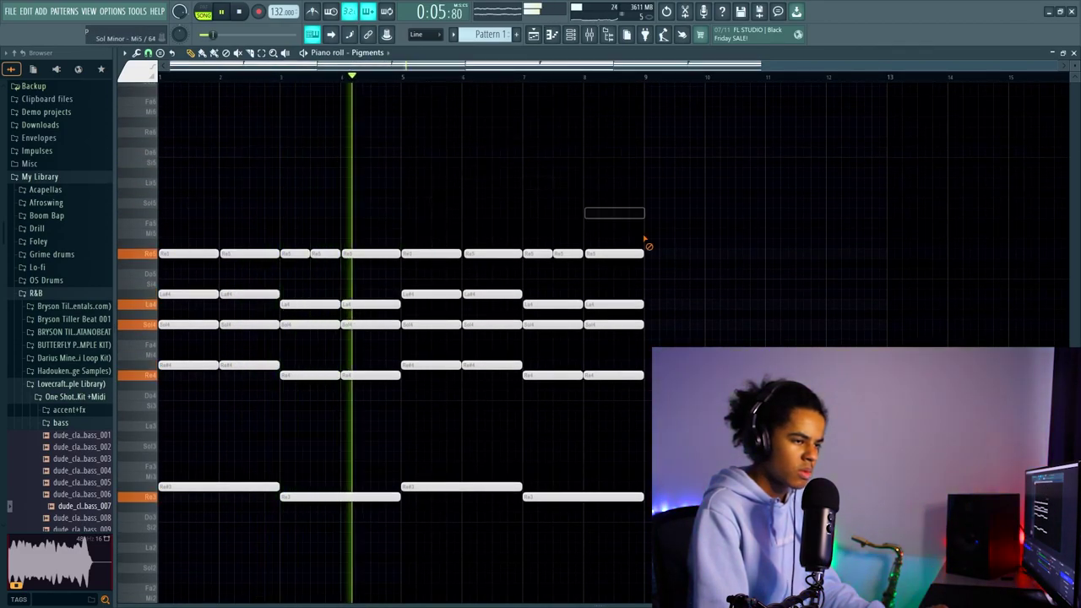
# Step: Restart playback and move the Pigments channel up to directly below Keyscape in the Channel rack
pyautogui.press('space')
pyautogui.press('space')
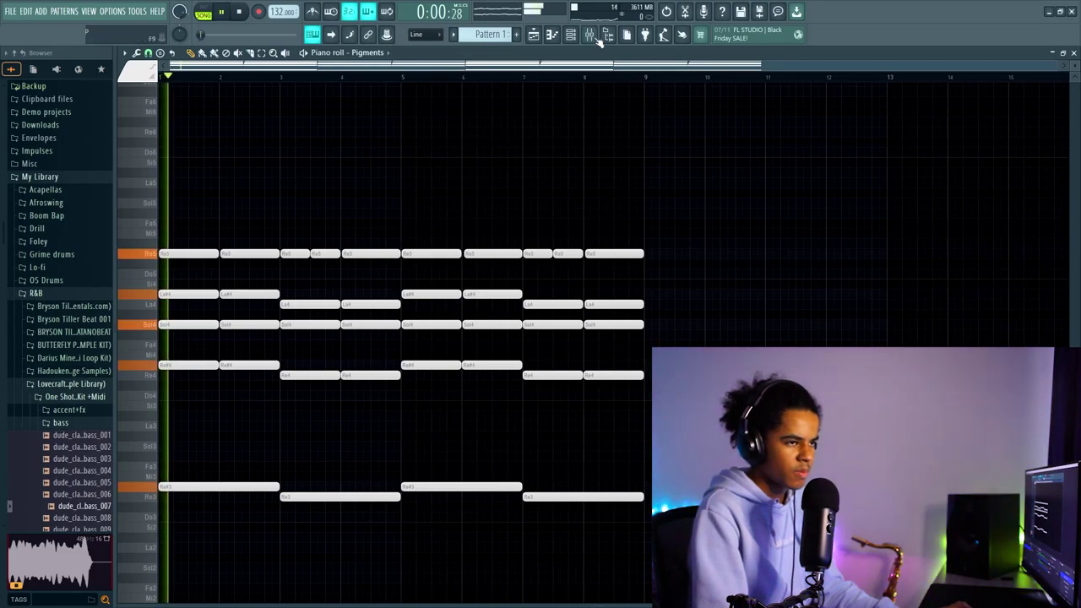
pyautogui.press('F6')
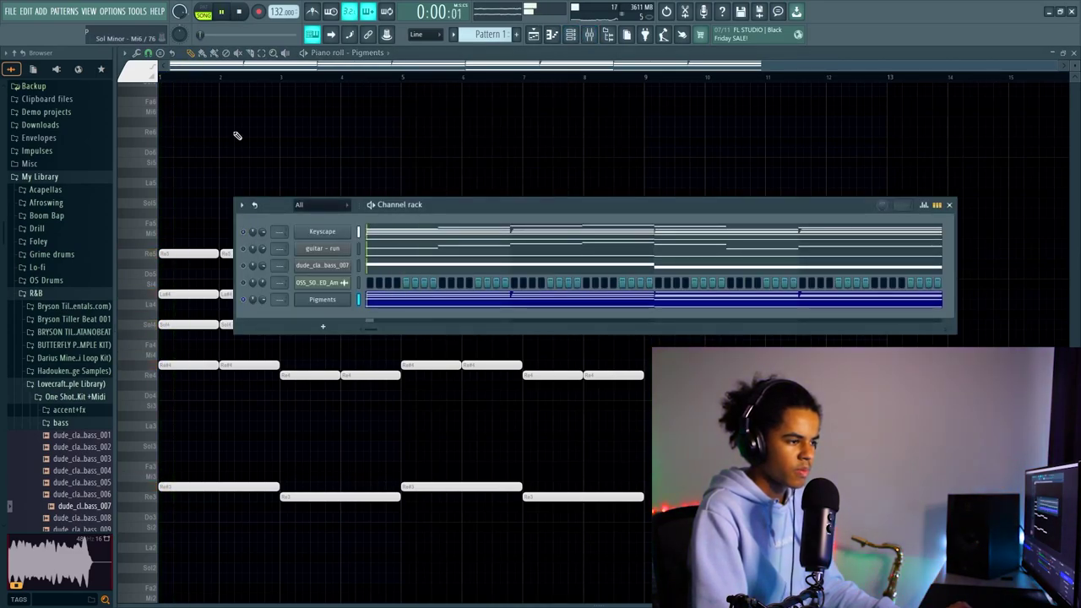
pyautogui.press('space')
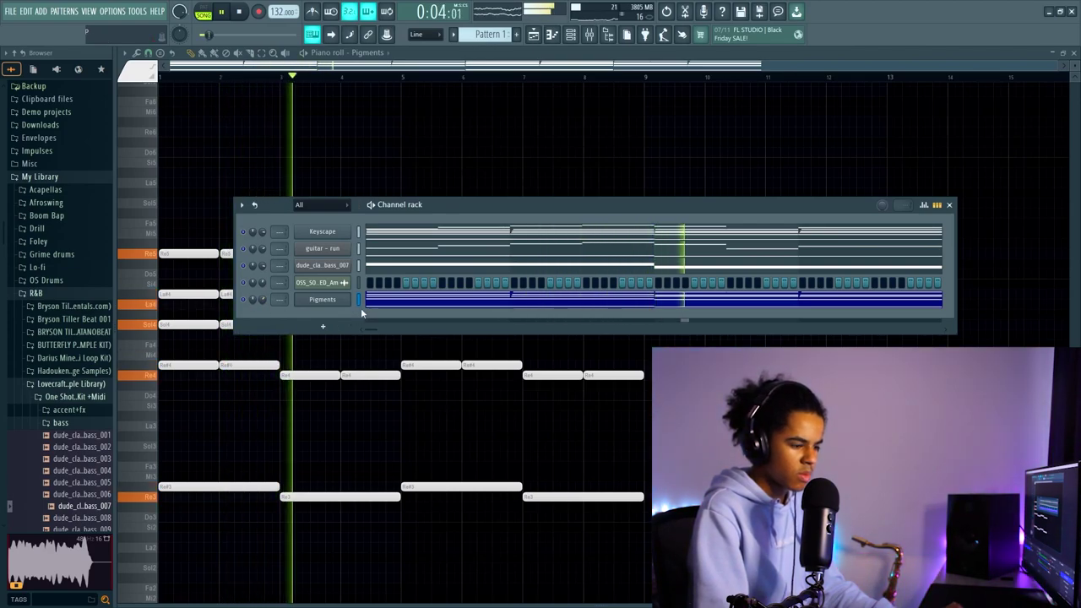
pyautogui.hotkey('alt', 'Up')
pyautogui.hotkey('alt', 'Up')
pyautogui.hotkey('alt', 'Up')
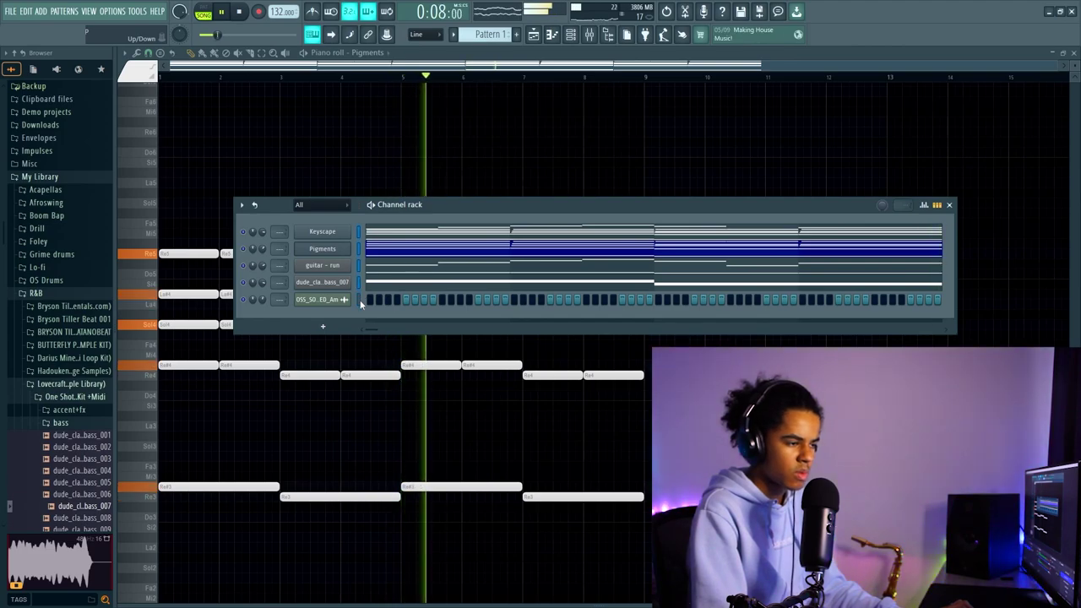
# Step: Collapse the bass folder in the browser and bring up the Playlist arrangement
pyautogui.click(89, 423)
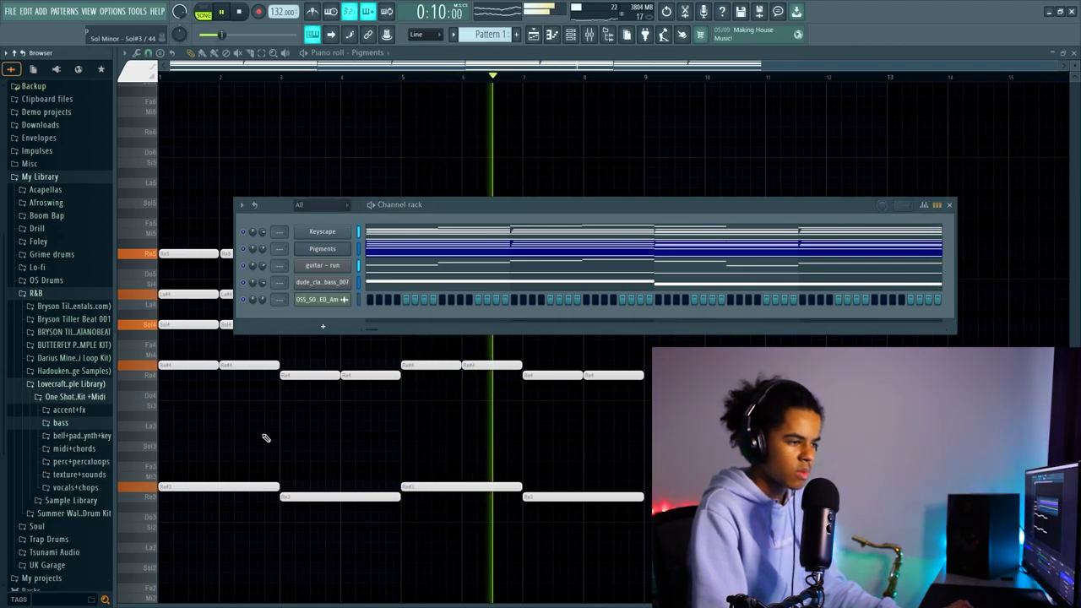
pyautogui.press('F5')
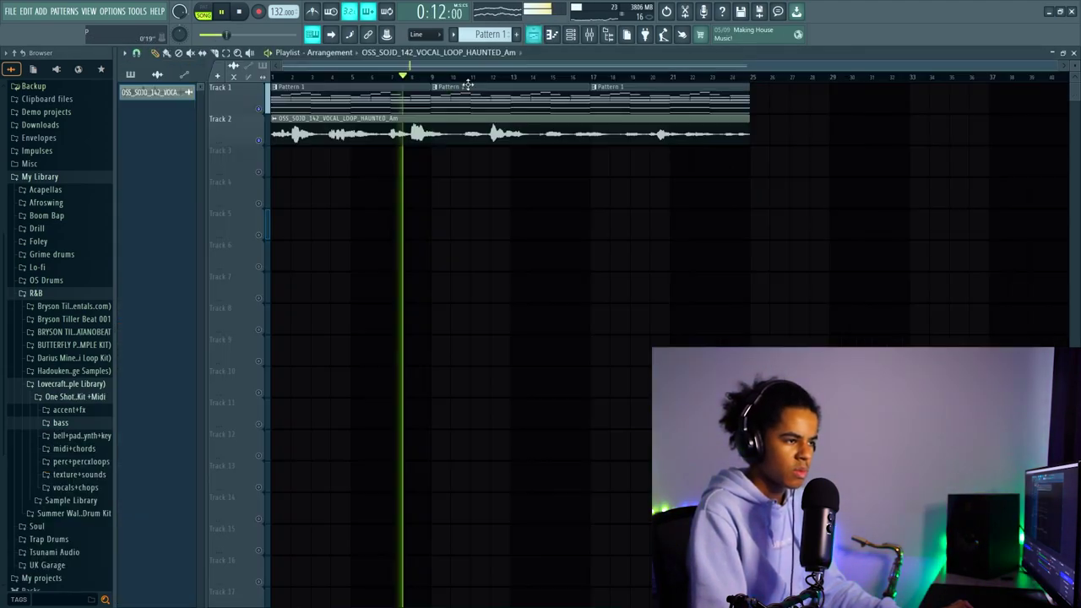
pyautogui.doubleClick(510, 140)
pyautogui.press('Escape')
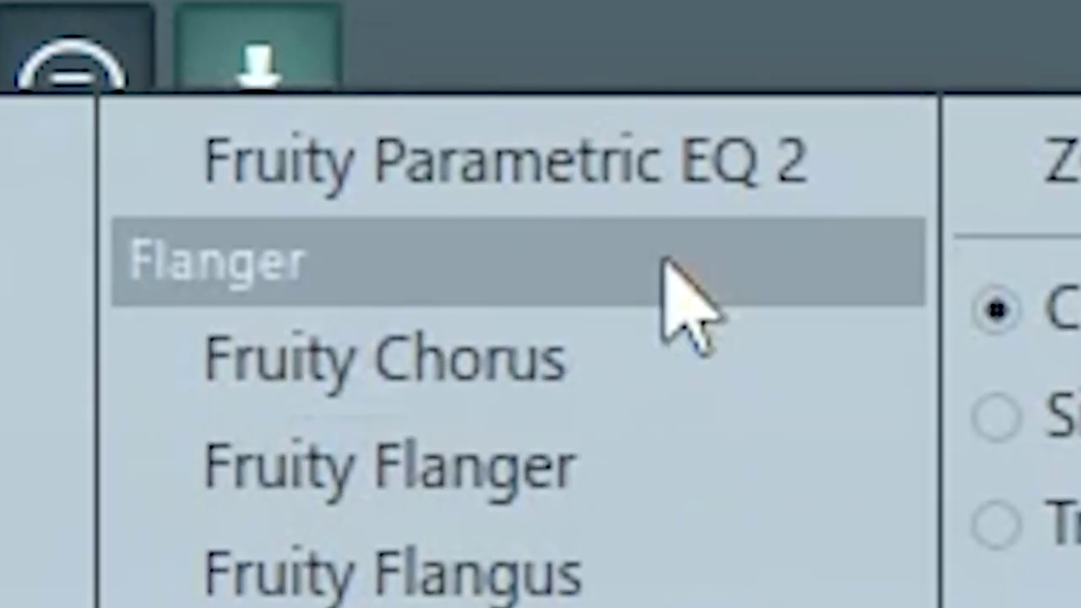
# Step: Add Fruity Parametric EQ 2 to Keyscape, with a low cut on band 1, slight dips on bands 3 and 6 and a slight boost on band 5
pyautogui.click(693, 110)
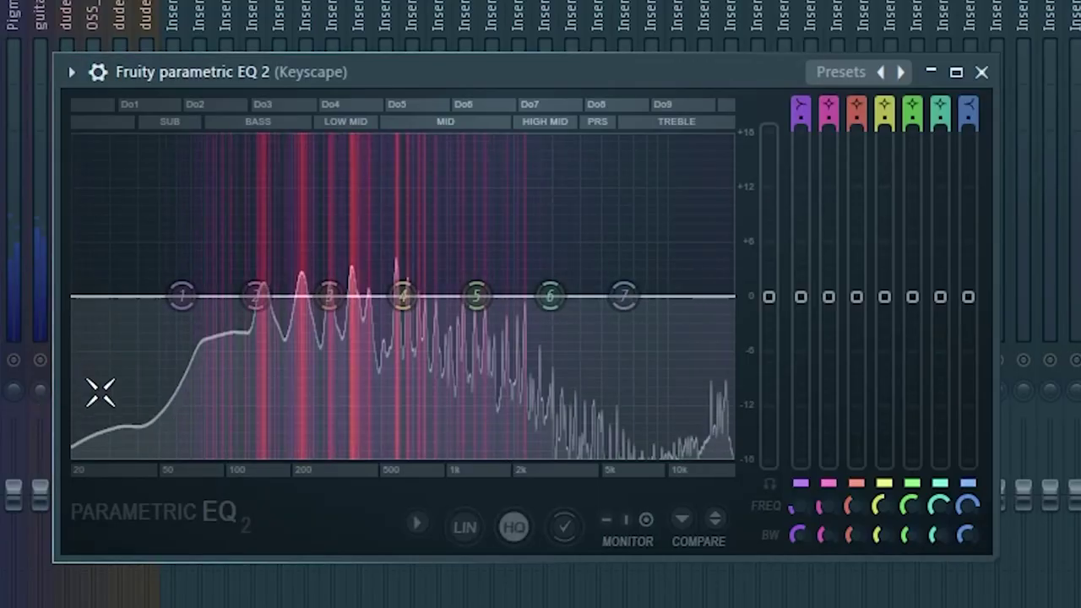
pyautogui.moveTo(233, 257); pyautogui.dragTo(224, 322)
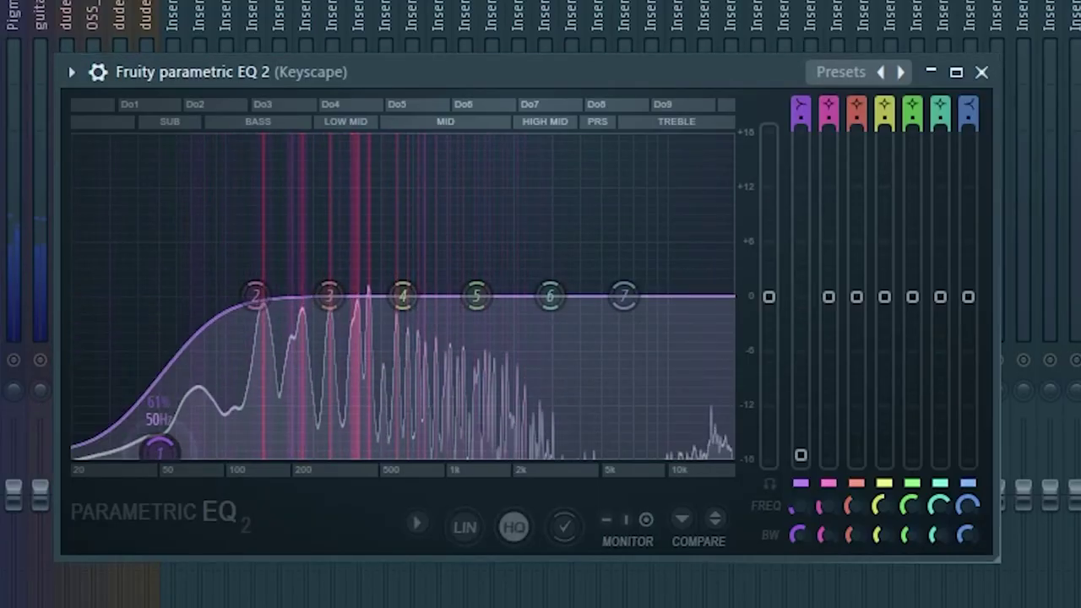
pyautogui.moveTo(192, 470); pyautogui.dragTo(252, 454)
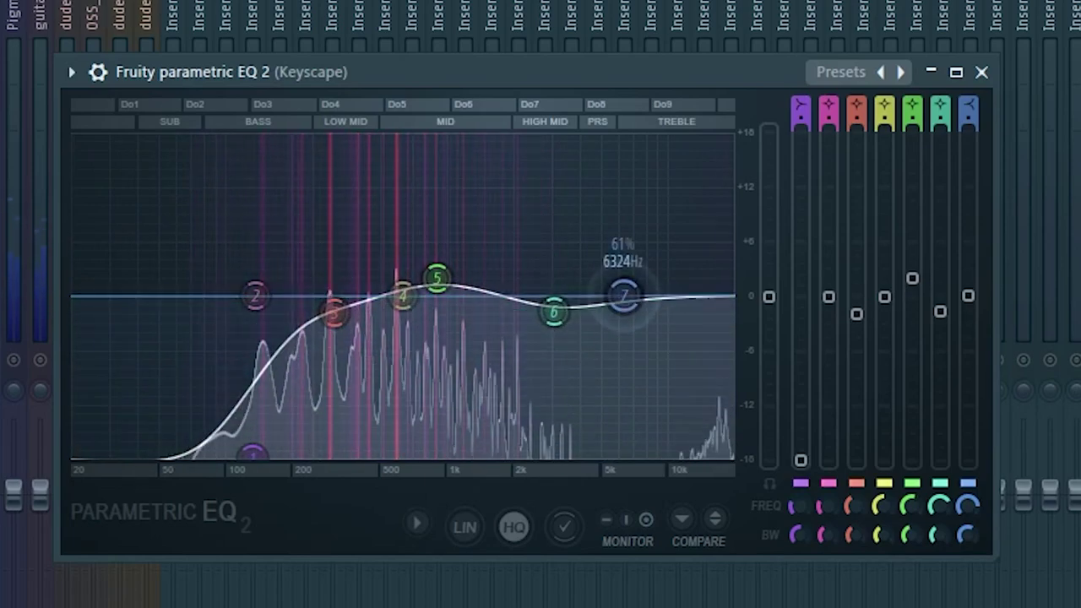
pyautogui.scroll(3, 635, 295)
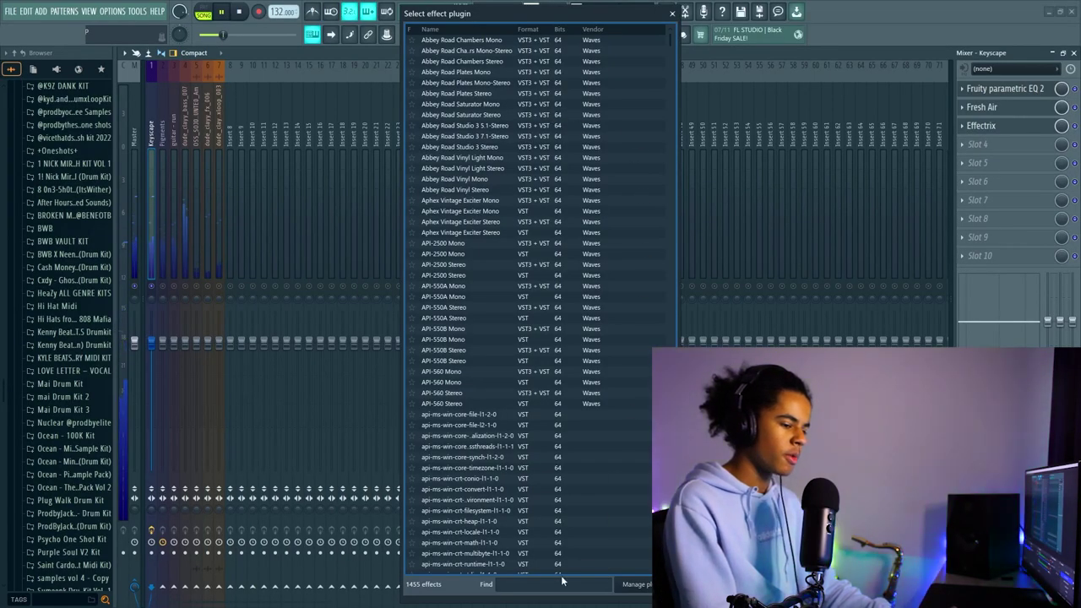
# Step: Add Thermal to the Keyscape track with the Subtle Sweetener preset, reducing the Sweetener amount and the dry/wet mix
pyautogui.click(562, 582)
pyautogui.write('ther')
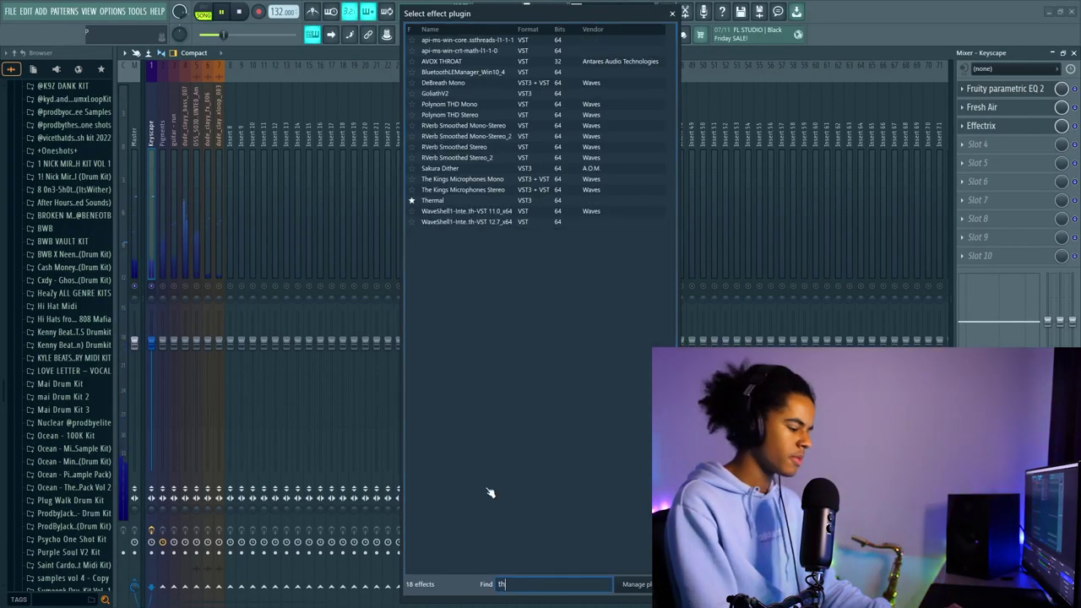
pyautogui.doubleClick(437, 52)
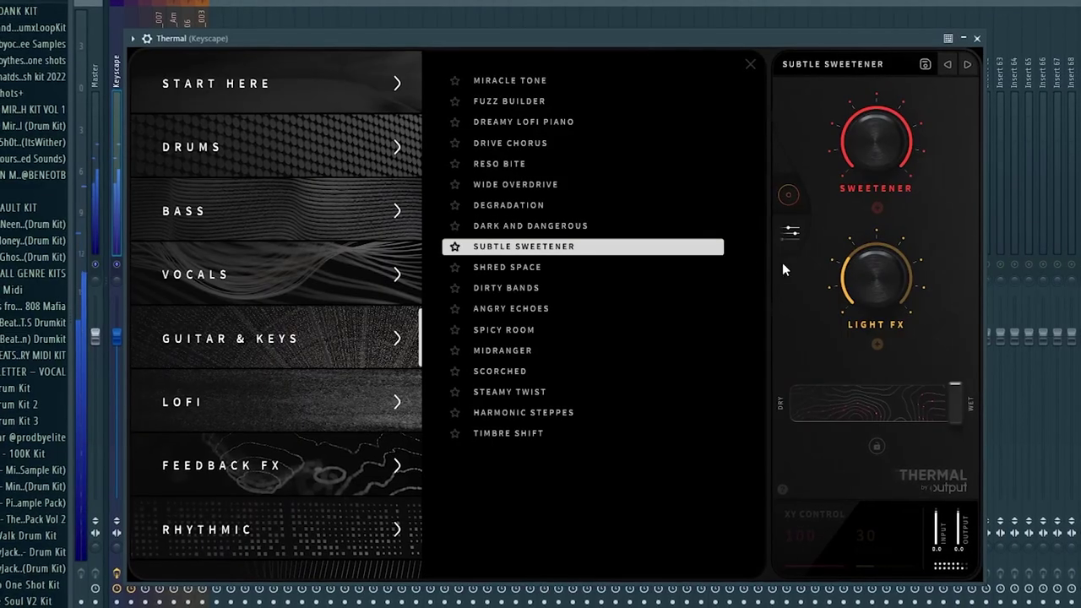
pyautogui.moveTo(868, 161); pyautogui.dragTo(854, 286)
pyautogui.moveTo(946, 399); pyautogui.dragTo(910, 399)
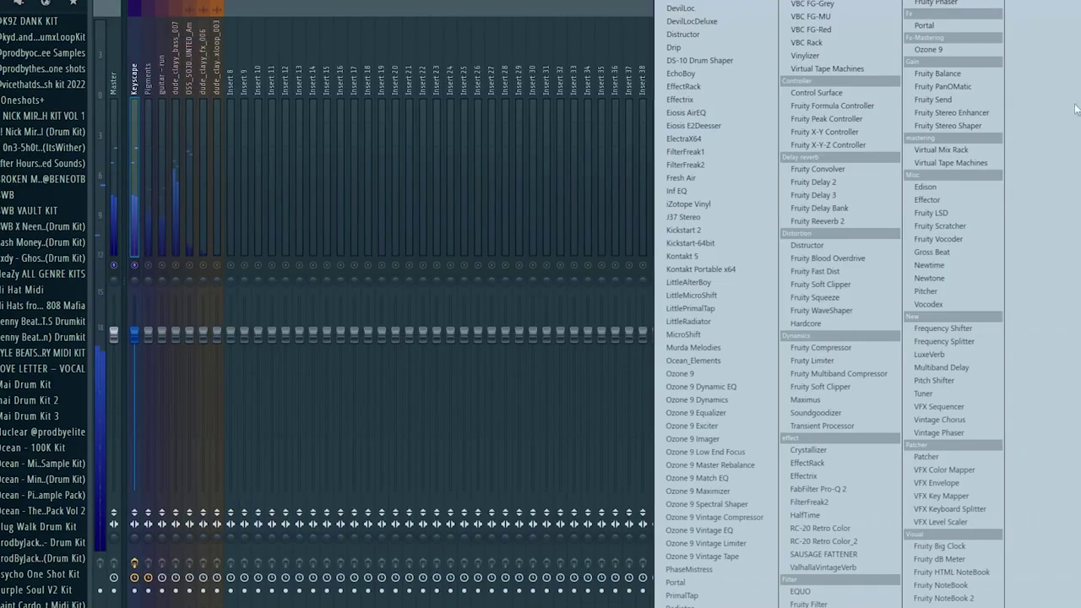
# Step: Add Fruity Reeverb 2 to the Keyscape track, lower its wet level and close the effect
pyautogui.click(864, 220)
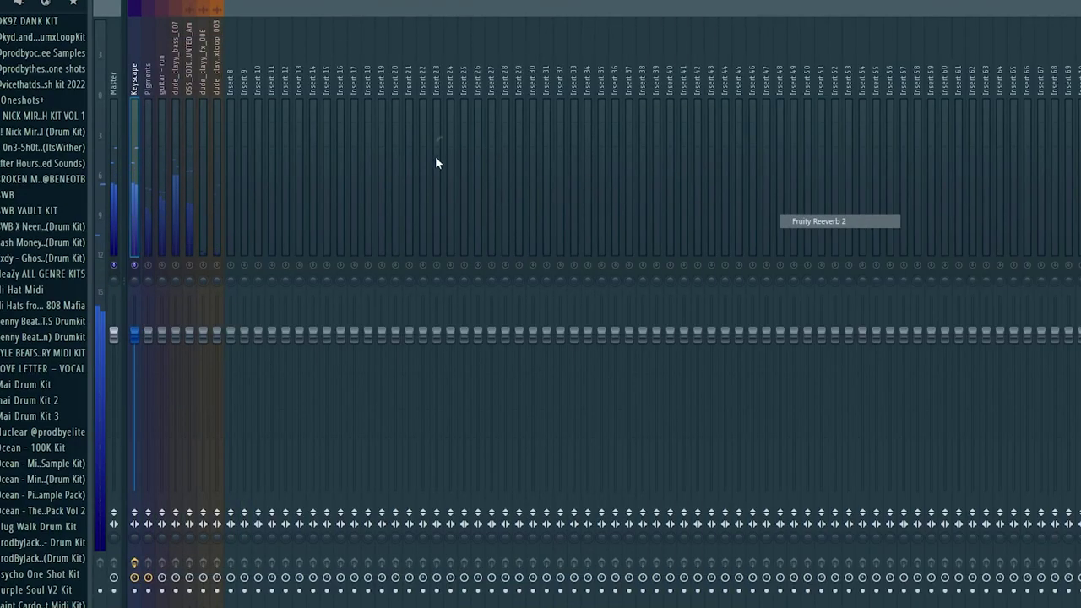
pyautogui.moveTo(450, 88); pyautogui.dragTo(450, 97)
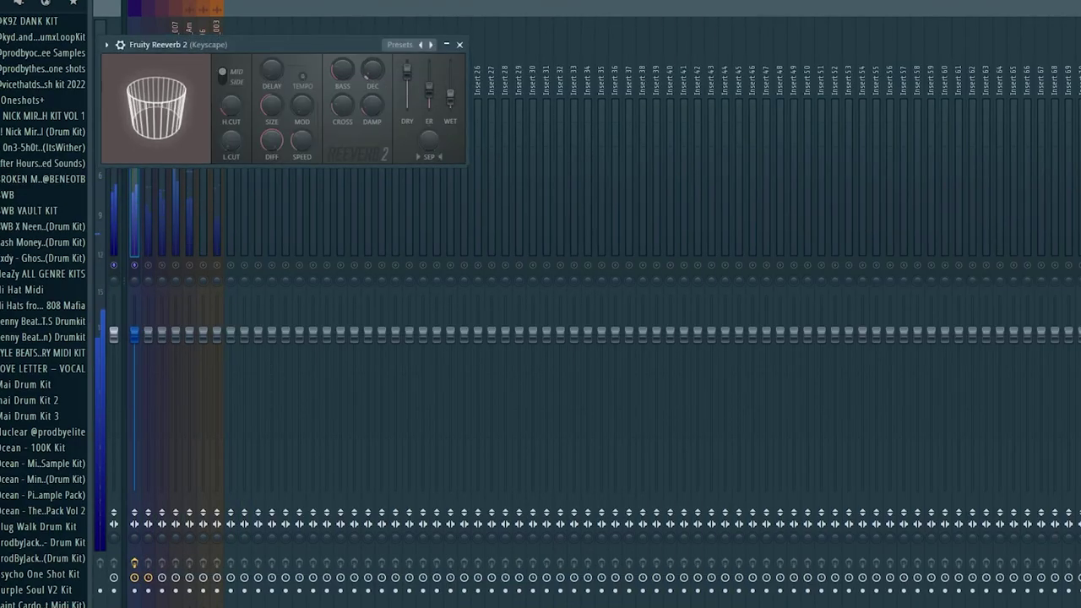
pyautogui.press('Escape')
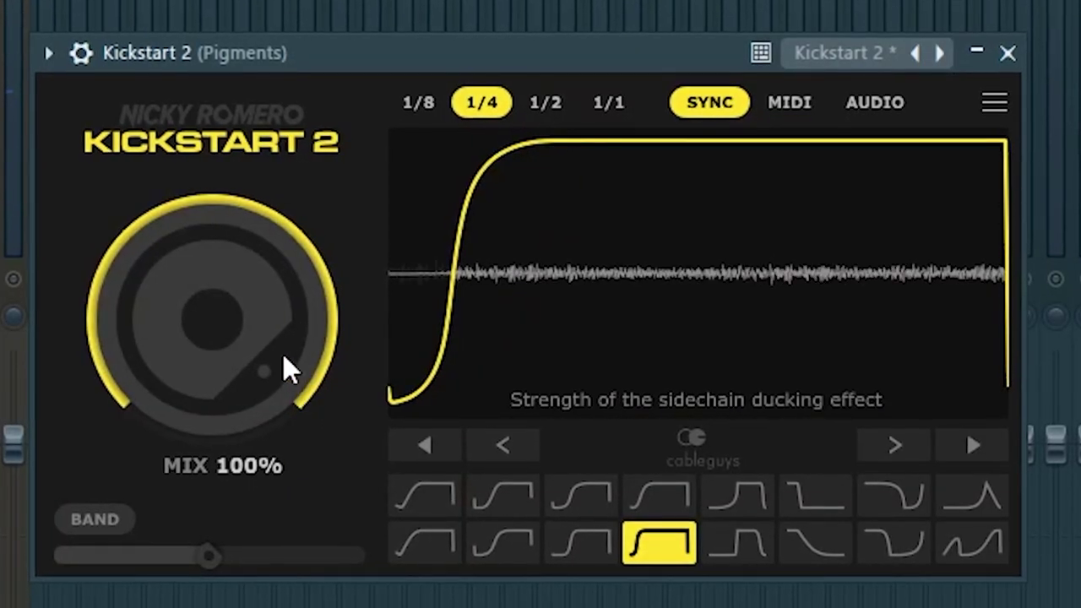
# Step: Reduce the mix of the Kickstart 2 sidechain effect on the Pigments track
pyautogui.moveTo(279, 352); pyautogui.dragTo(279, 405)
pyautogui.moveTo(207, 317); pyautogui.dragTo(207, 304)
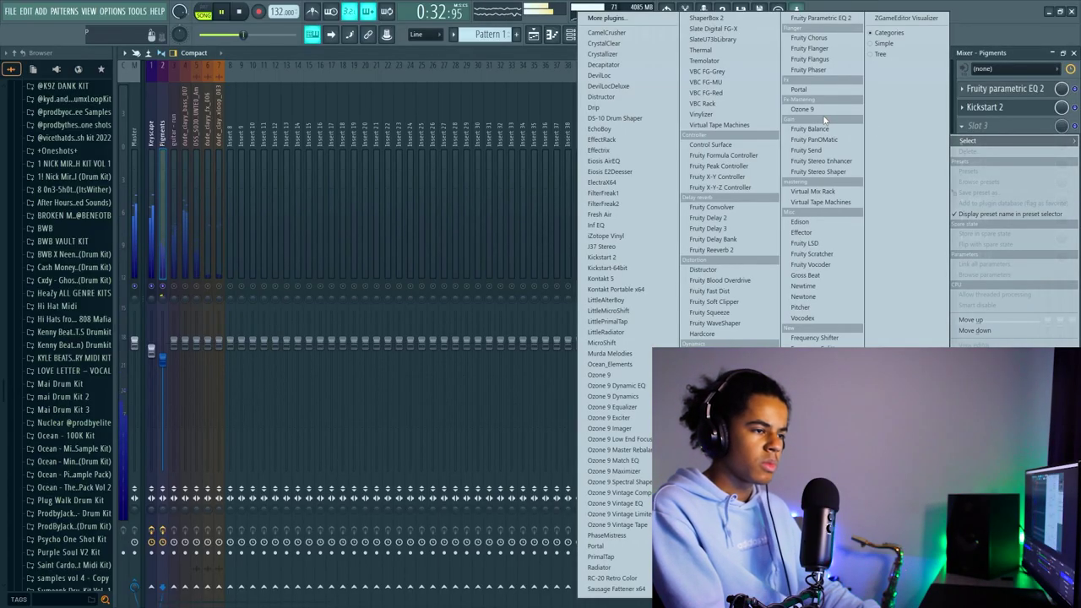
pyautogui.click(1021, 111)
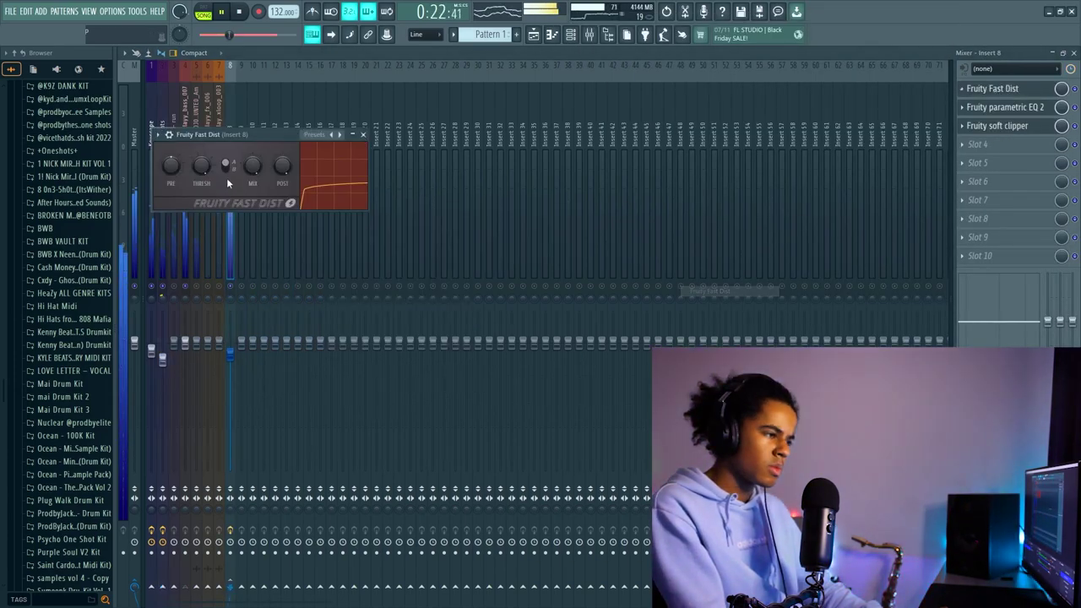
# Step: Adjust the Fruity Fast Dist on Insert 8 to a gentler distortion curve and close the effect
pyautogui.moveTo(201, 165); pyautogui.dragTo(201, 202)
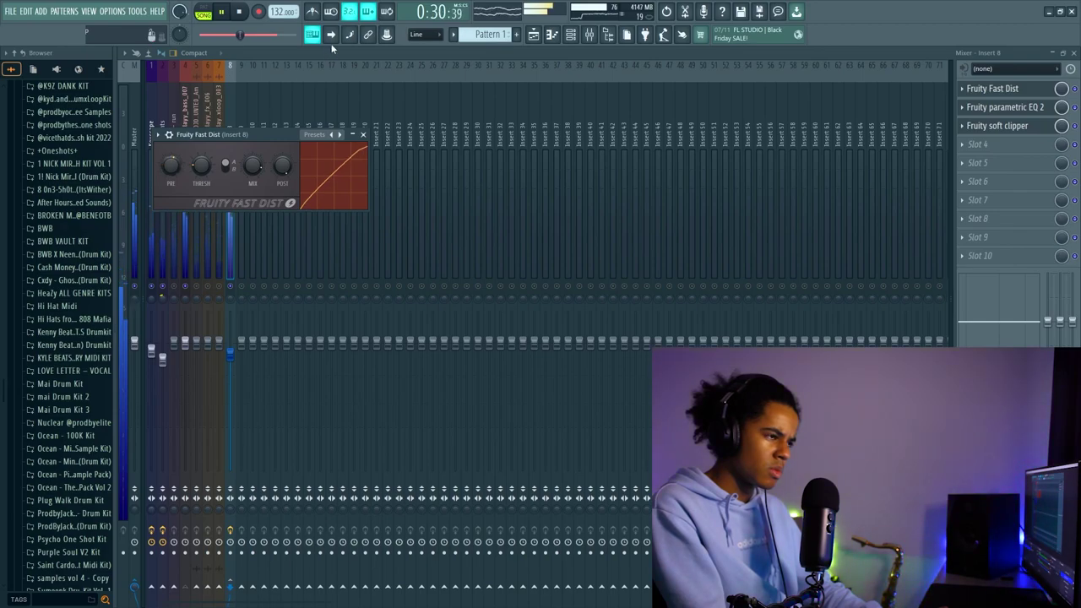
pyautogui.click(363, 135)
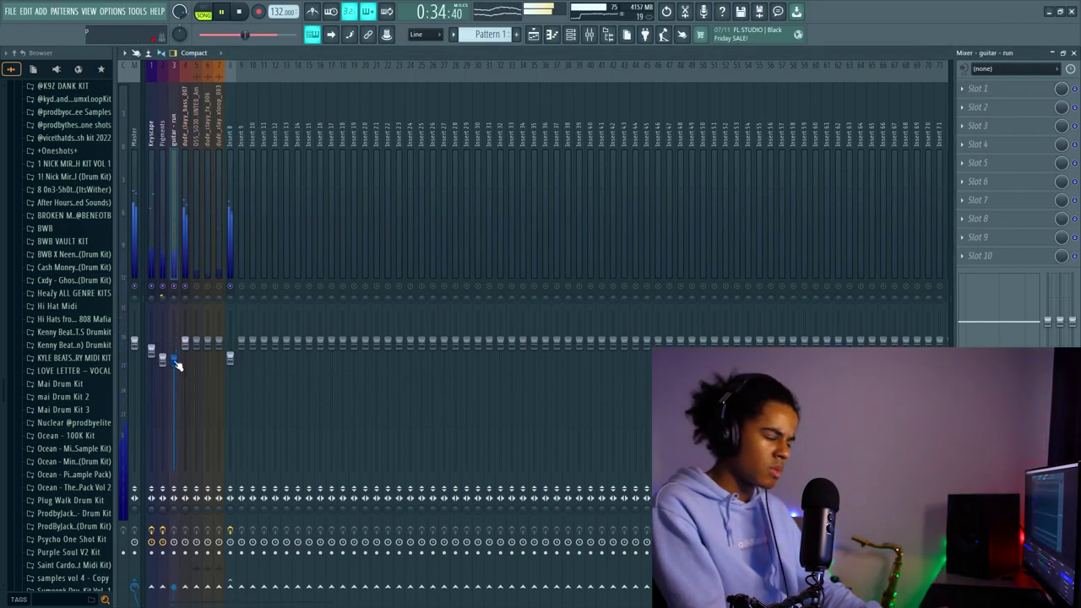
pyautogui.click(1057, 119)
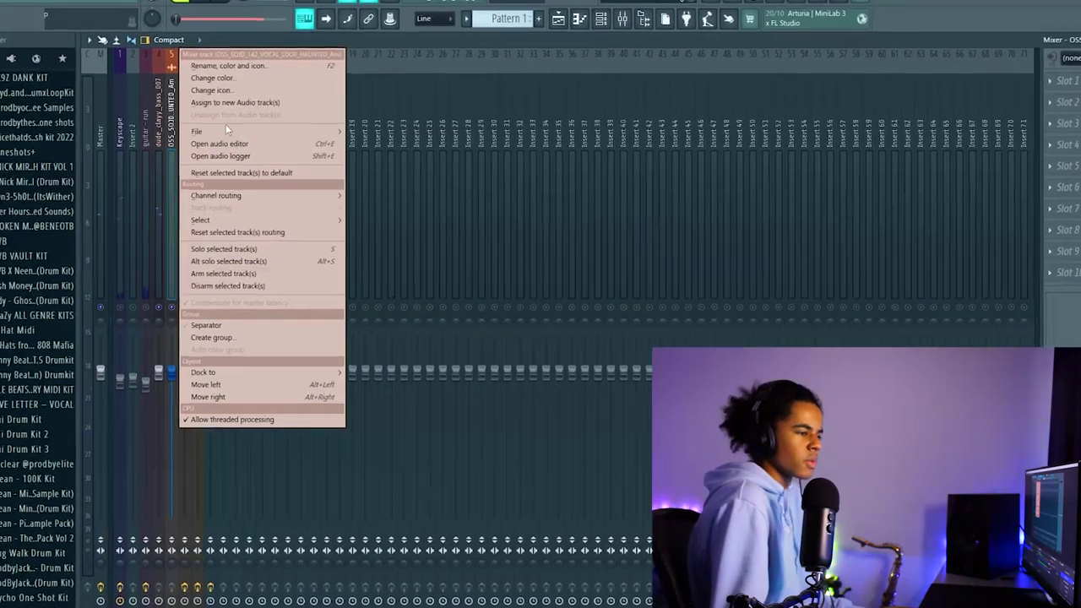
# Step: Load the saved chops mixer track state with its effect chain onto the vocal loop's mixer track
pyautogui.moveTo(207, 128)
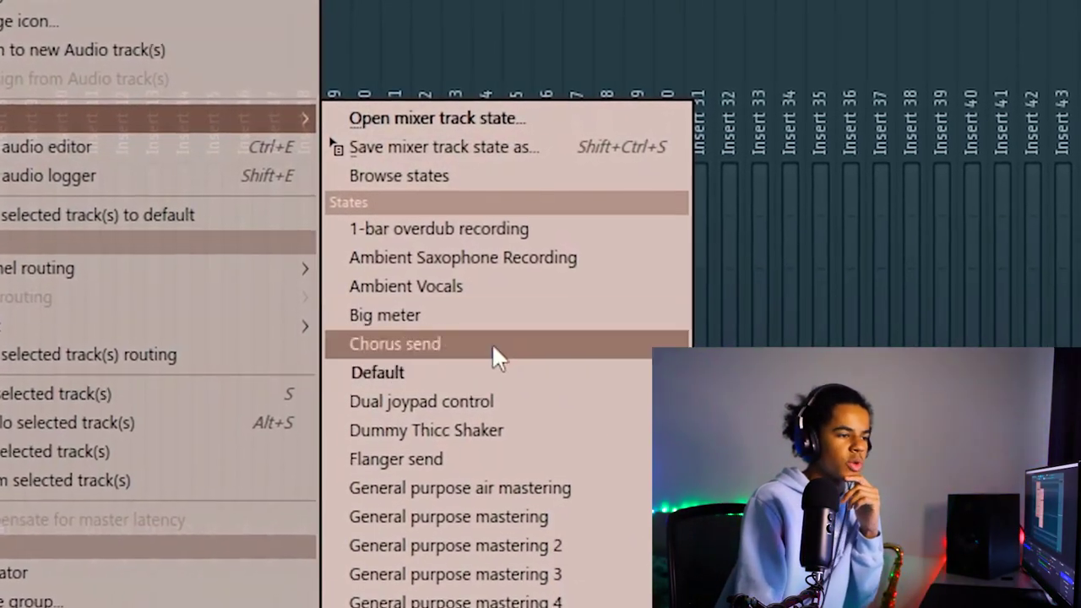
pyautogui.moveTo(497, 286); pyautogui.dragTo(911, 487)
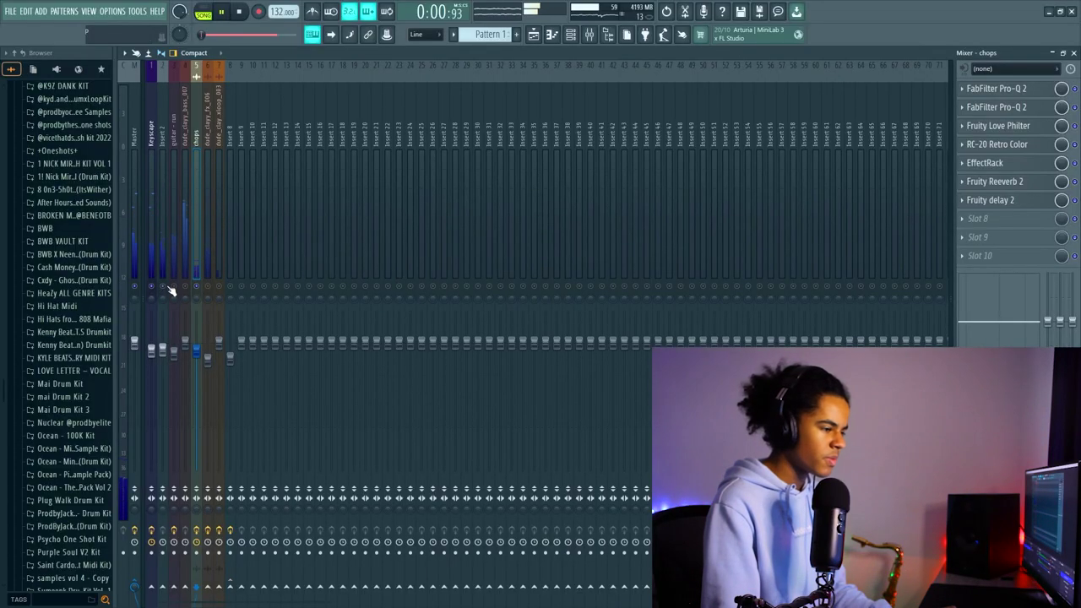
# Step: Switch the dude_clayy_bass_007 and dude_clayy_fx_006 mixer tracks back on and return to the Playlist arrangement
pyautogui.click(186, 277)
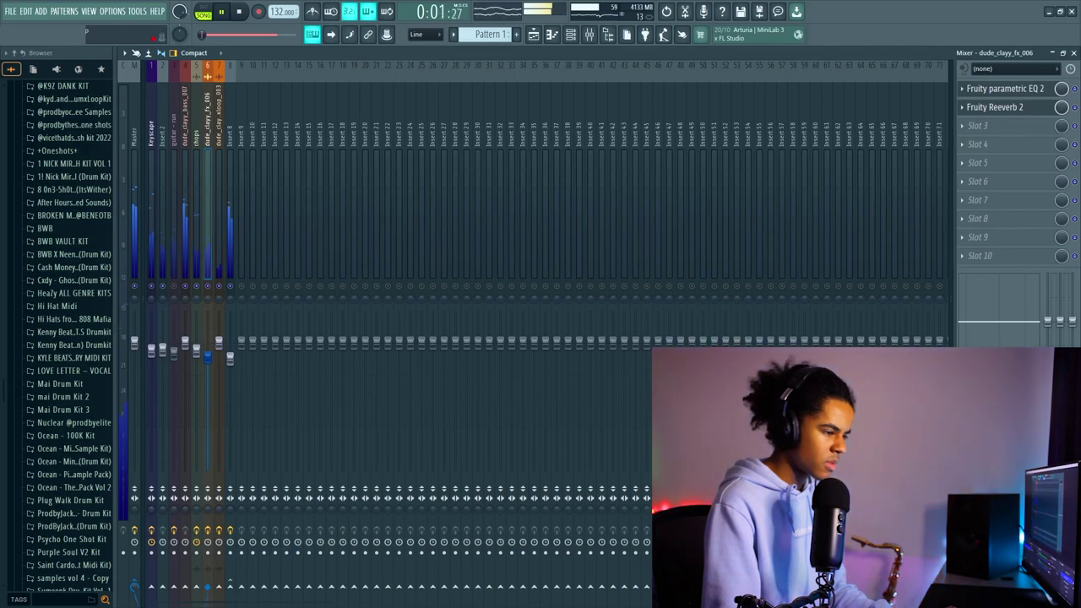
pyautogui.click(208, 268)
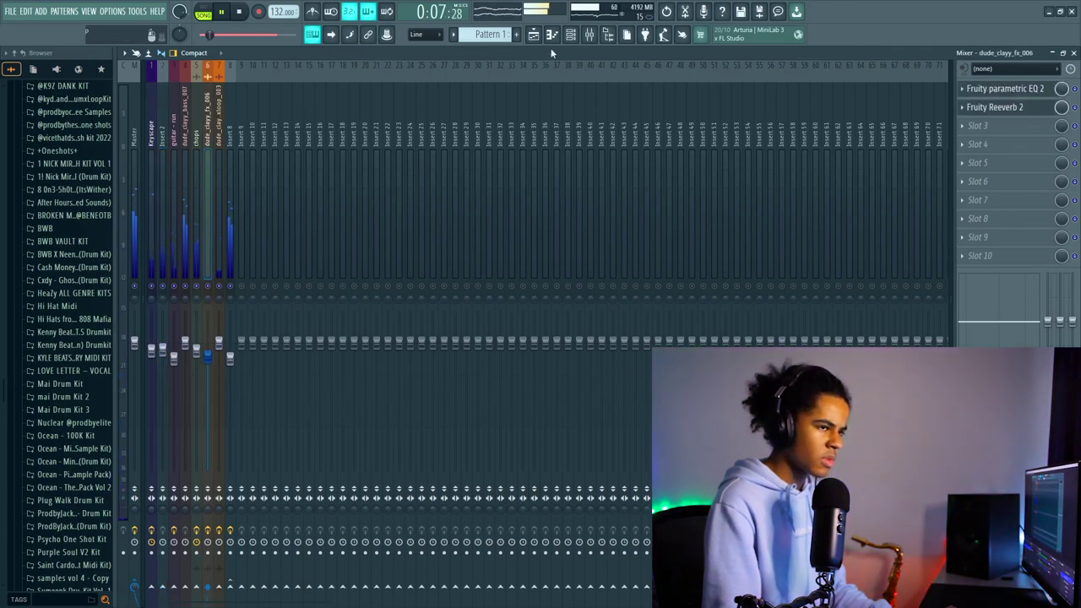
pyautogui.click(532, 33)
pyautogui.scroll(-3, 502, 79)
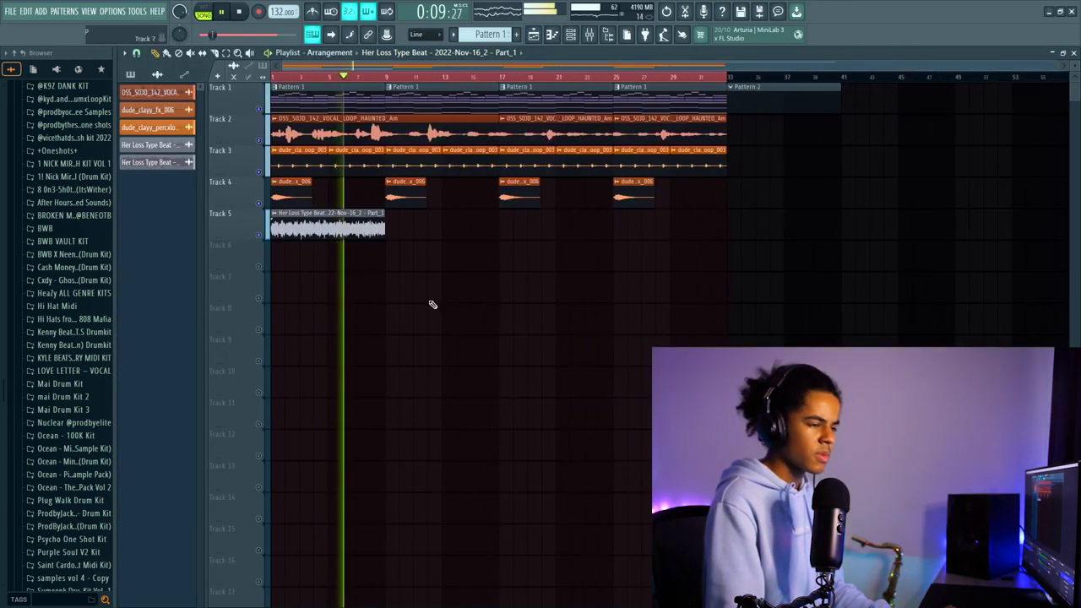
# Step: Lower the volume of the guitar - run and chops mixer tracks, select dude_clayy_fx_006 and return to the Playlist
pyautogui.click(572, 36)
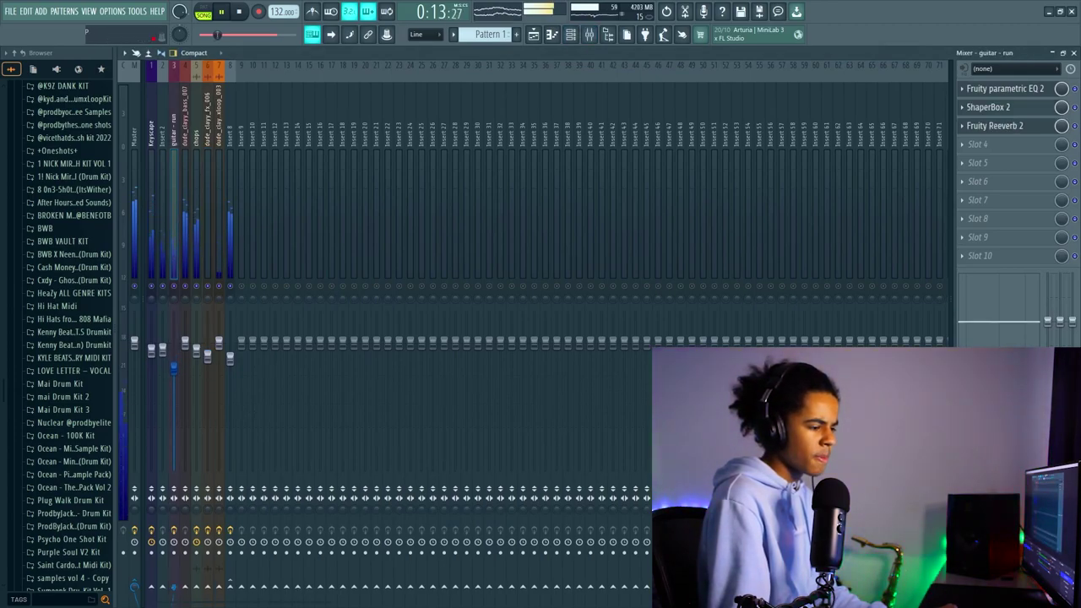
pyautogui.click(196, 260)
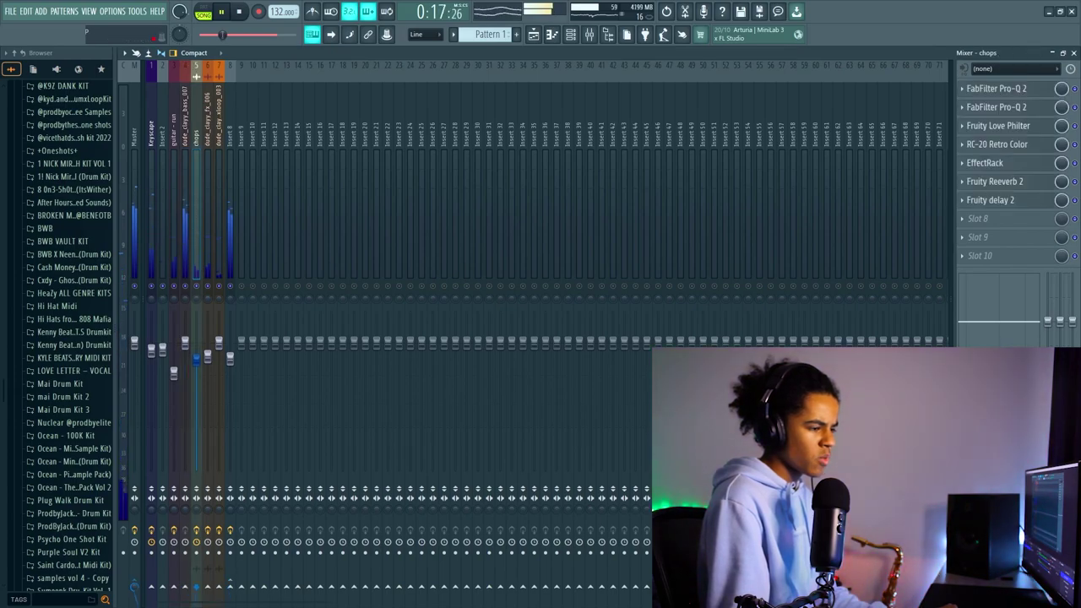
pyautogui.click(209, 270)
pyautogui.press('F5')
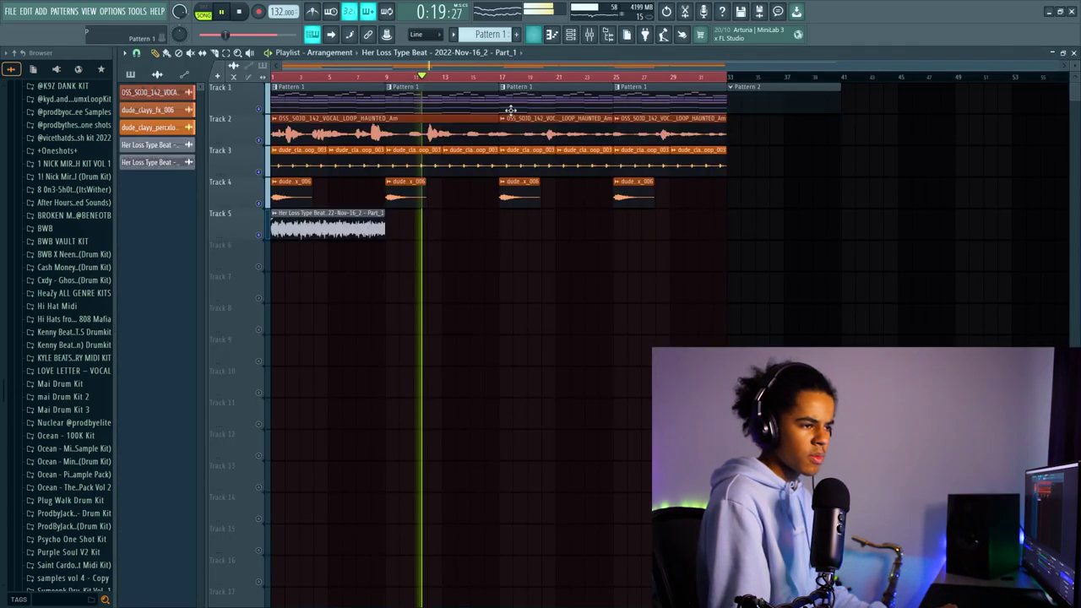
# Step: Load Fruity Love Philter into the third effect slot of the dude_clayy_fx_006 mixer track
pyautogui.click(589, 34)
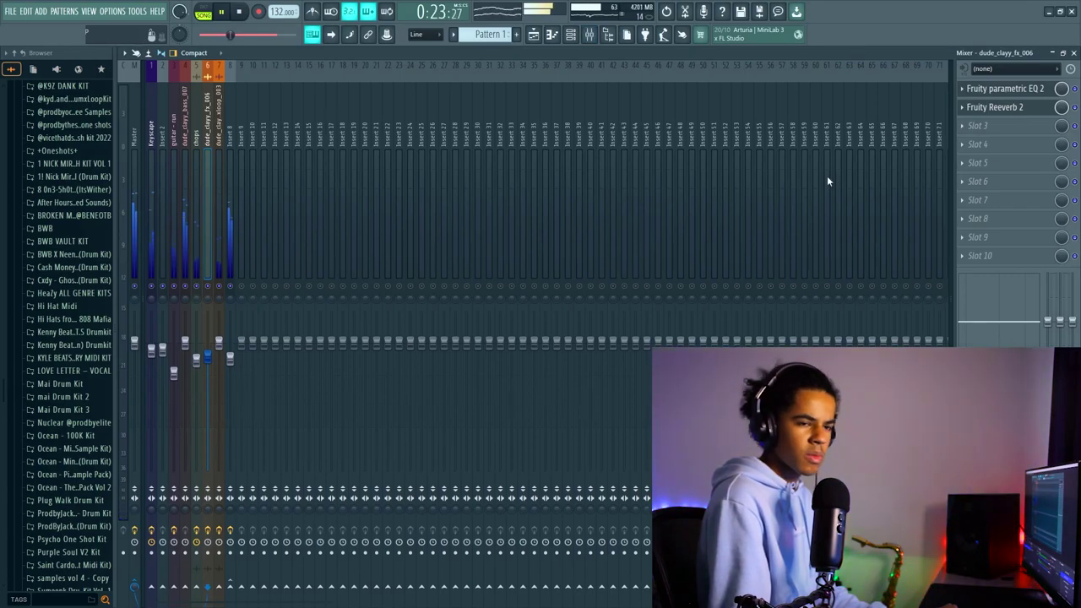
pyautogui.click(978, 125)
pyautogui.moveTo(970, 140)
pyautogui.click(712, 578)
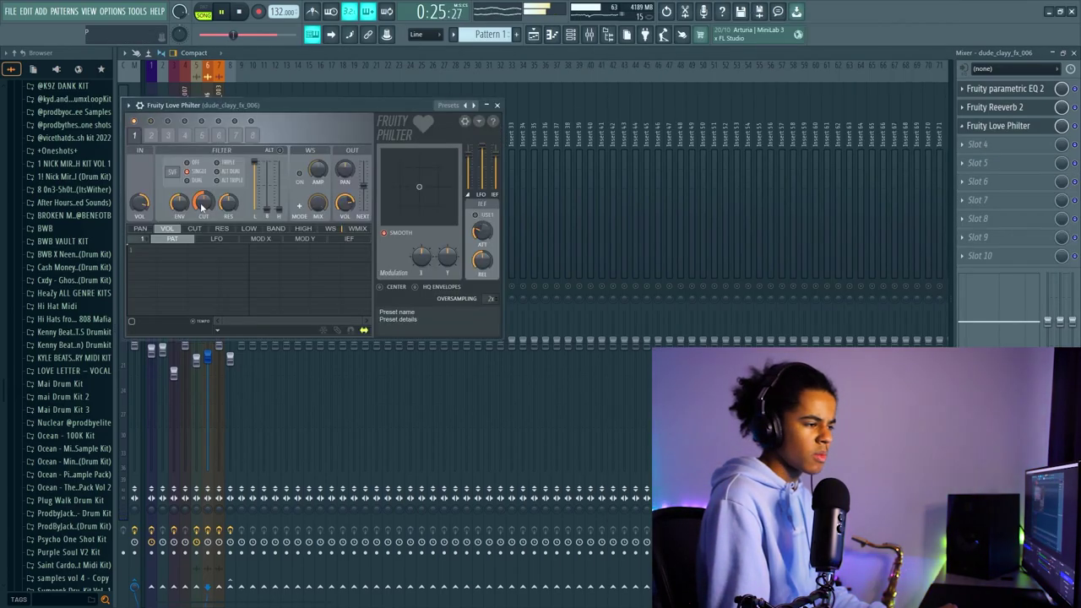
pyautogui.rightClick(997, 131)
pyautogui.click(971, 319)
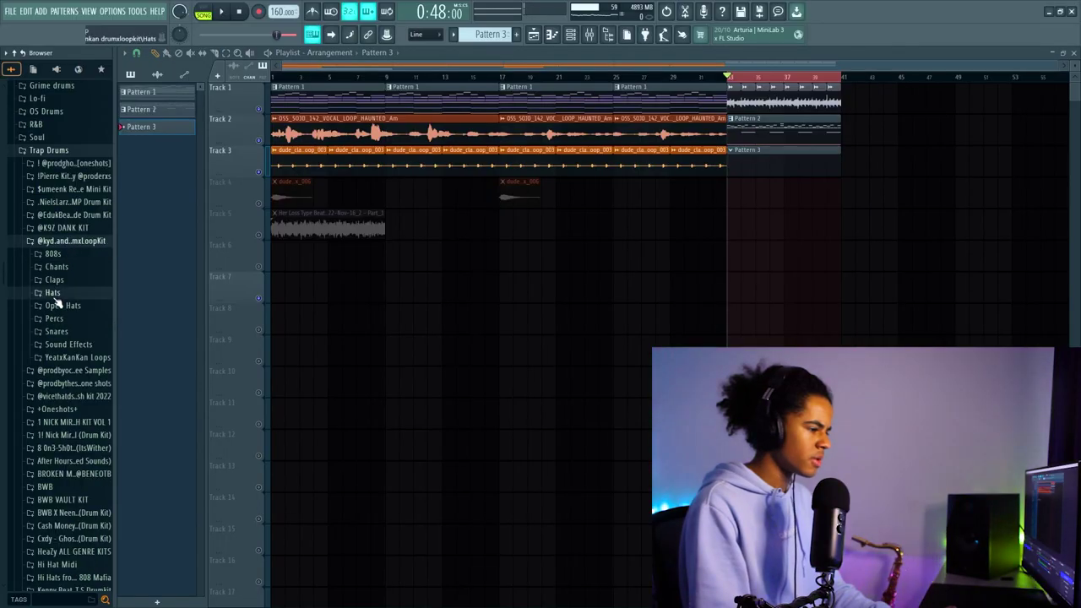
# Step: Add the Goin' To Hell Hat sample as a channel and select the hi-hat rolls at the end of bar 8 in its piano roll
pyautogui.click(53, 293)
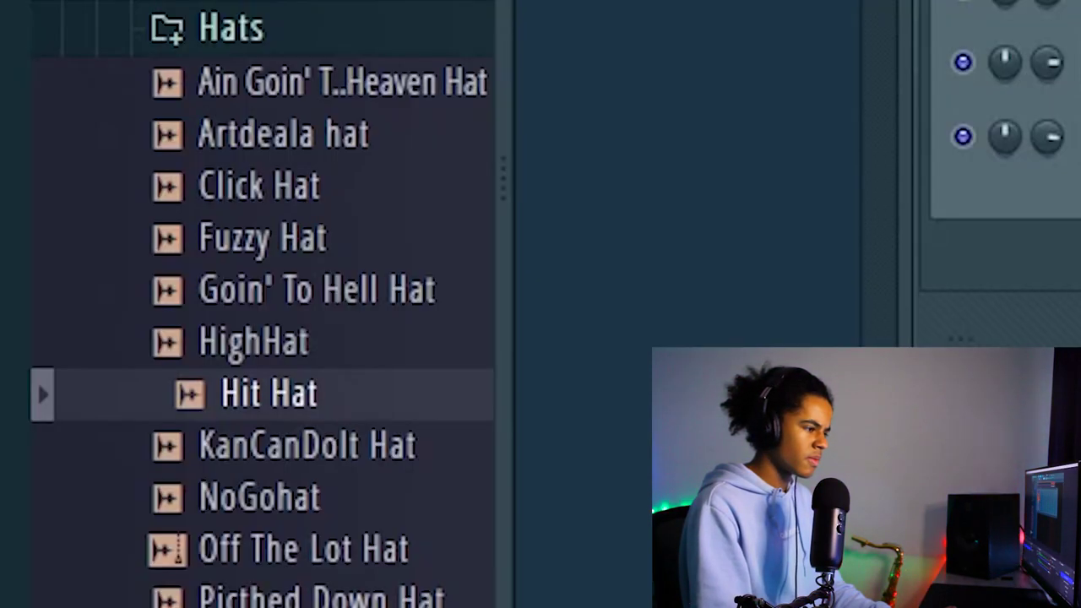
pyautogui.moveTo(267, 391); pyautogui.dragTo(516, 305)
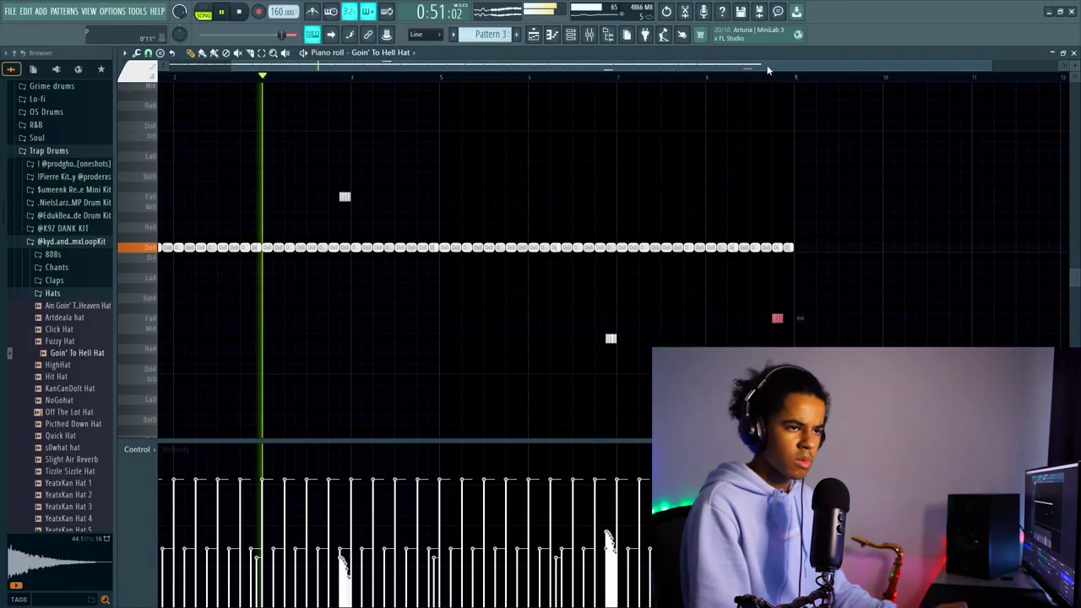
pyautogui.scroll(3, 787, 88)
pyautogui.scroll(2, 785, 91)
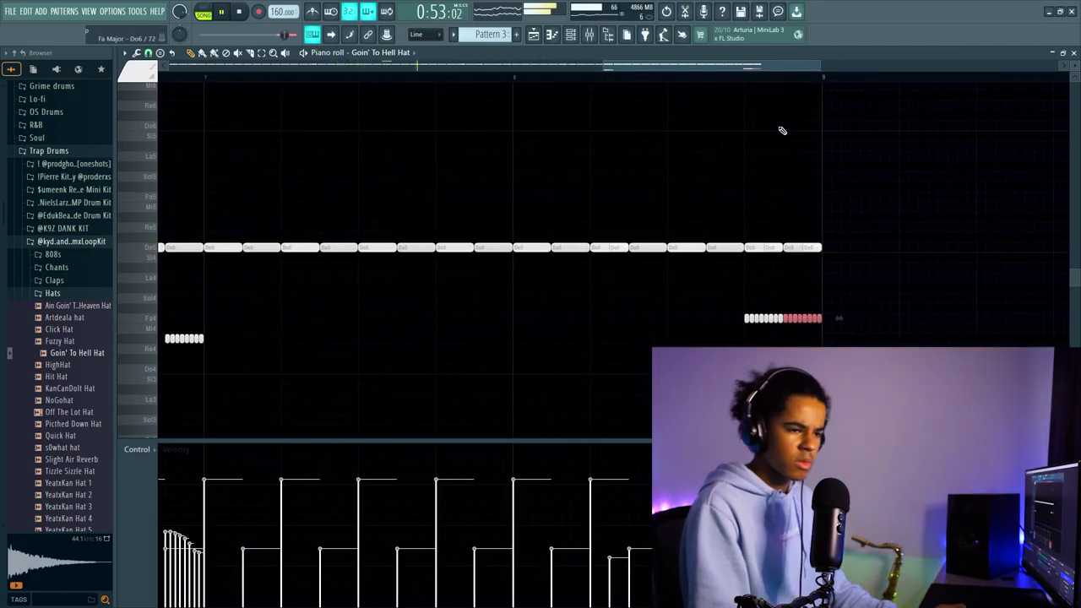
pyautogui.moveTo(879, 284); pyautogui.dragTo(706, 346)
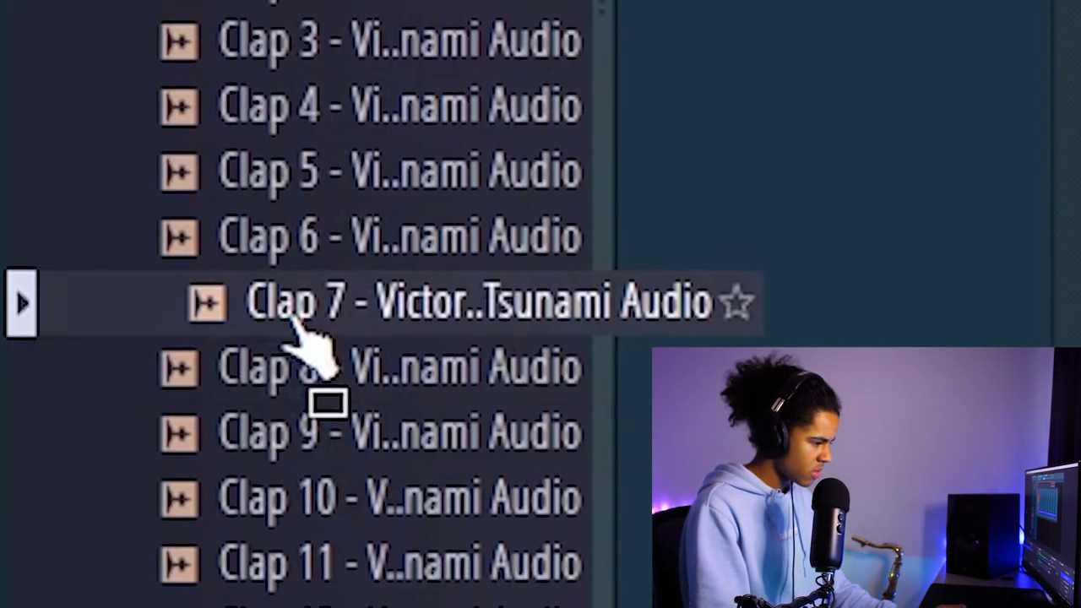
# Step: Add the Clap 7 - Victory - Tsunami Audio sample as a channel and repeat its four clap notes across bars 5 to 8
pyautogui.moveTo(308, 318); pyautogui.dragTo(490, 334)
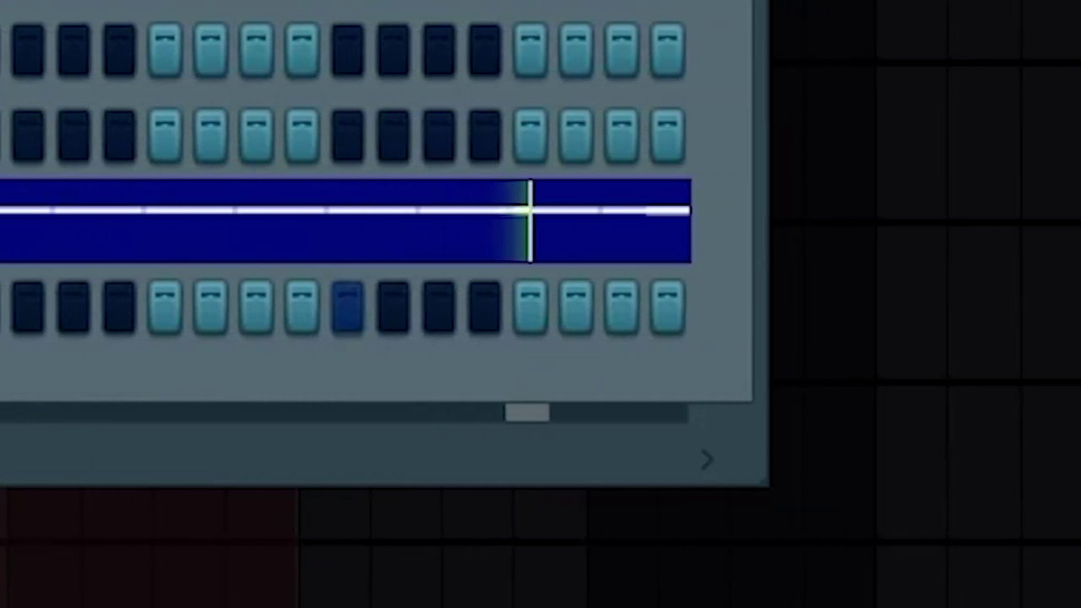
pyautogui.rightClick(312, 353)
pyautogui.click(338, 352)
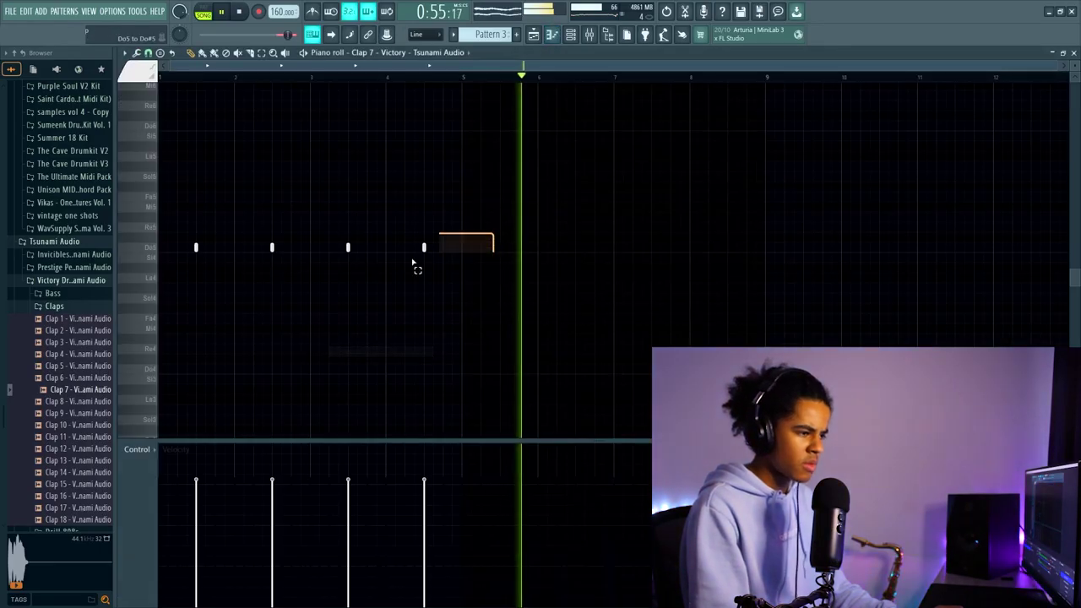
pyautogui.moveTo(504, 281); pyautogui.dragTo(500, 287)
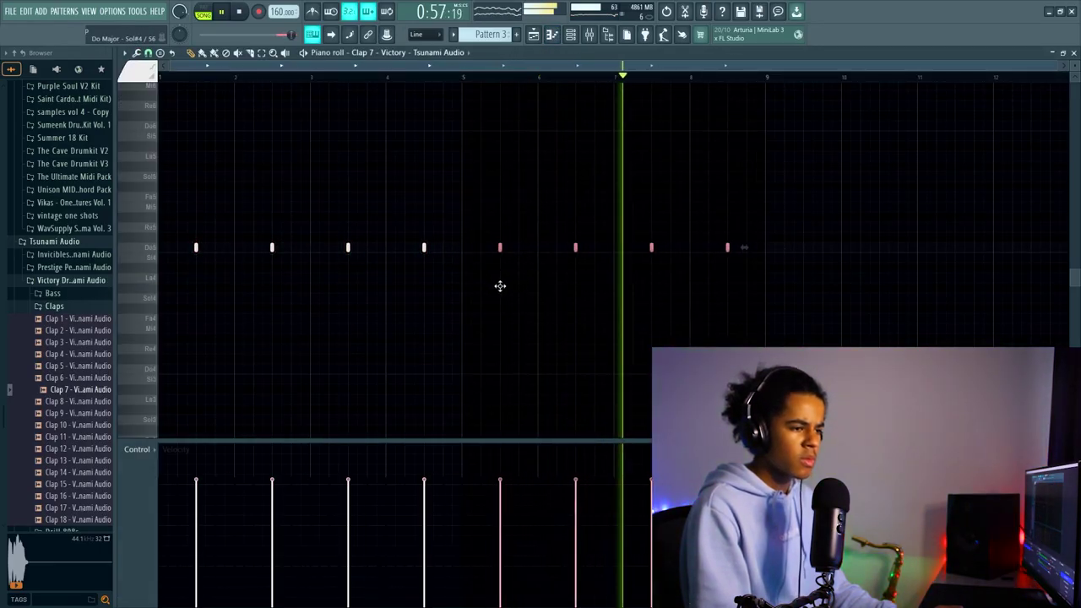
pyautogui.click(534, 36)
# Step: Open the Rim 9 channel's piano roll and set its snap to 1/2 step
pyautogui.press('F6')
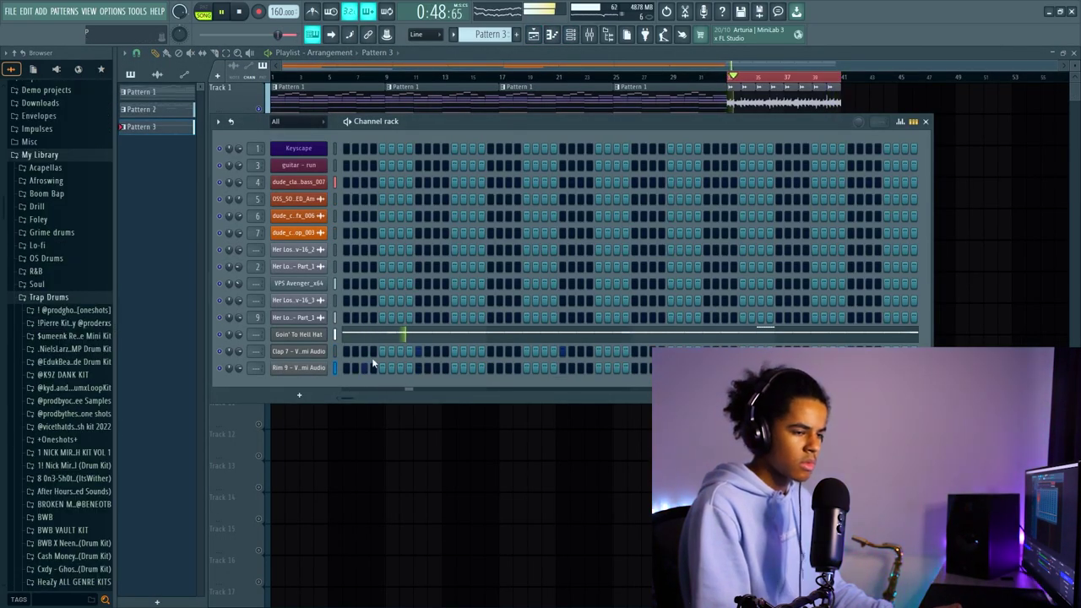
pyautogui.rightClick(321, 368)
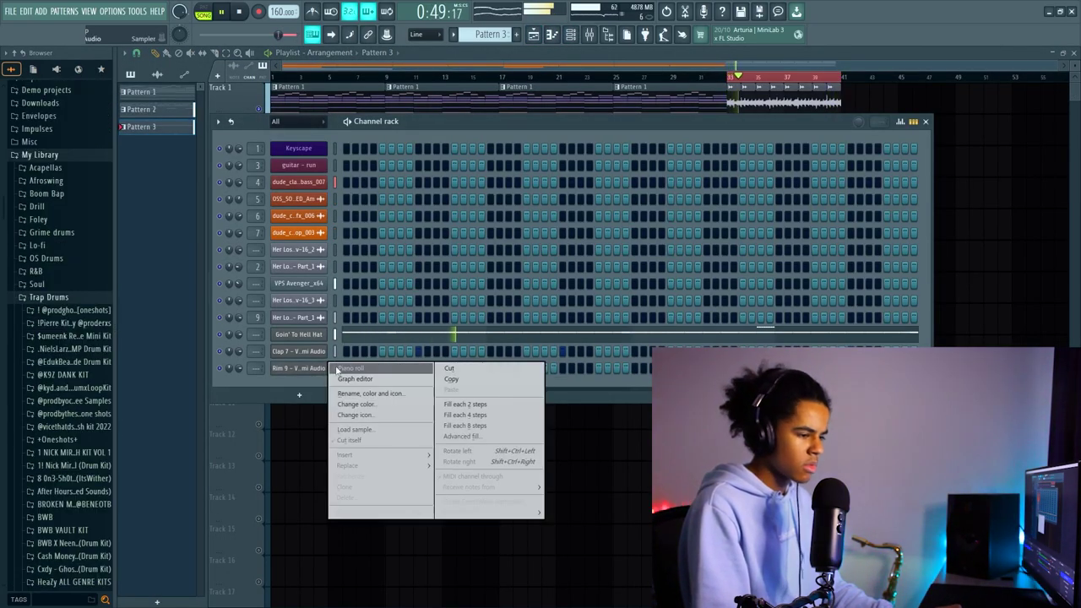
pyautogui.click(346, 358)
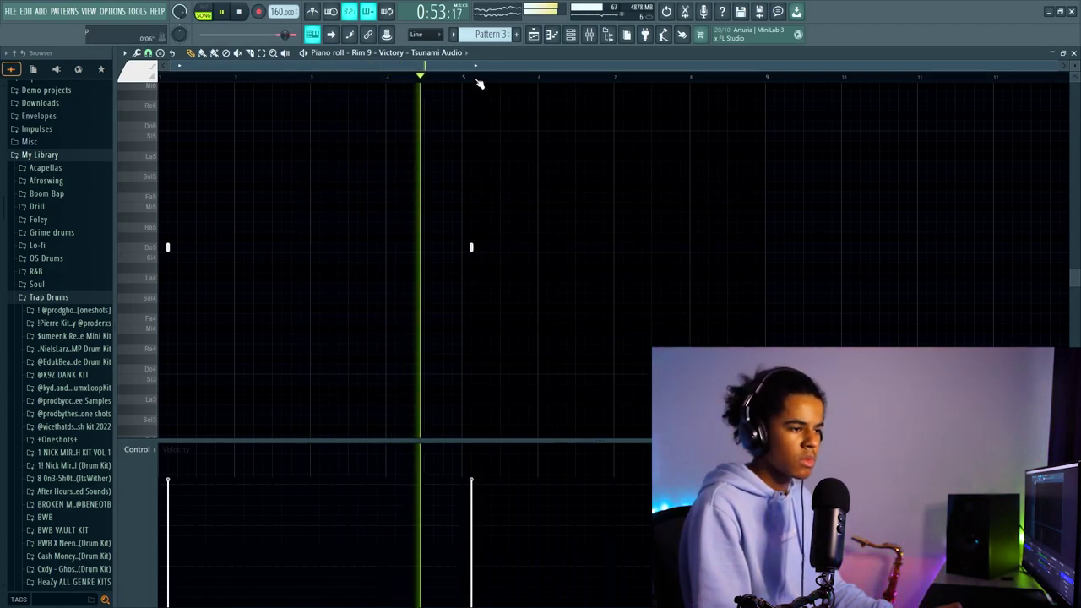
pyautogui.scroll(5, 473, 143)
pyautogui.click(151, 54)
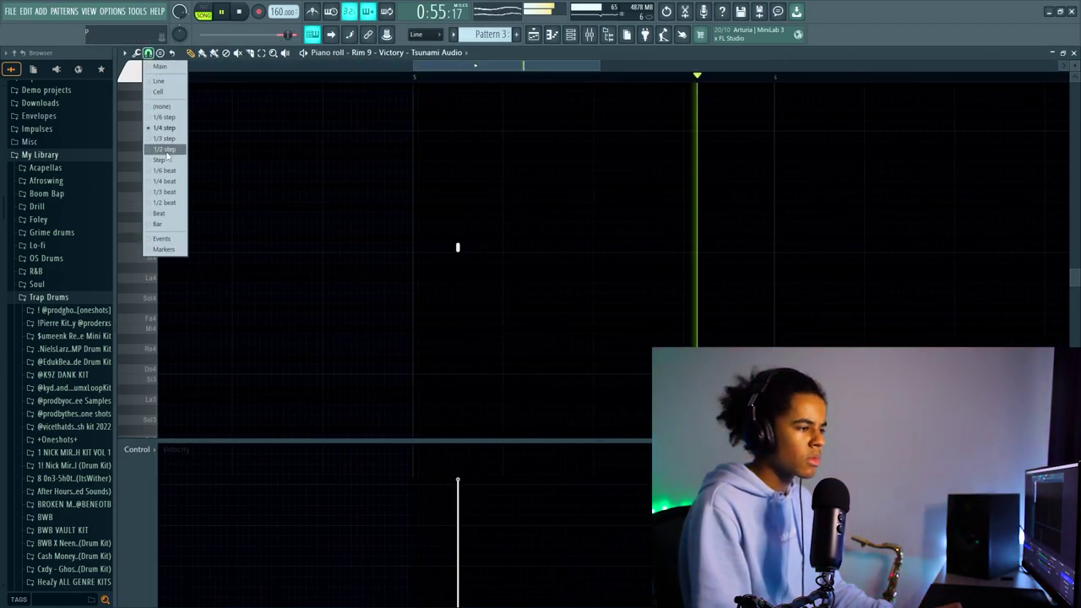
pyautogui.click(162, 151)
pyautogui.scroll(-5, 401, 93)
pyautogui.click(533, 35)
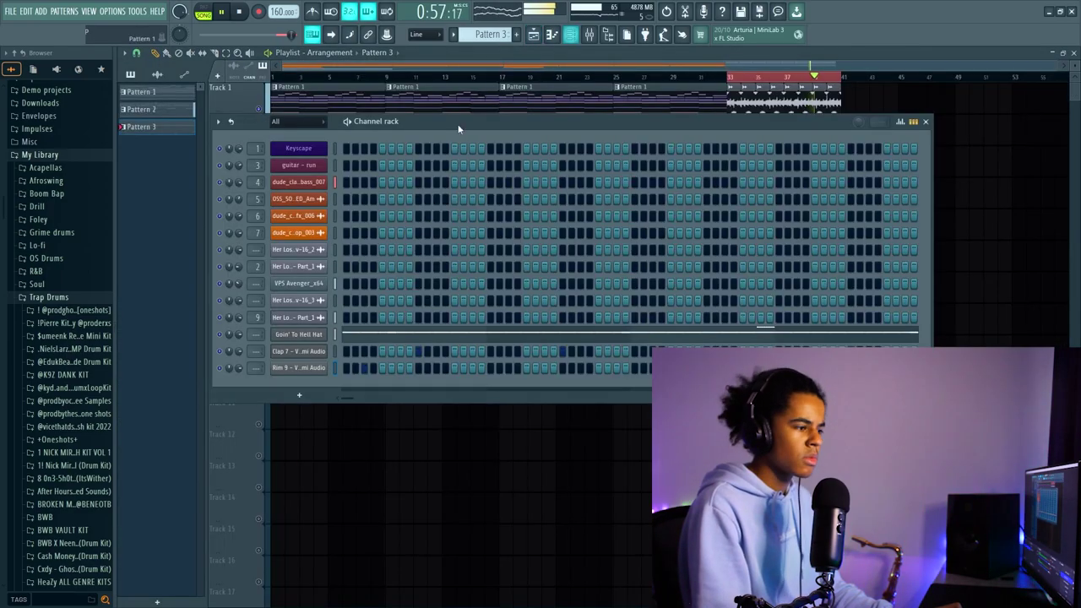
# Step: Load the PBJ Snare - Beam sample as a channel and edit its snare notes in the piano roll
pyautogui.scroll(-4, 57, 339)
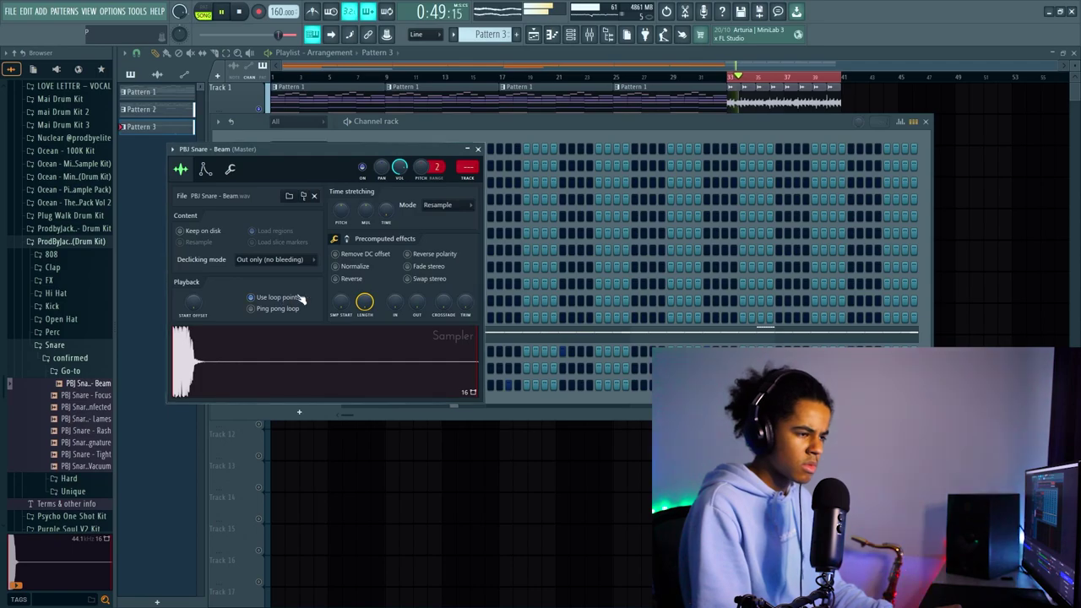
pyautogui.click(583, 128)
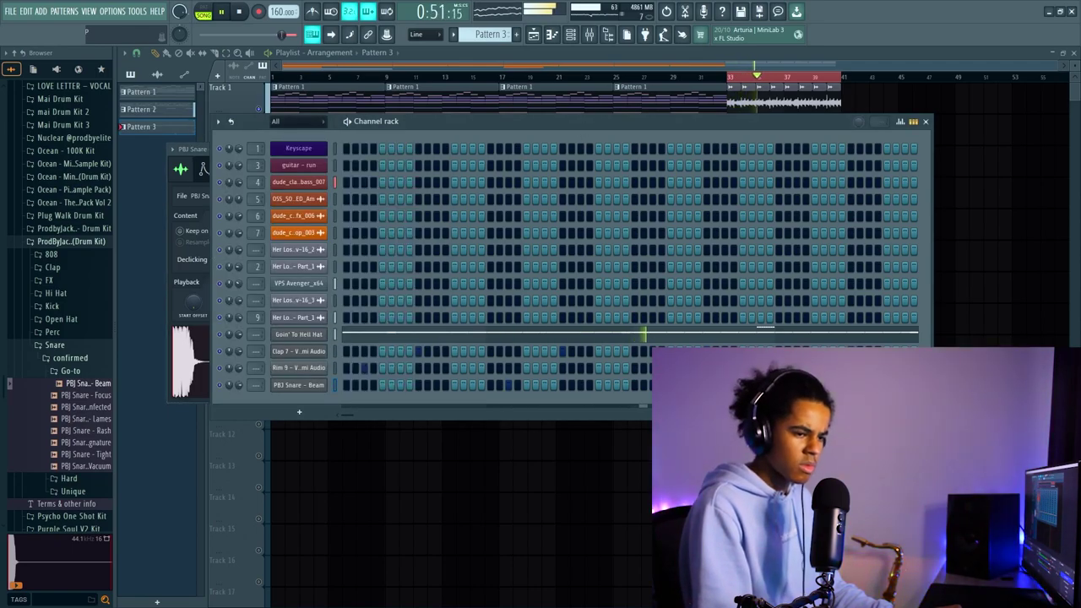
pyautogui.rightClick(298, 384)
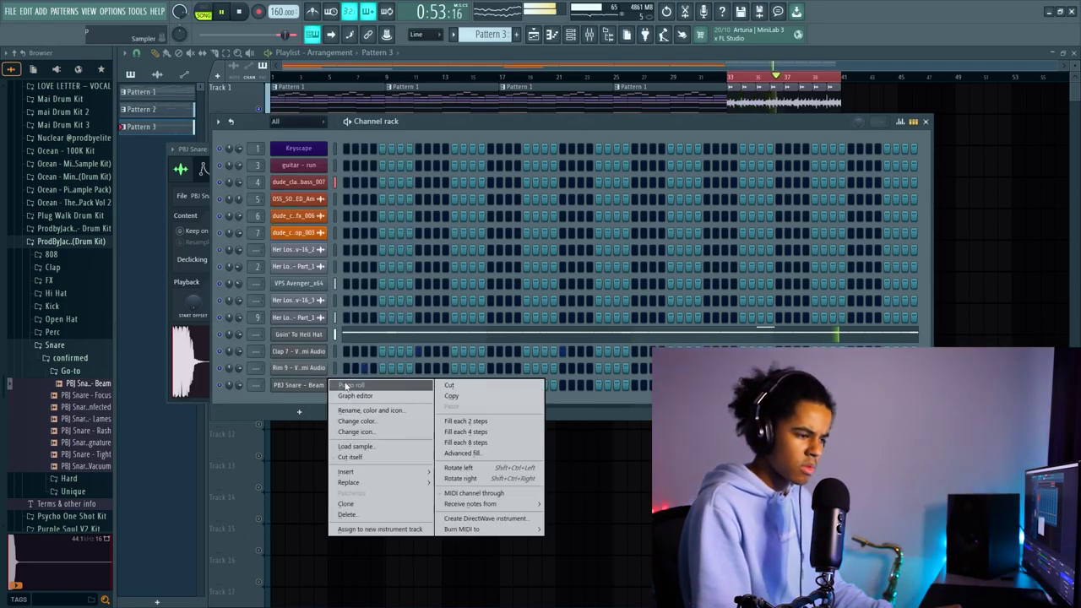
pyautogui.click(355, 389)
pyautogui.moveTo(622, 293); pyautogui.dragTo(546, 300)
pyautogui.rightClick(552, 306)
pyautogui.click(537, 35)
# Step: Add the PBJ Snare - Lames sample as a new channel and open its piano roll
pyautogui.click(571, 34)
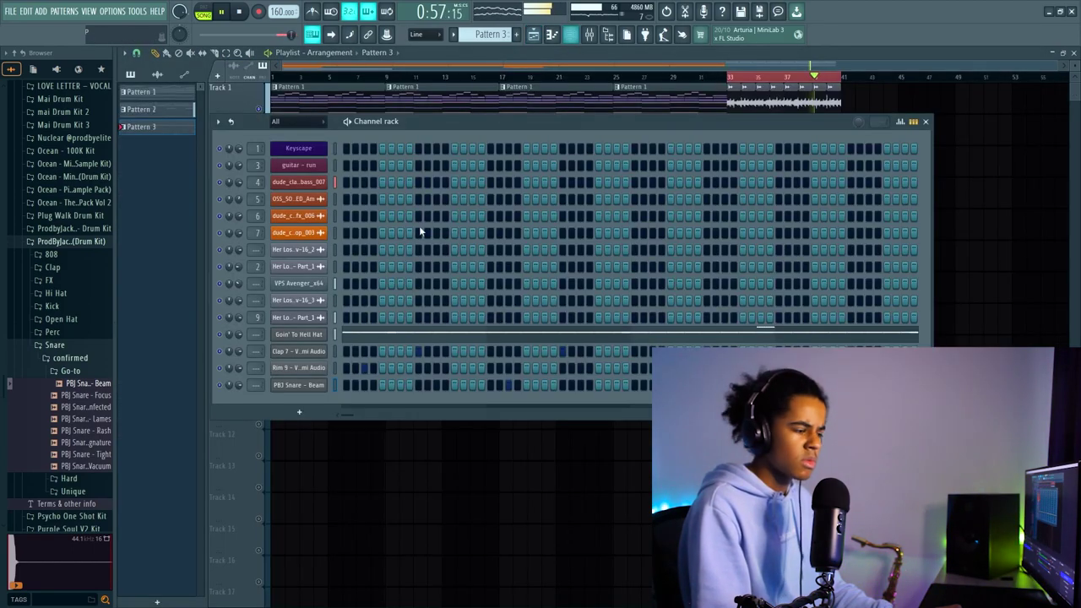
pyautogui.scroll(-4, 108, 340)
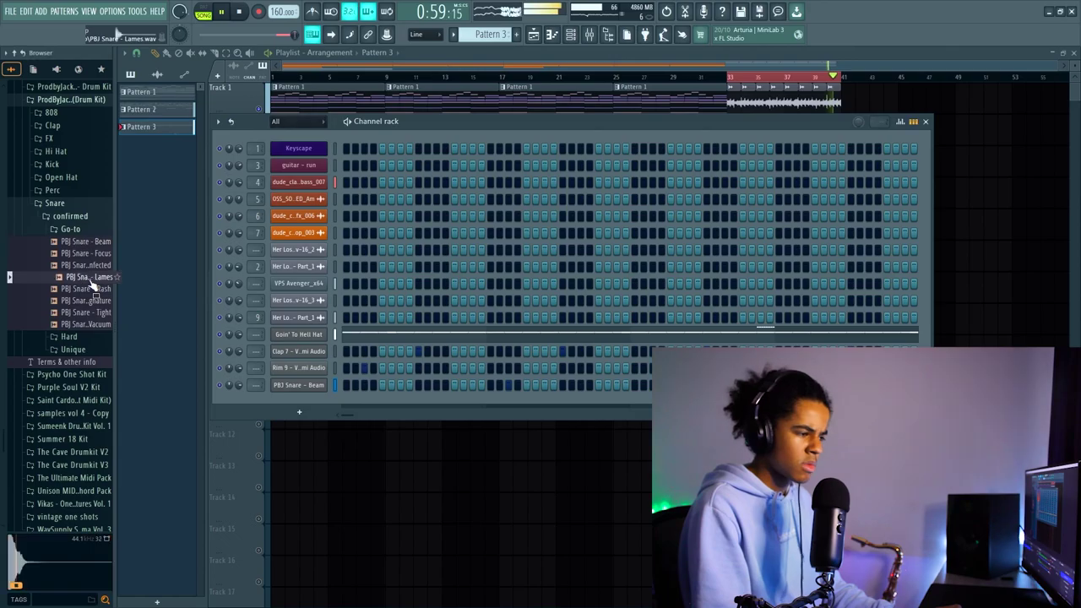
pyautogui.moveTo(93, 289); pyautogui.dragTo(306, 404)
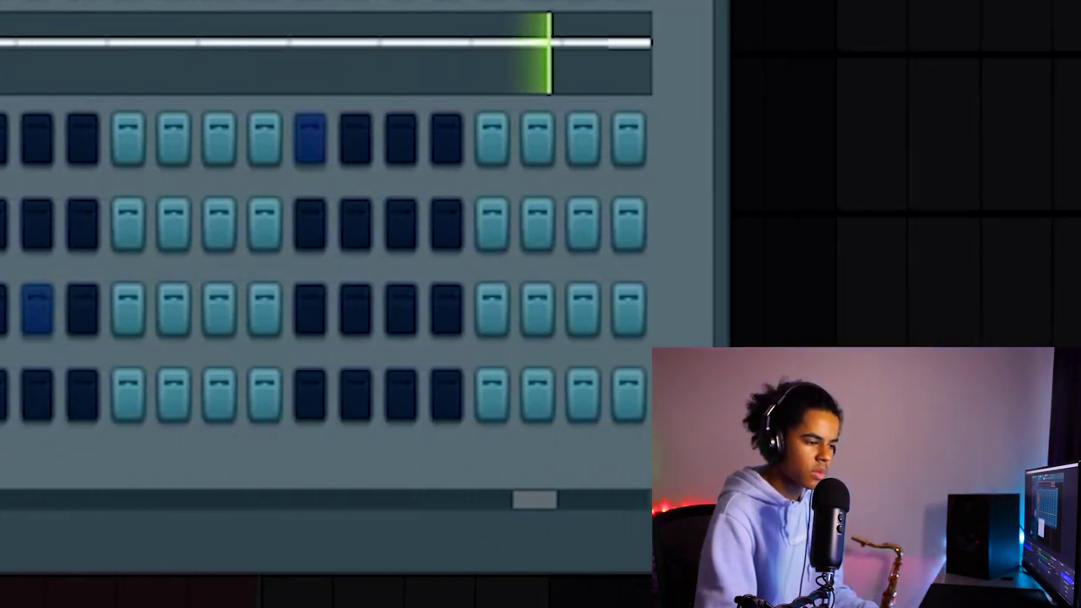
pyautogui.rightClick(324, 397)
pyautogui.click(350, 401)
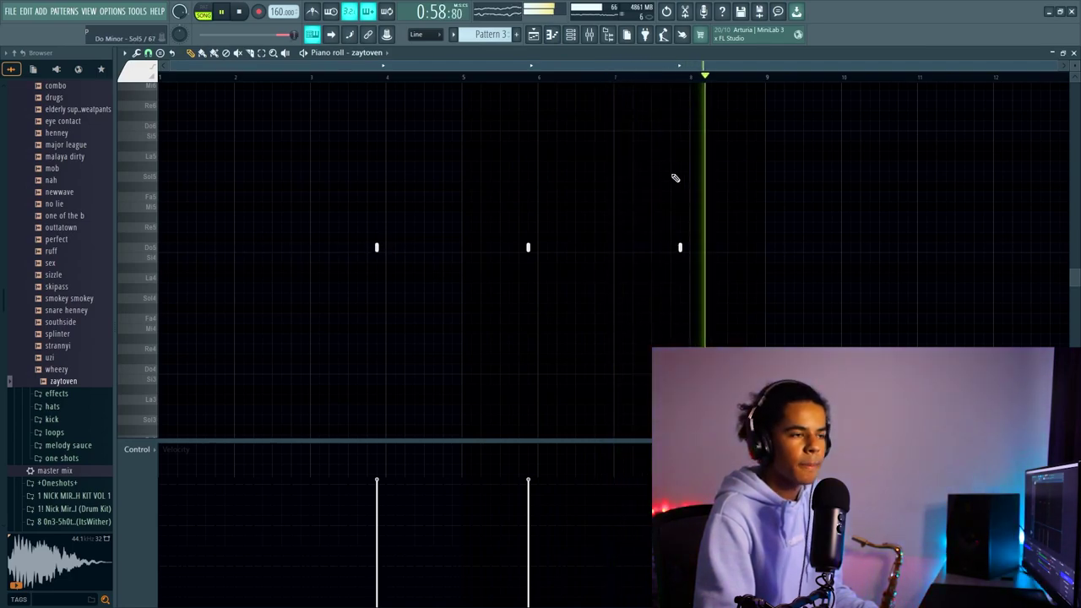
# Step: Add the Newest 808 sample from the Pierre kit and set its volume envelope to full hold with zero attack, decay, sustain and release
pyautogui.scroll(3, 789, 90)
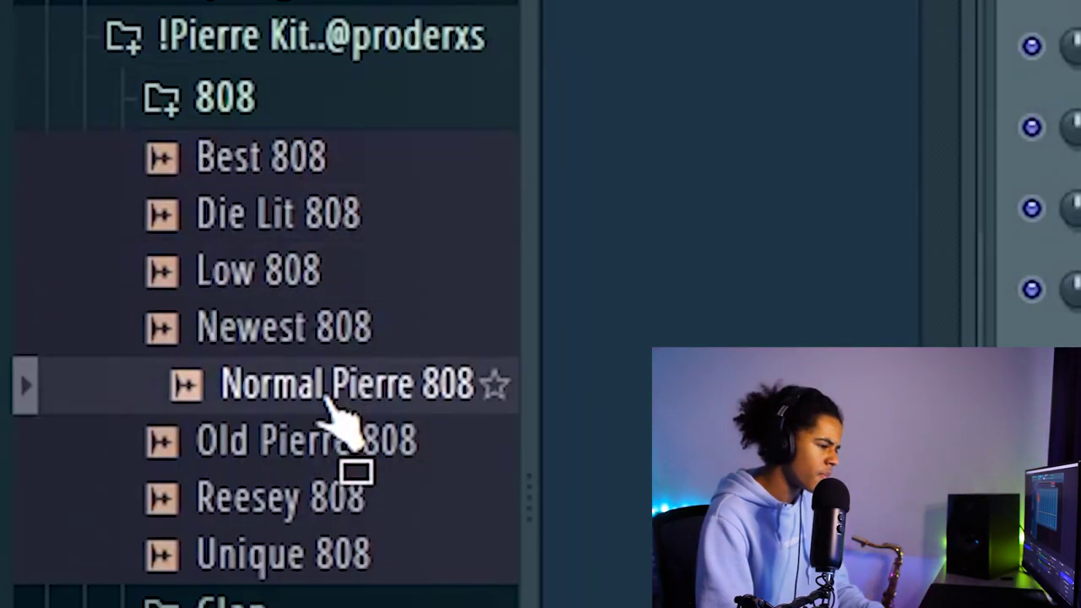
pyautogui.moveTo(319, 327); pyautogui.dragTo(517, 248)
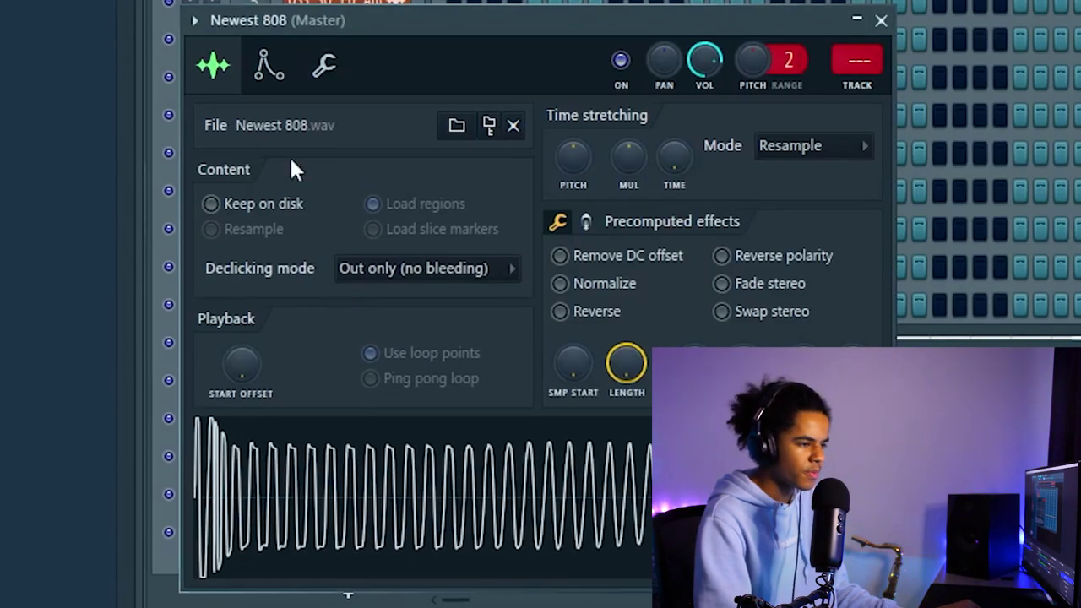
pyautogui.click(268, 66)
pyautogui.moveTo(263, 313); pyautogui.dragTo(263, 363)
pyautogui.moveTo(306, 313); pyautogui.dragTo(307, 245)
pyautogui.moveTo(349, 312); pyautogui.dragTo(350, 363)
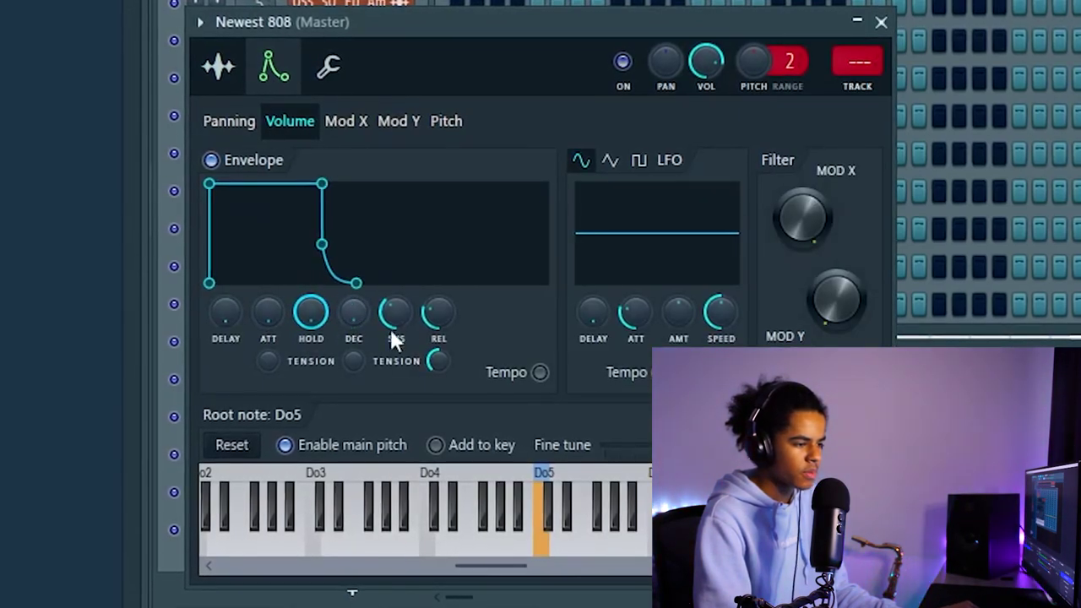
pyautogui.moveTo(436, 313); pyautogui.dragTo(435, 363)
pyautogui.moveTo(396, 313); pyautogui.dragTo(396, 359)
# Step: Lower the Newest 808's root note to around Do2 and open its miscellaneous channel settings
pyautogui.moveTo(488, 565); pyautogui.dragTo(416, 565)
pyautogui.rightClick(286, 544)
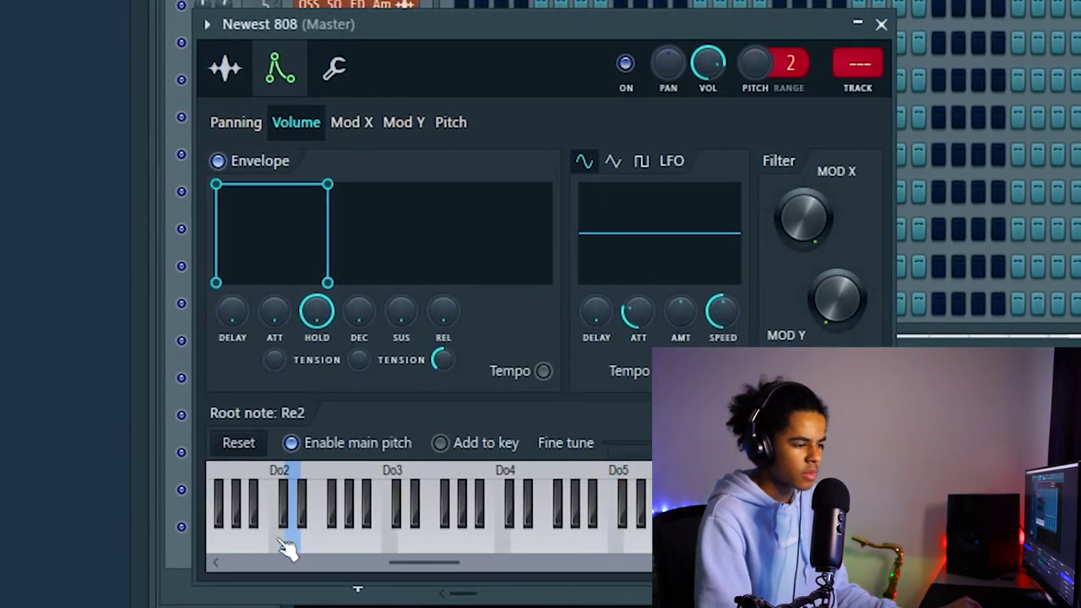
pyautogui.rightClick(272, 543)
pyautogui.click(335, 67)
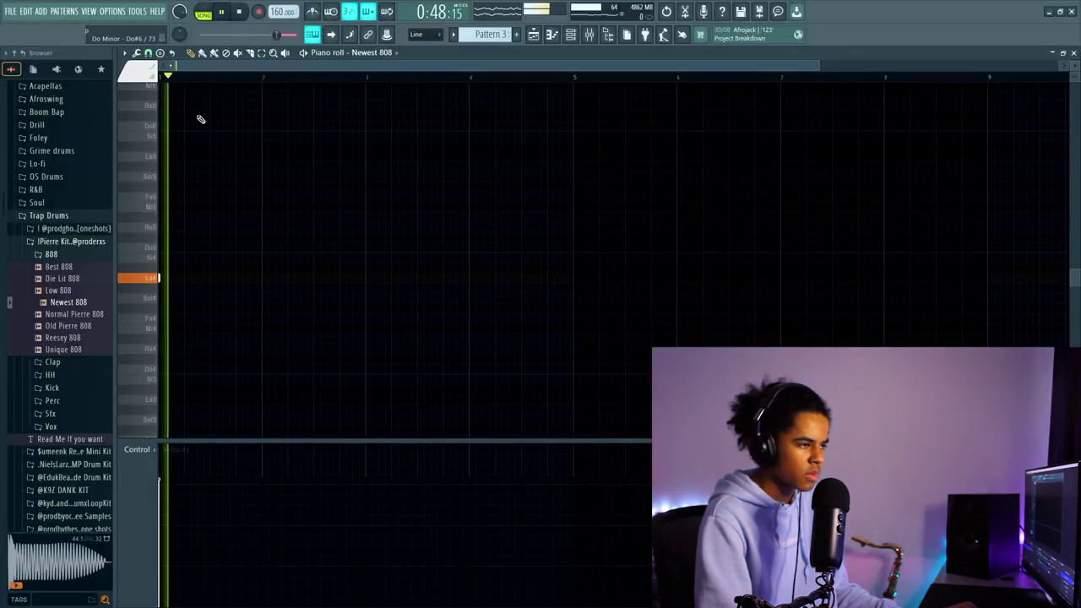
# Step: Place a syncopated pattern of La4 notes for the Newest 808 through bar 8 and play it back
pyautogui.scroll(3, 224, 68)
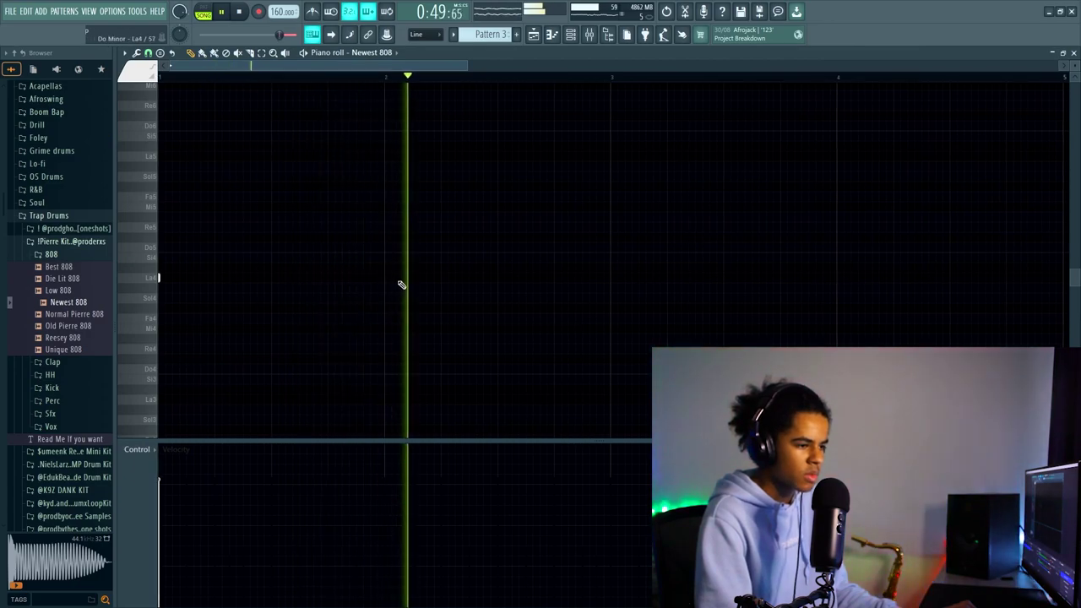
pyautogui.click(440, 277)
pyautogui.click(610, 278)
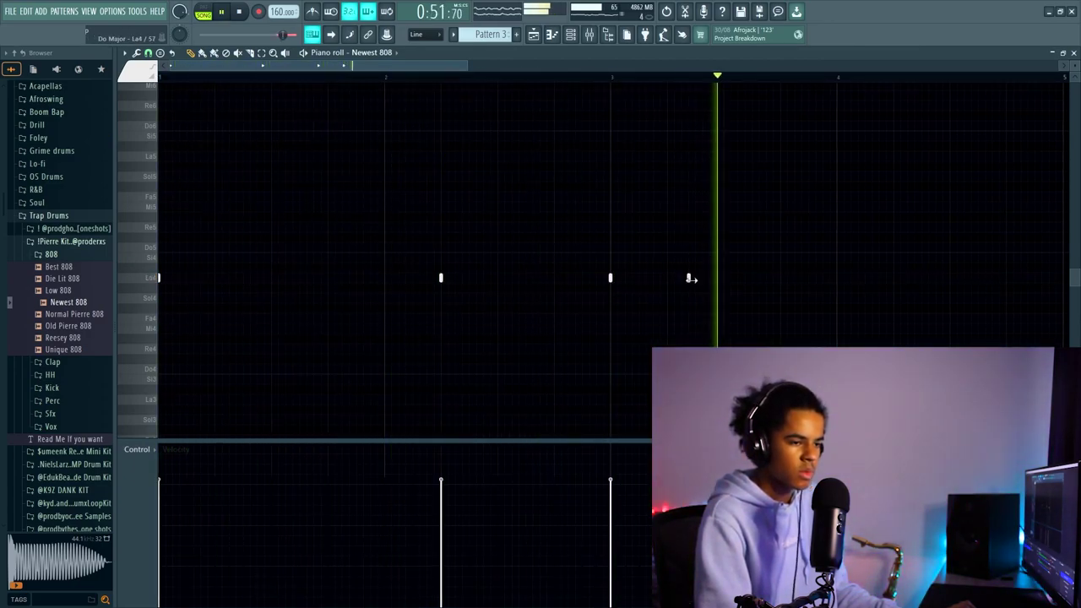
pyautogui.scroll(-2, 484, 76)
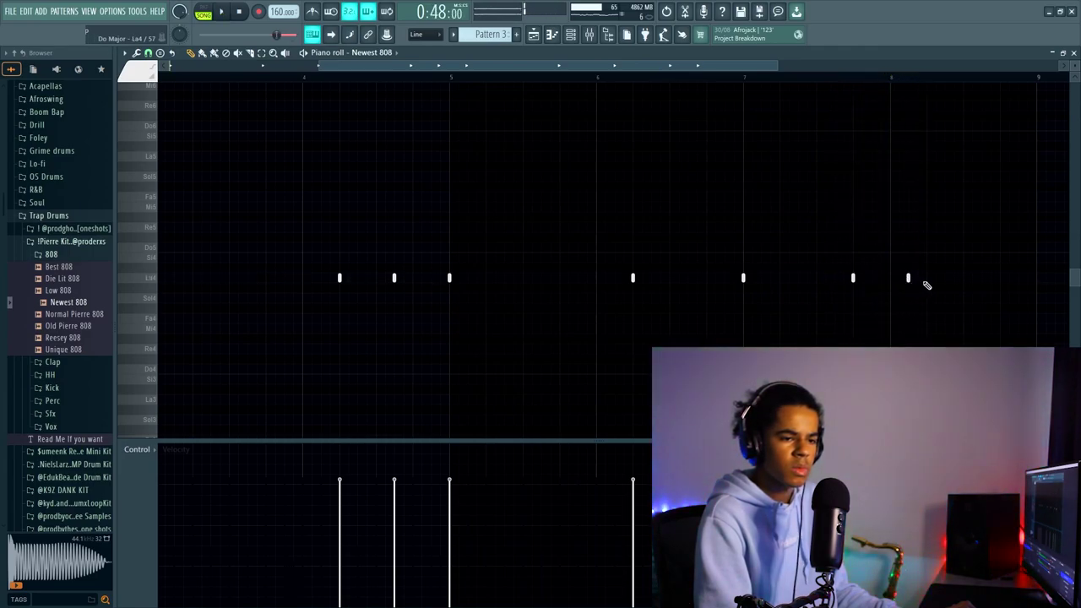
pyautogui.moveTo(727, 71); pyautogui.dragTo(816, 71)
pyautogui.press('space')
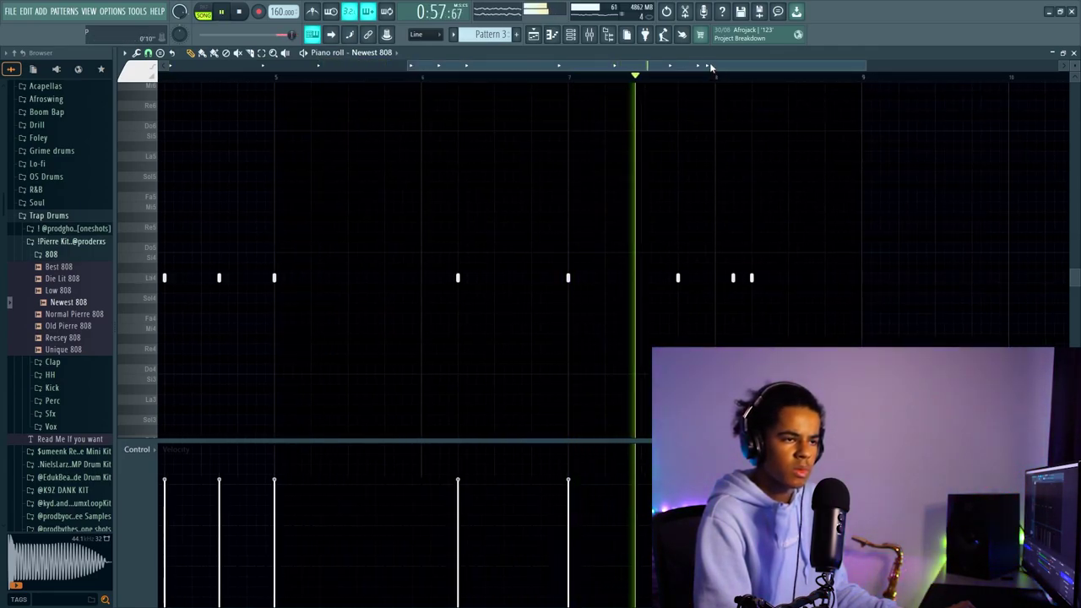
# Step: Replace the two 808 notes early in bar 8 with a single La4 note in the middle of the bar and play the change
pyautogui.moveTo(712, 70); pyautogui.dragTo(764, 78)
pyautogui.scroll(3, 764, 80)
pyautogui.click(613, 277)
pyautogui.press('space')
pyautogui.press('space')
pyautogui.rightClick(545, 277)
pyautogui.rightClick(510, 278)
pyautogui.scroll(-1, 429, 80)
pyautogui.scroll(-1, 429, 82)
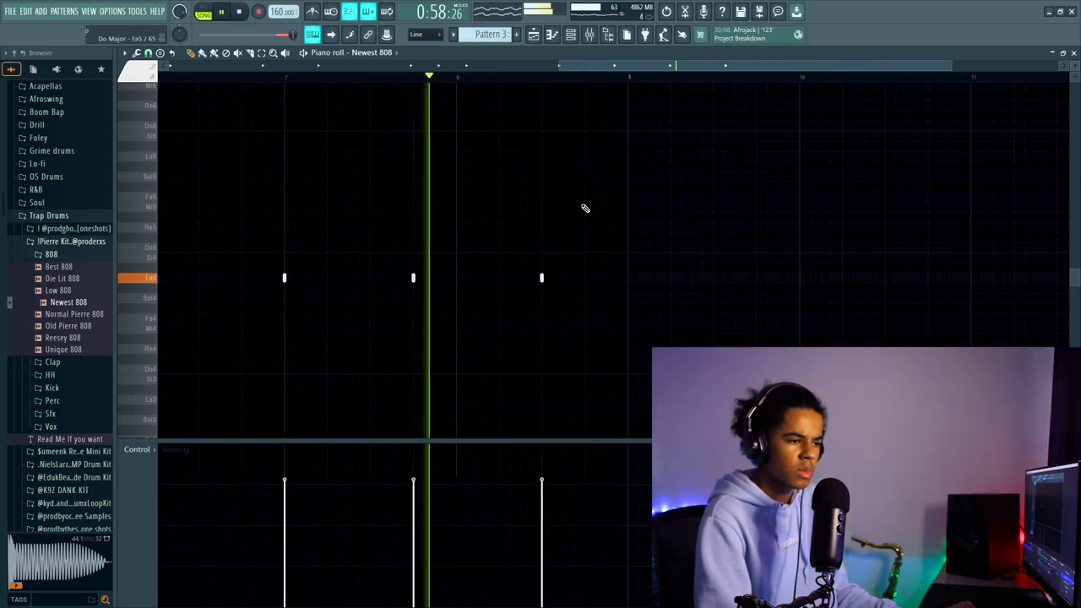
# Step: Try an extra La4 note near the end of bar 8 in the Newest 808 pattern and play it back
pyautogui.click(588, 277)
pyautogui.rightClick(588, 278)
pyautogui.press('space')
pyautogui.press('space')
pyautogui.click(603, 278)
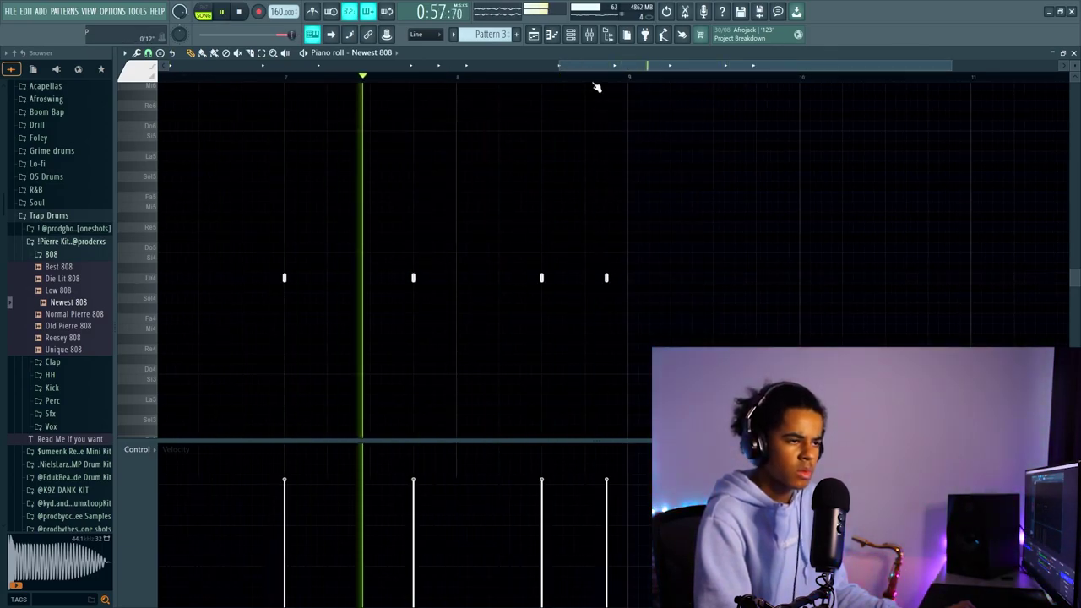
pyautogui.scroll(-2, 597, 88)
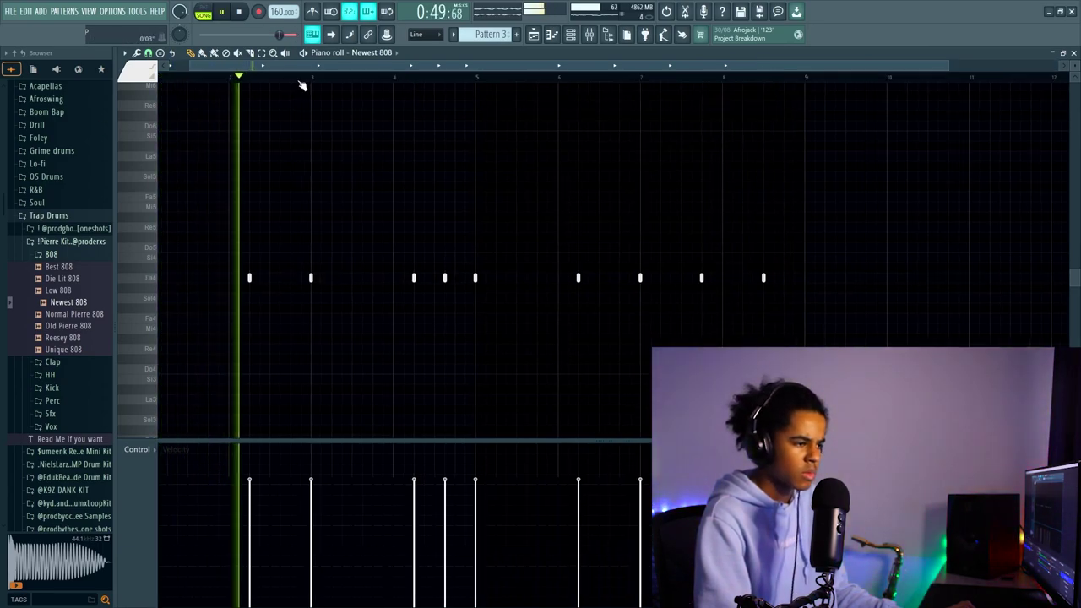
# Step: Add La4 808 notes just before the middle of bar 3 and at two extra spots in bar 6, auditioning the rhythm
pyautogui.scroll(2, 301, 84)
pyautogui.click(362, 278)
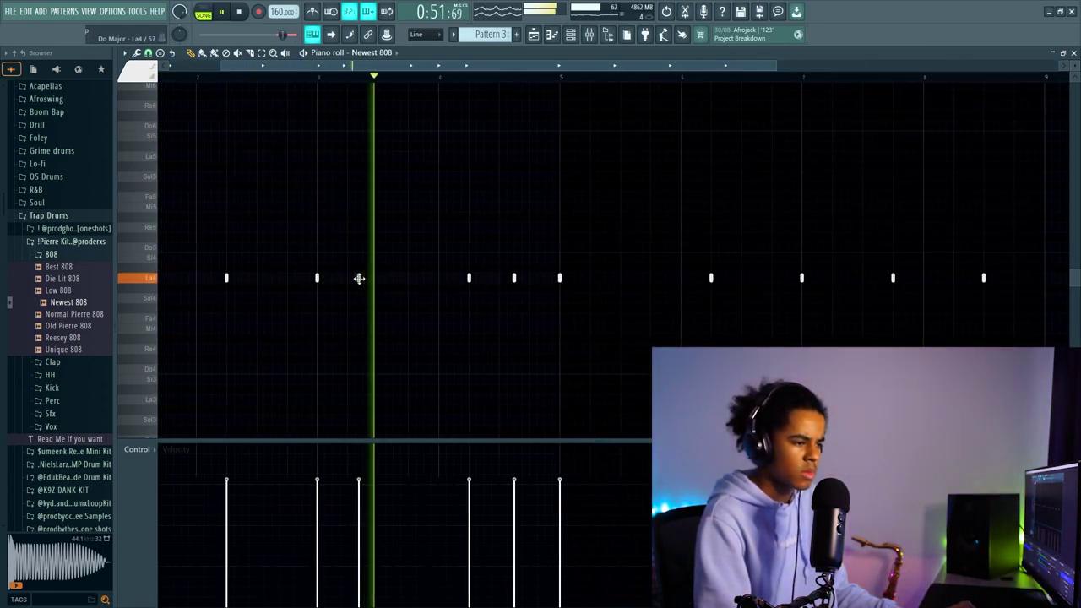
pyautogui.moveTo(490, 66); pyautogui.dragTo(638, 79)
pyautogui.click(512, 279)
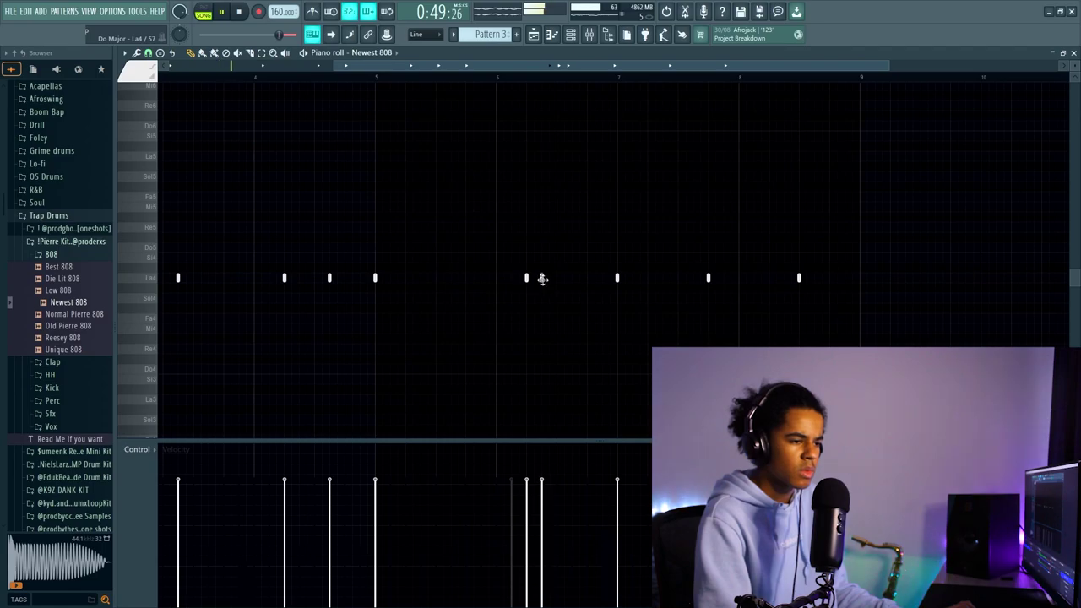
pyautogui.click(496, 79)
pyautogui.moveTo(507, 67); pyautogui.dragTo(521, 83)
pyautogui.rightClick(487, 280)
pyautogui.press('space')
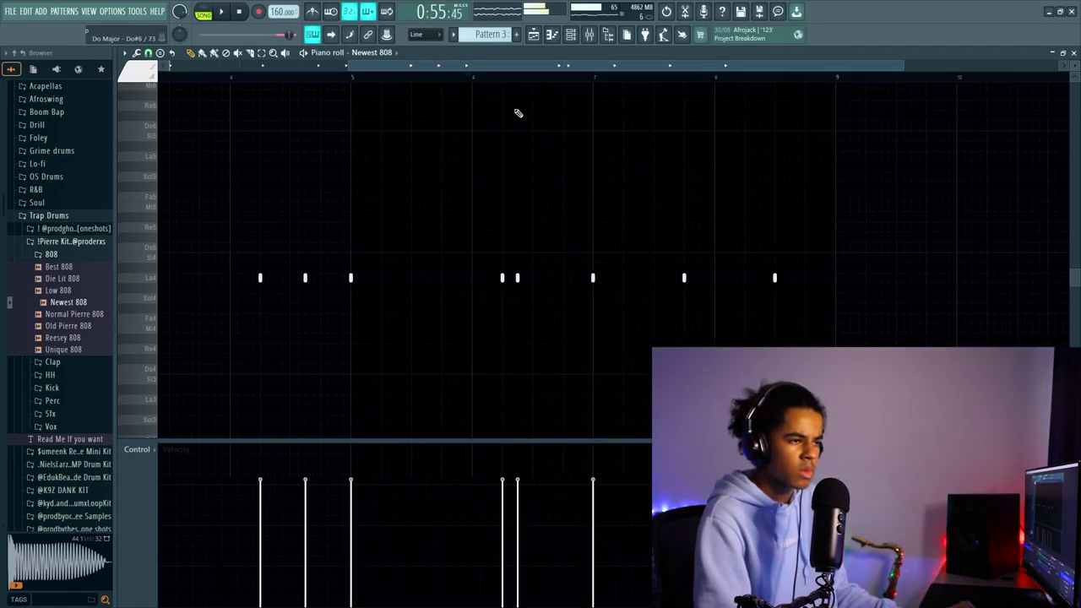
pyautogui.click(550, 279)
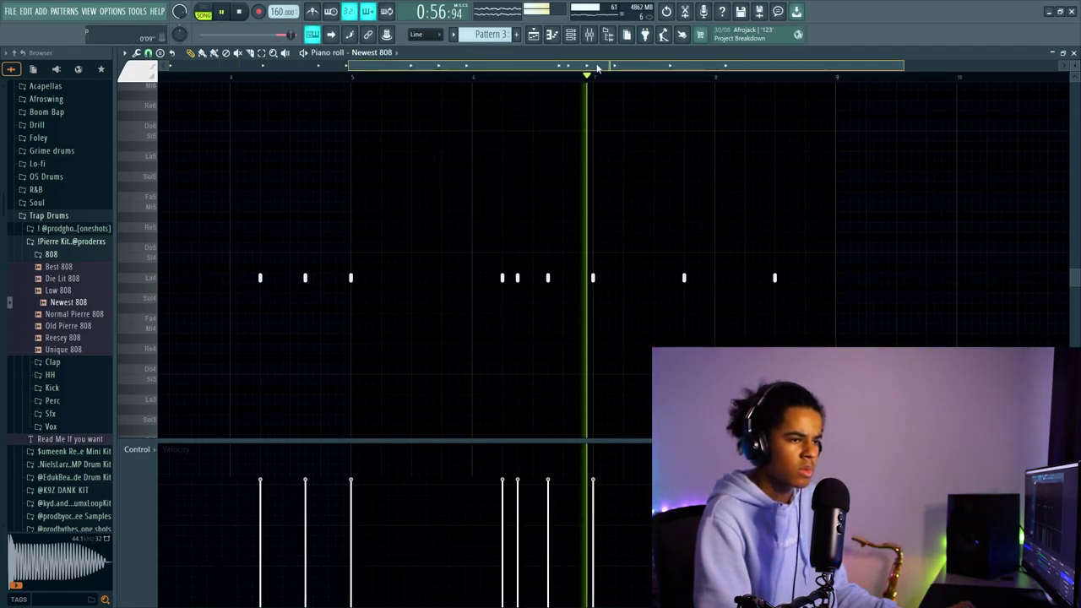
pyautogui.click(644, 278)
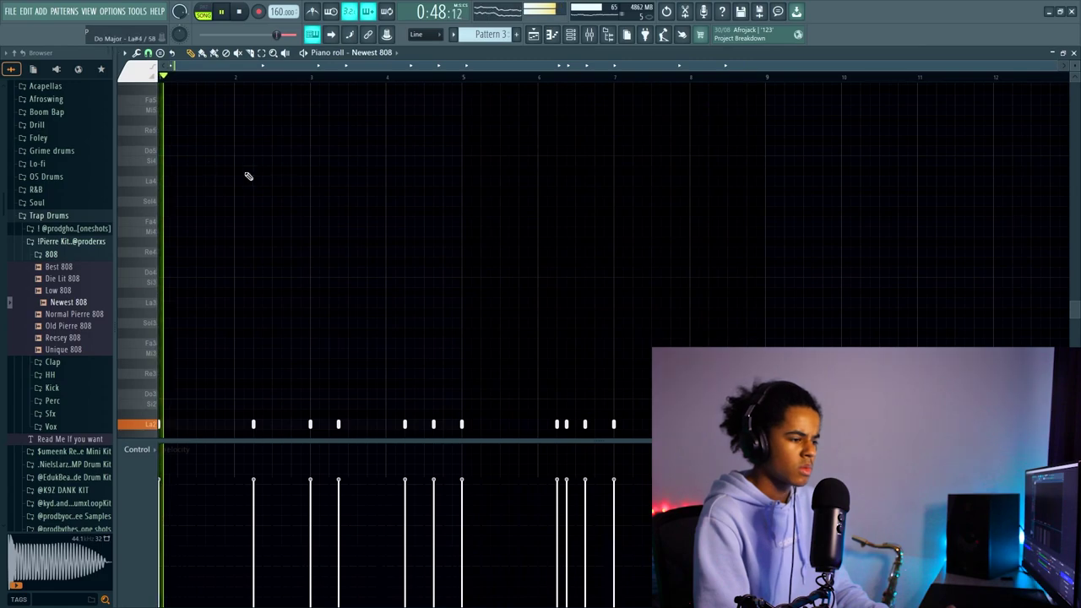
# Step: Lower the whole Newest 808 pattern to La1 and lengthen every note until it meets the following one
pyautogui.scroll(-1, 299, 273)
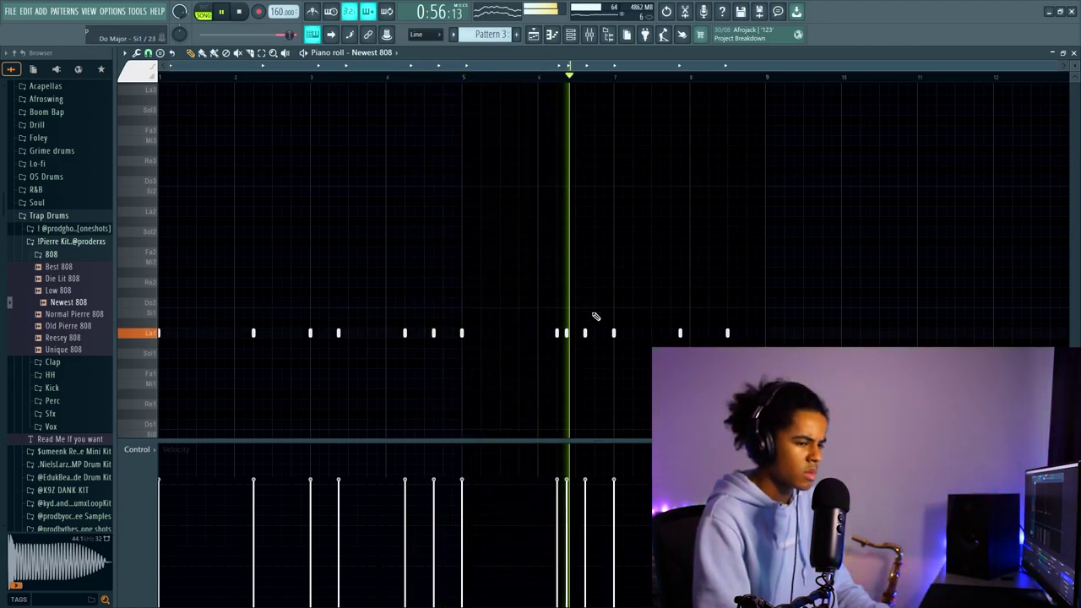
pyautogui.hotkey('ctrl', 'l')
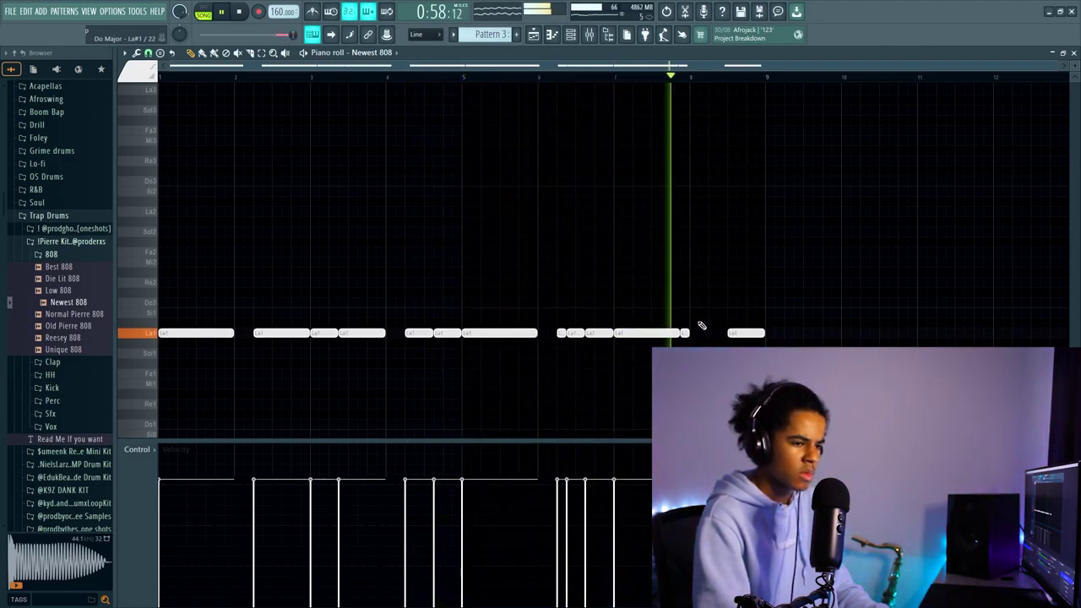
pyautogui.hotkey('ctrl', 'l')
# Step: Adjust the pitch of the short high 808 note early in bar 8 while playing the pattern
pyautogui.press('F6')
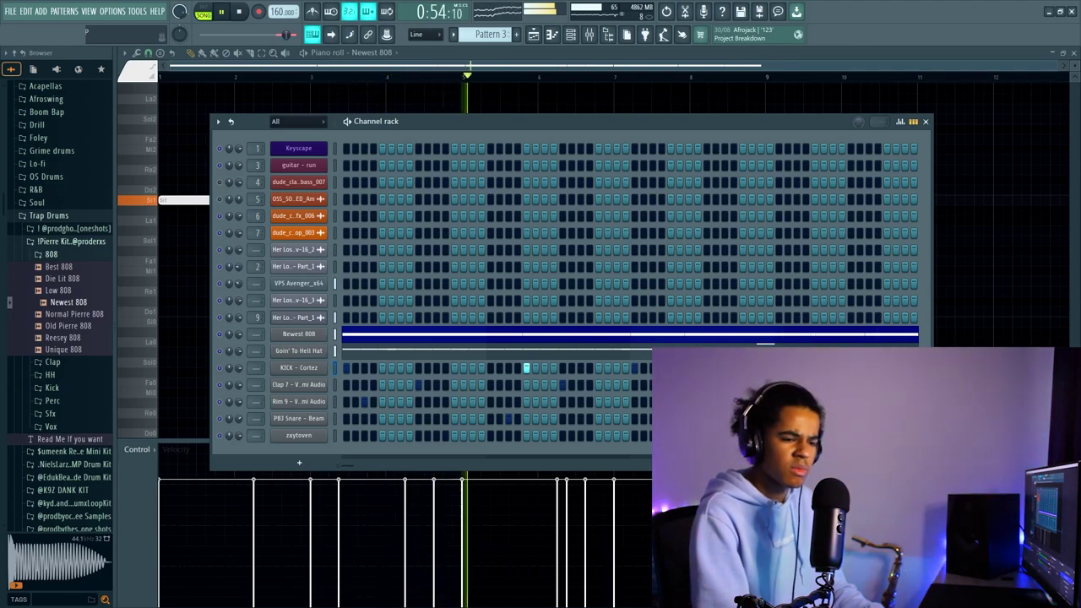
pyautogui.press('space')
pyautogui.rightClick(309, 368)
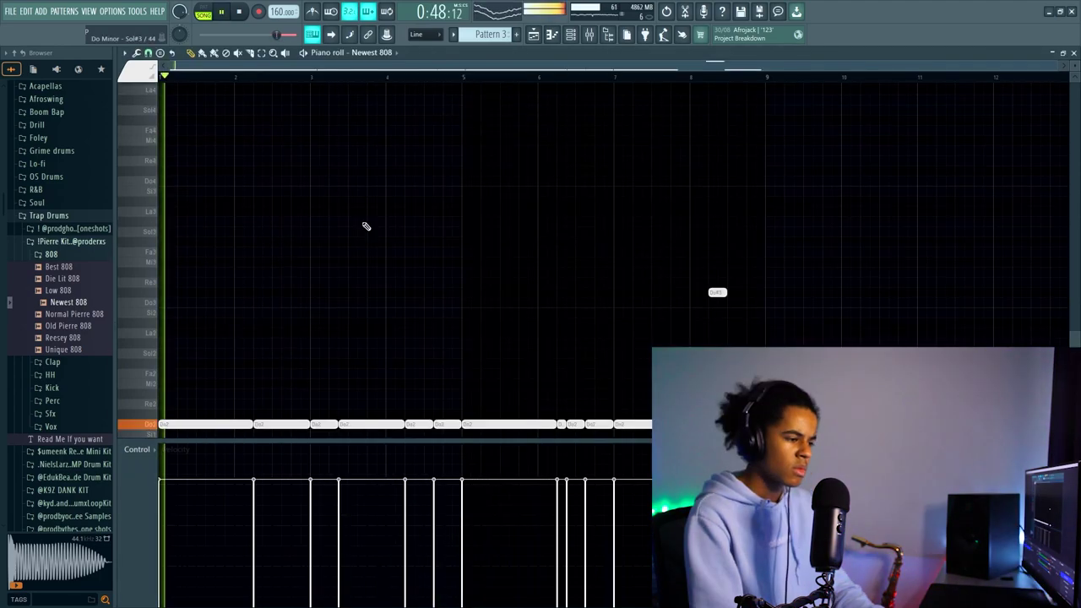
pyautogui.scroll(-2, 375, 224)
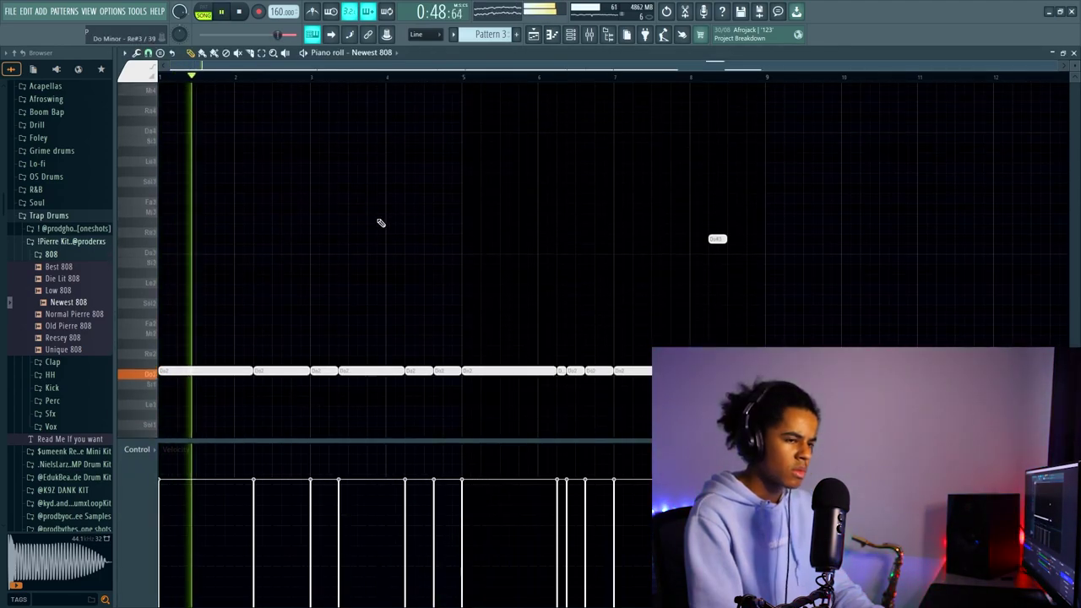
pyautogui.moveTo(715, 232); pyautogui.dragTo(717, 243)
pyautogui.scroll(-3, 639, 174)
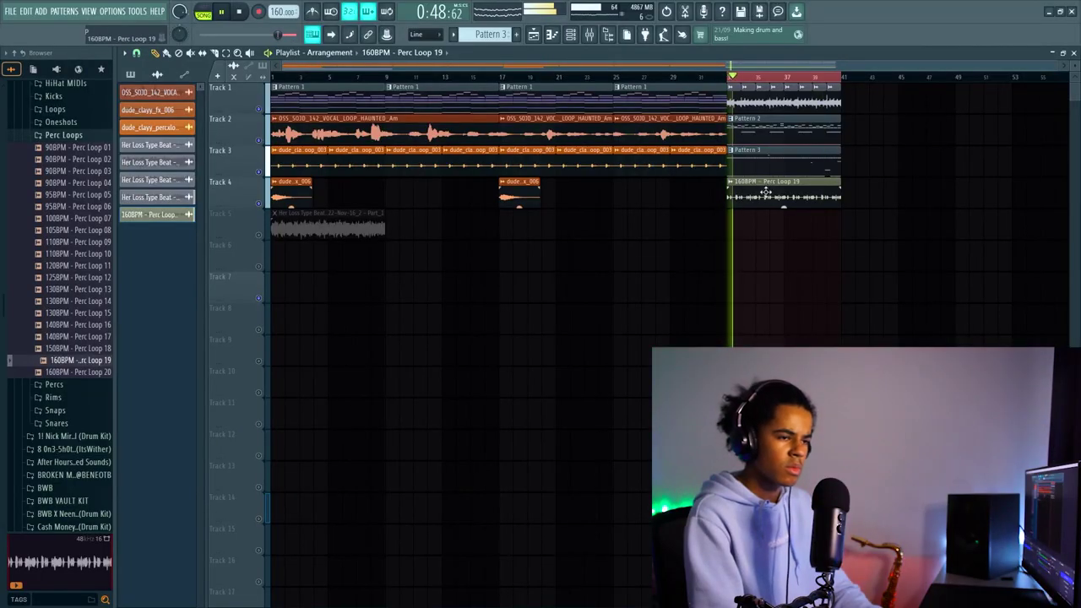
# Step: Set the 160BPM - Perc Loop 19 clip's time-stretching mode to Stretch and check the audio channels in the channel rack
pyautogui.doubleClick(765, 192)
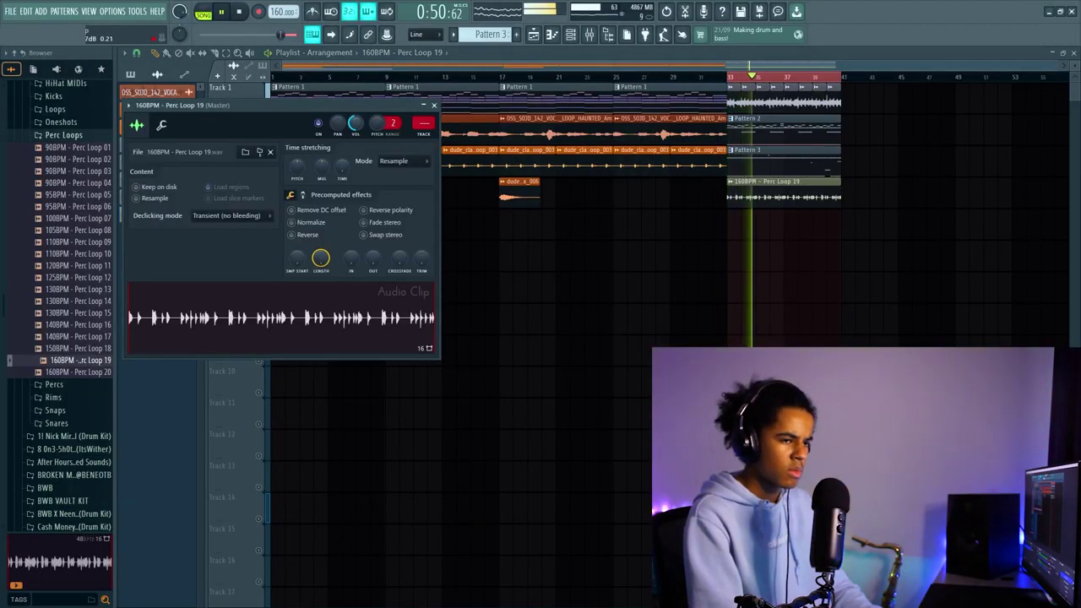
pyautogui.click(397, 160)
pyautogui.click(464, 246)
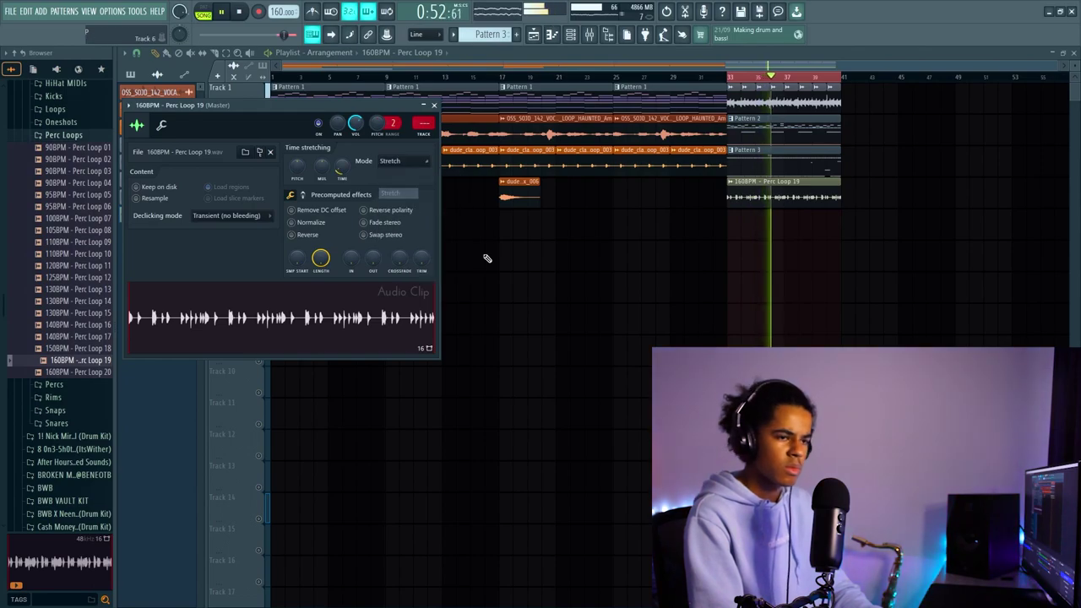
pyautogui.rightClick(696, 250)
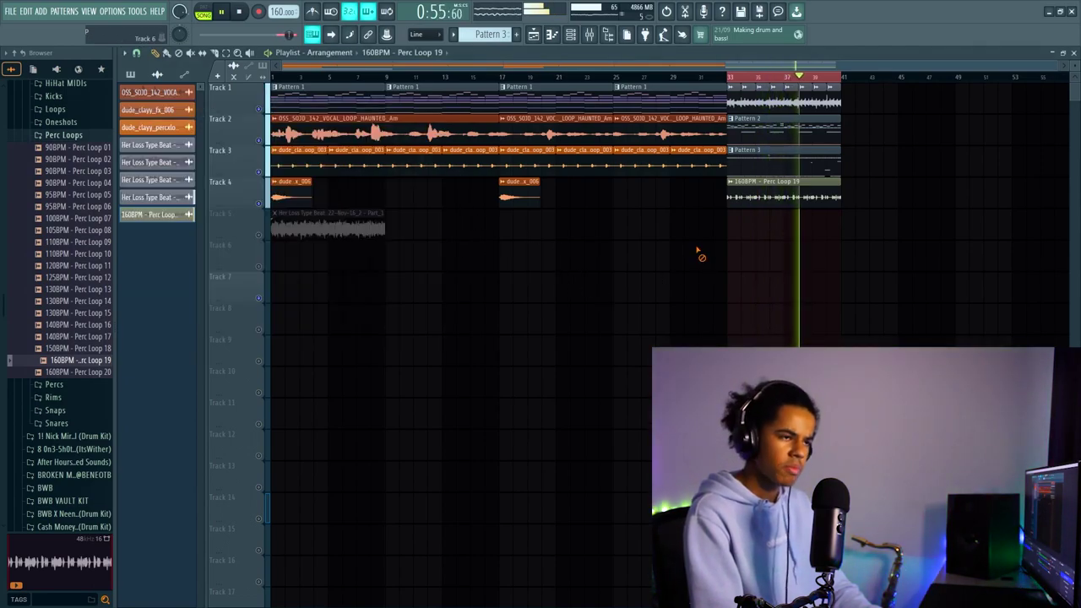
pyautogui.click(570, 33)
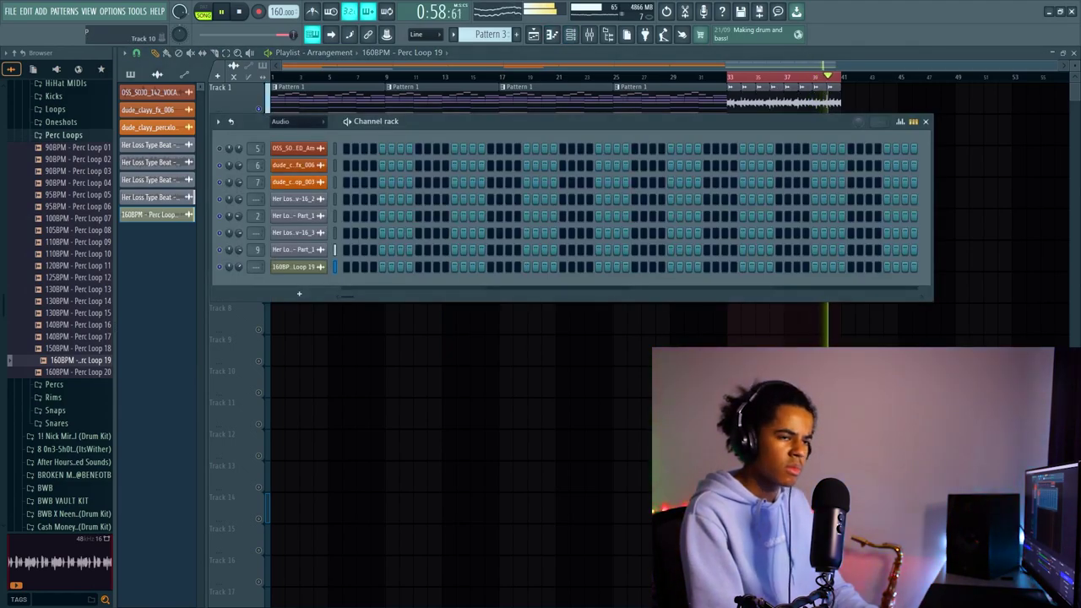
pyautogui.press('F6')
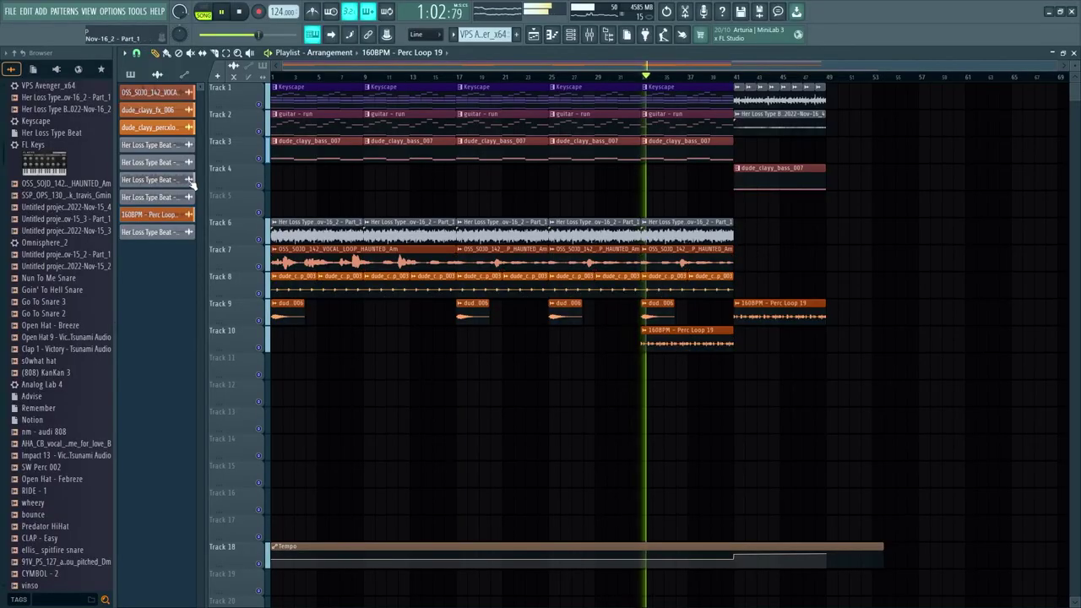
# Step: Place the KICK - Cortez pattern in the playlist at bar 33, beneath the percussion loop
pyautogui.click(131, 75)
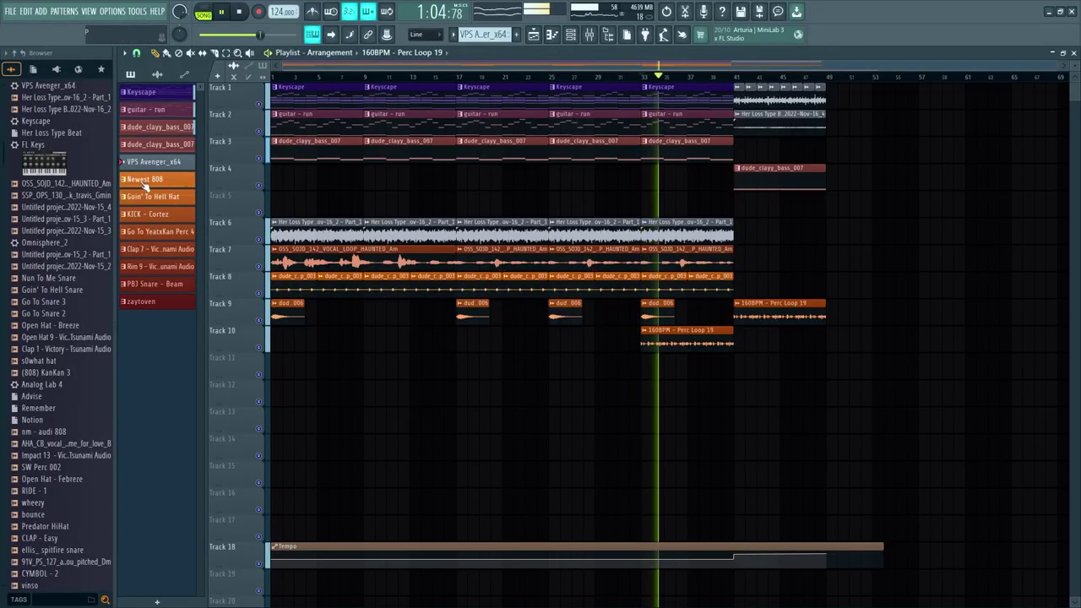
pyautogui.moveTo(161, 215); pyautogui.dragTo(648, 380)
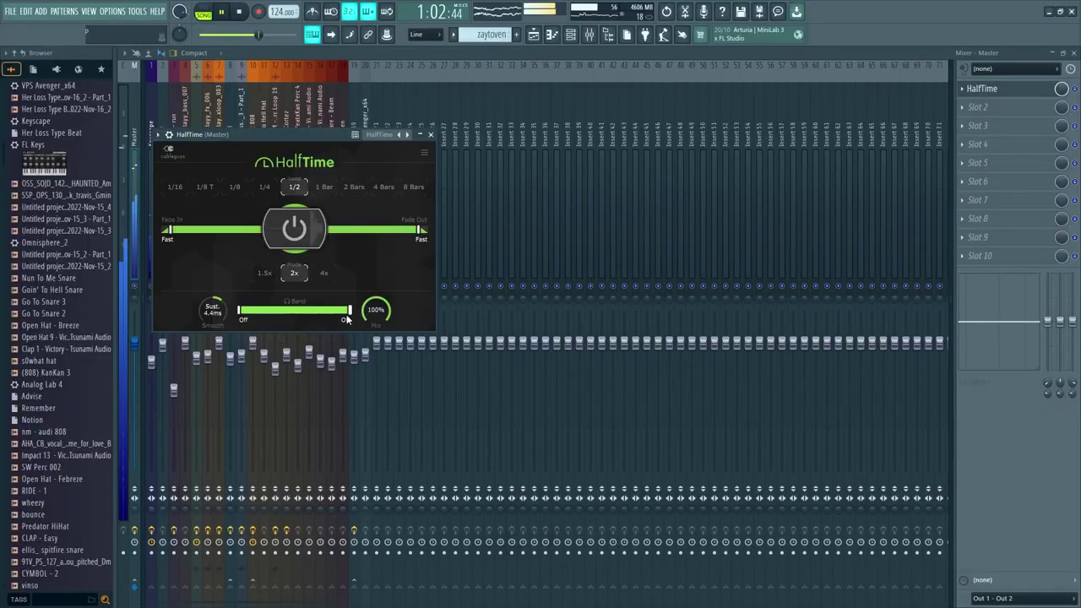
# Step: Create an automation clip for the mix level of the HalfTime effect on the master
pyautogui.rightClick(1061, 90)
pyautogui.click(784, 70)
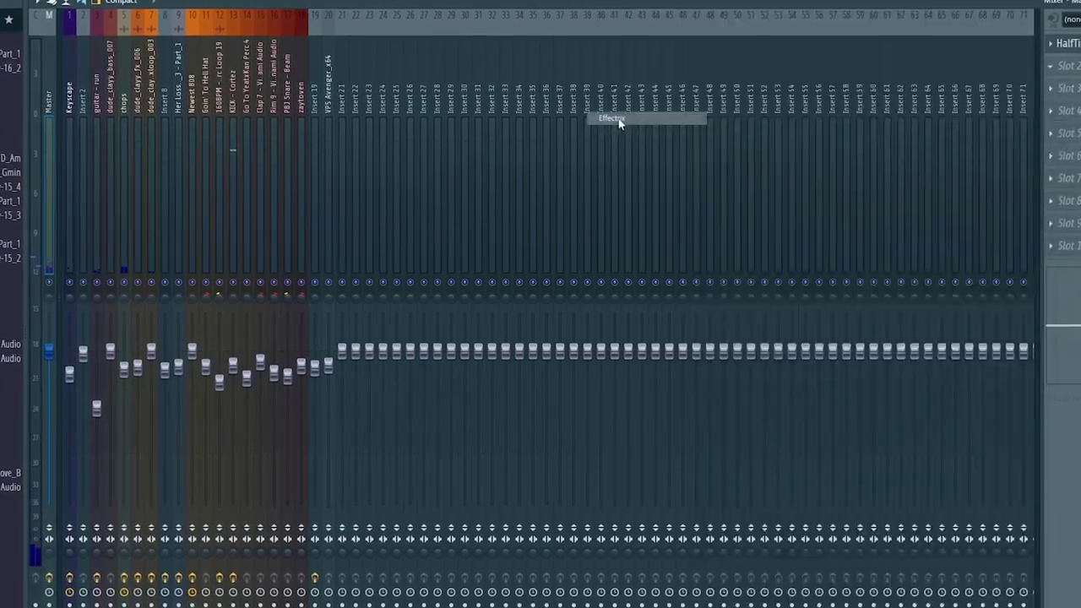
# Step: Load Effectrix on the master, set its sequencer tempo to 1/4 and fill the grid with a randomized effect pattern
pyautogui.moveTo(618, 122); pyautogui.dragTo(618, 118)
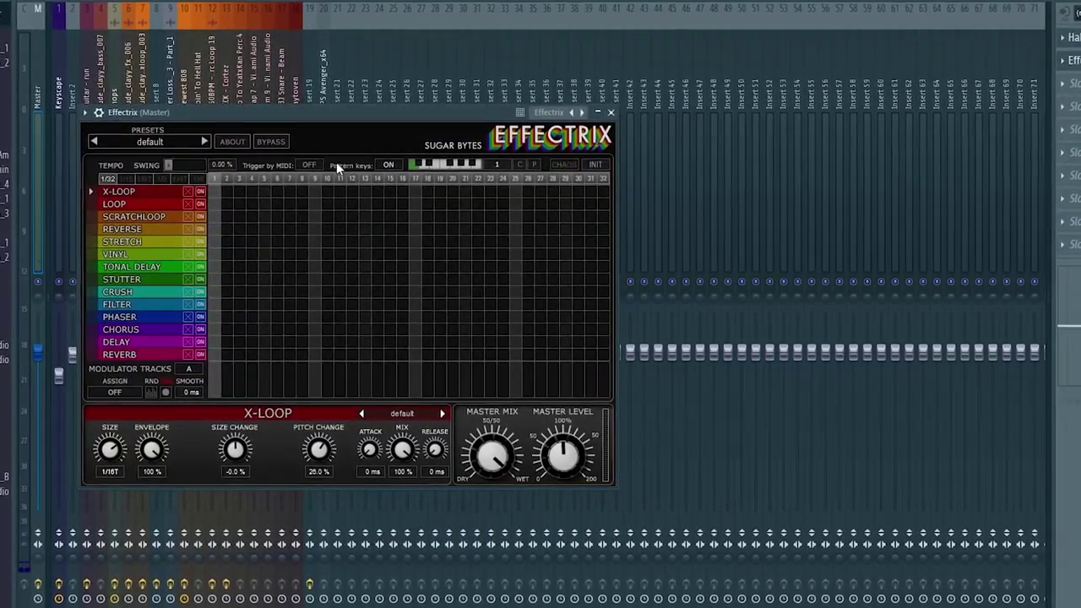
pyautogui.click(198, 179)
pyautogui.click(565, 163)
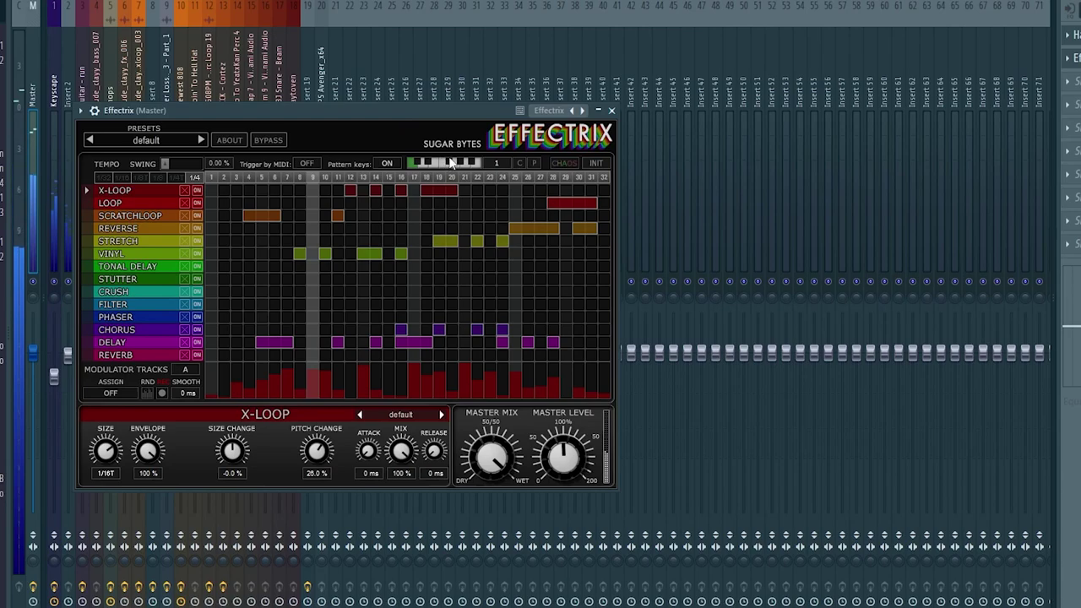
pyautogui.click(324, 255)
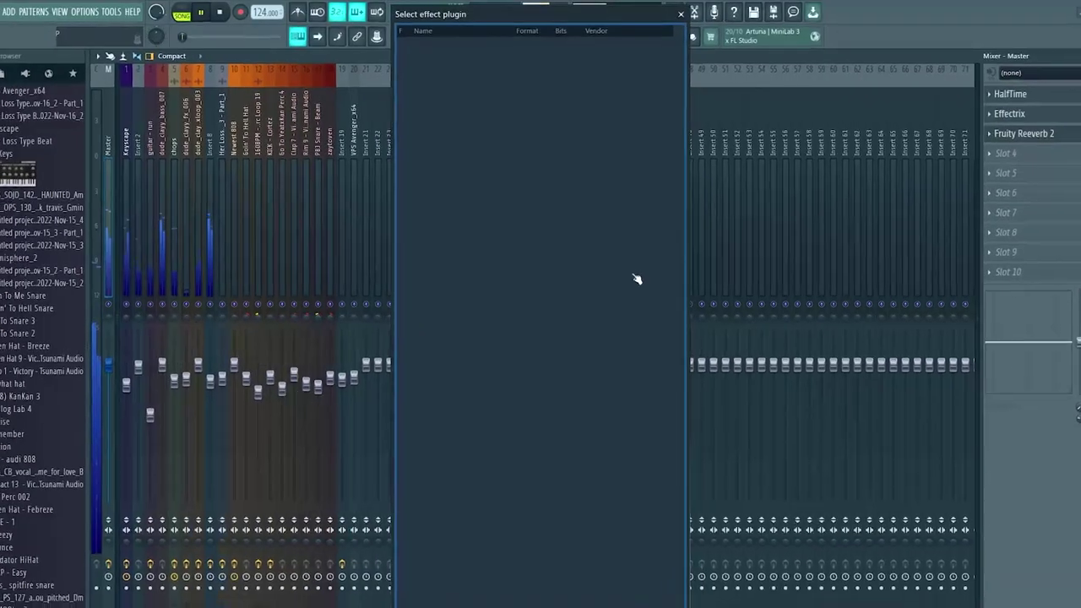
# Step: Add the SoundToys EffectRack to the master, place Crystallizer in it and reduce the rack's mix level
pyautogui.write('eff')
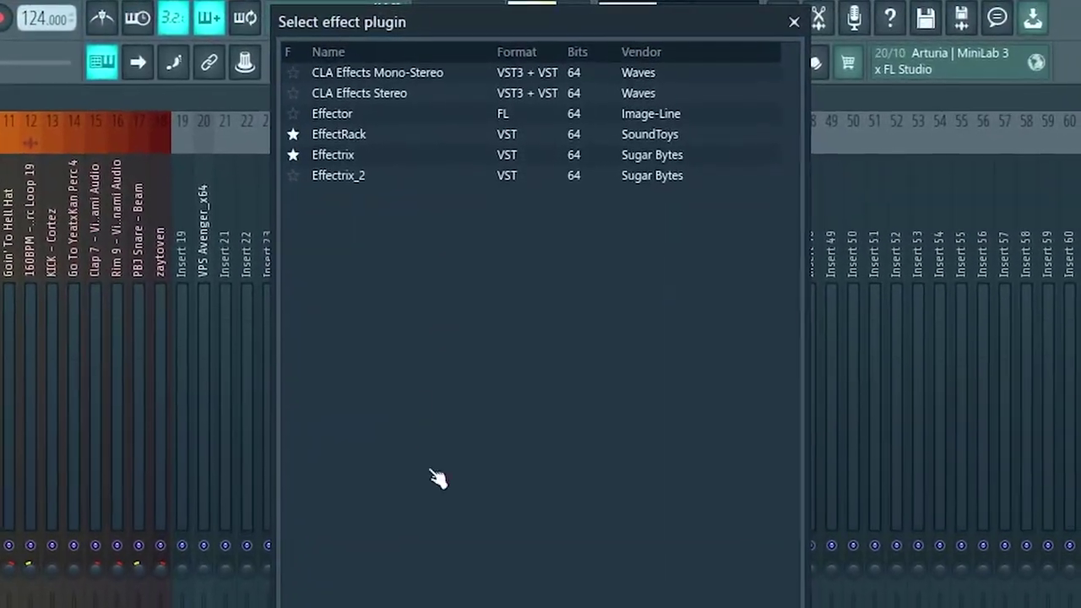
pyautogui.click(355, 137)
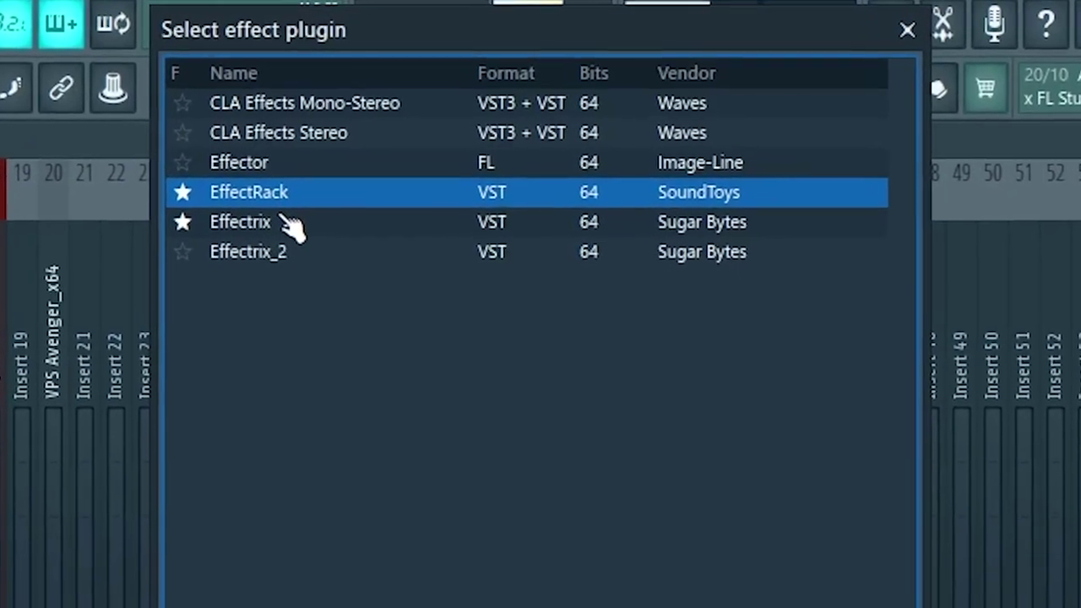
pyautogui.doubleClick(324, 199)
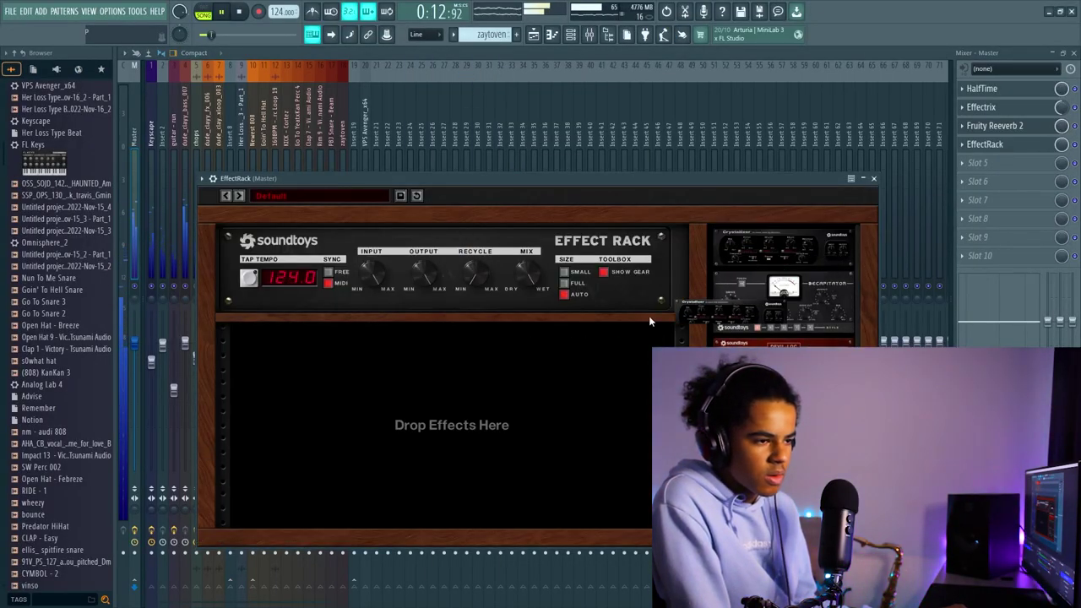
pyautogui.moveTo(388, 393); pyautogui.dragTo(386, 387)
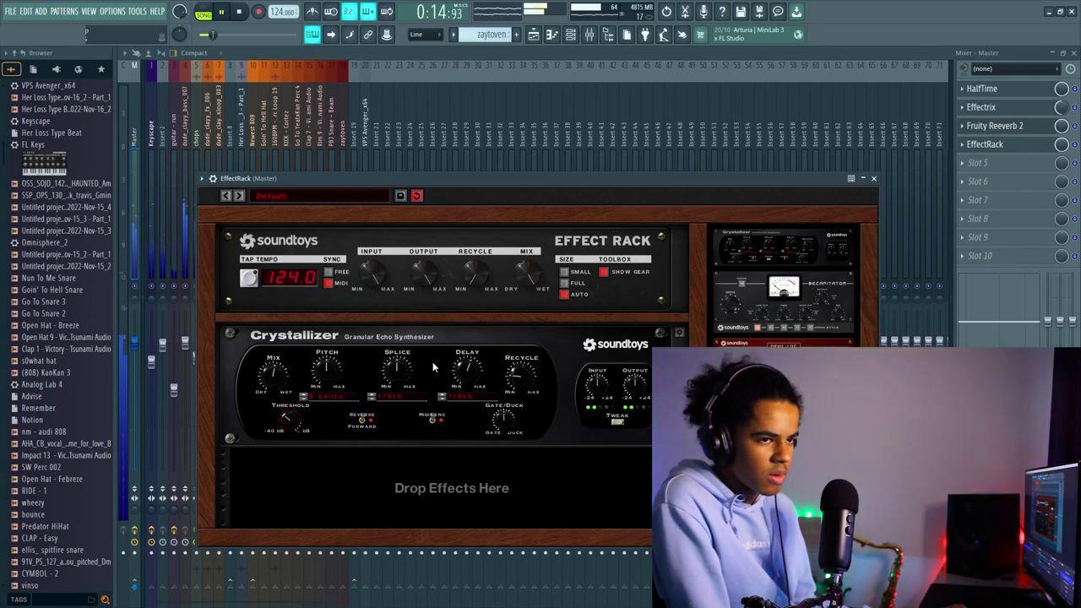
pyautogui.click(1061, 146)
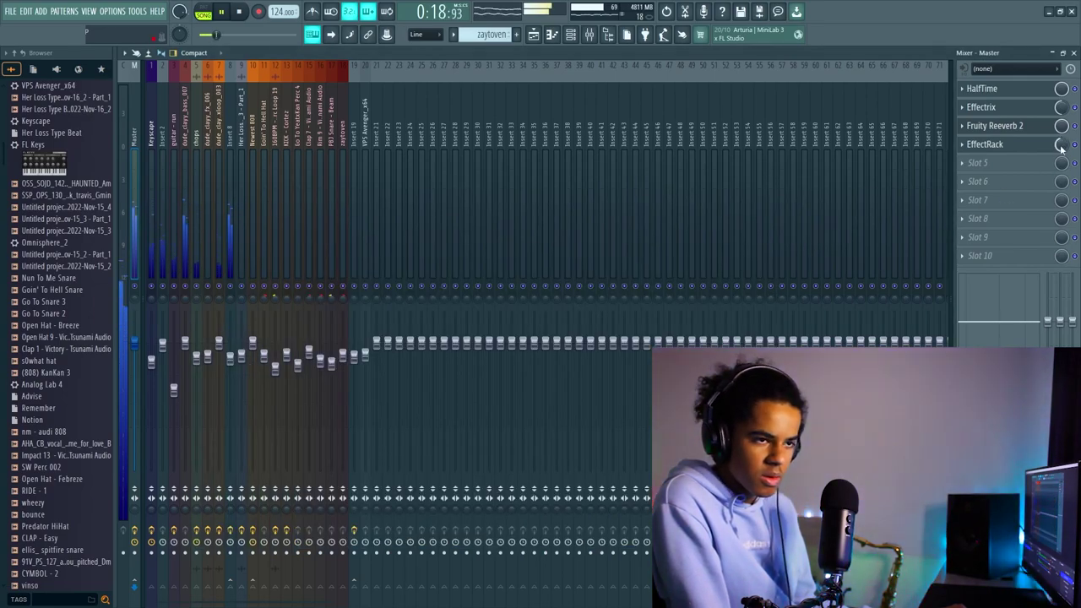
# Step: Add a second Fruity Reeverb 2 in slot 5 of the master and play back the effect chain
pyautogui.click(1020, 165)
pyautogui.click(739, 252)
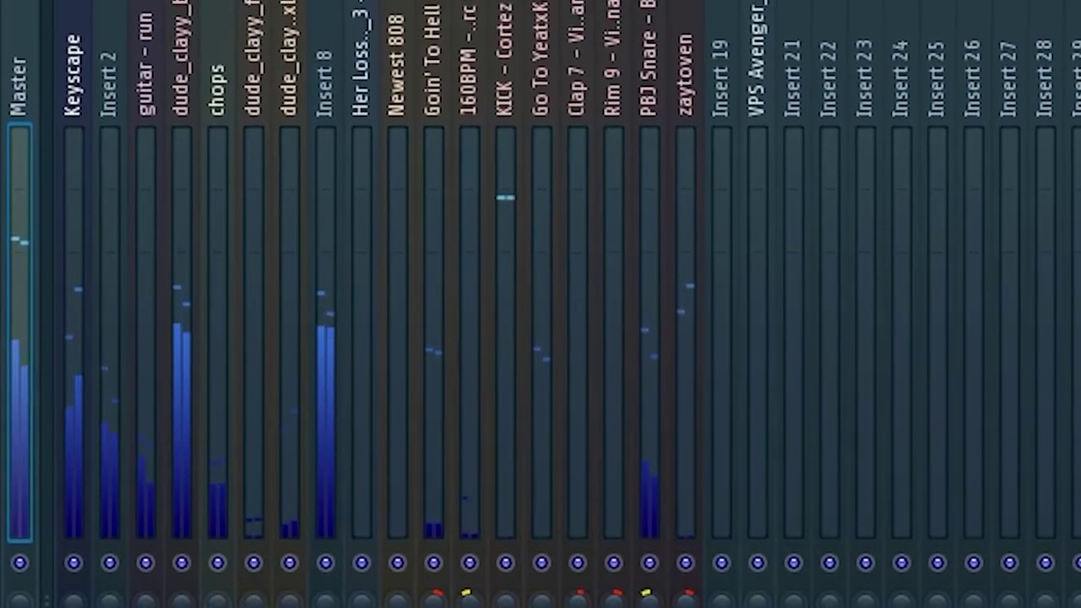
pyautogui.press('space')
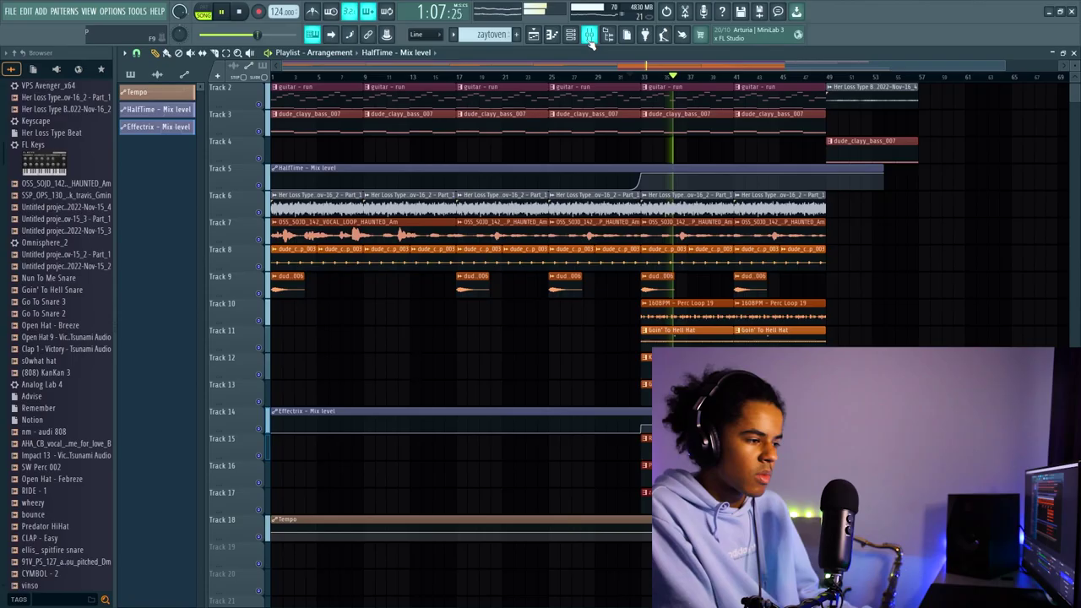
# Step: Create an automation clip for the mix level of the slot 3 Fruity Reeverb 2 and return to the playlist
pyautogui.click(588, 34)
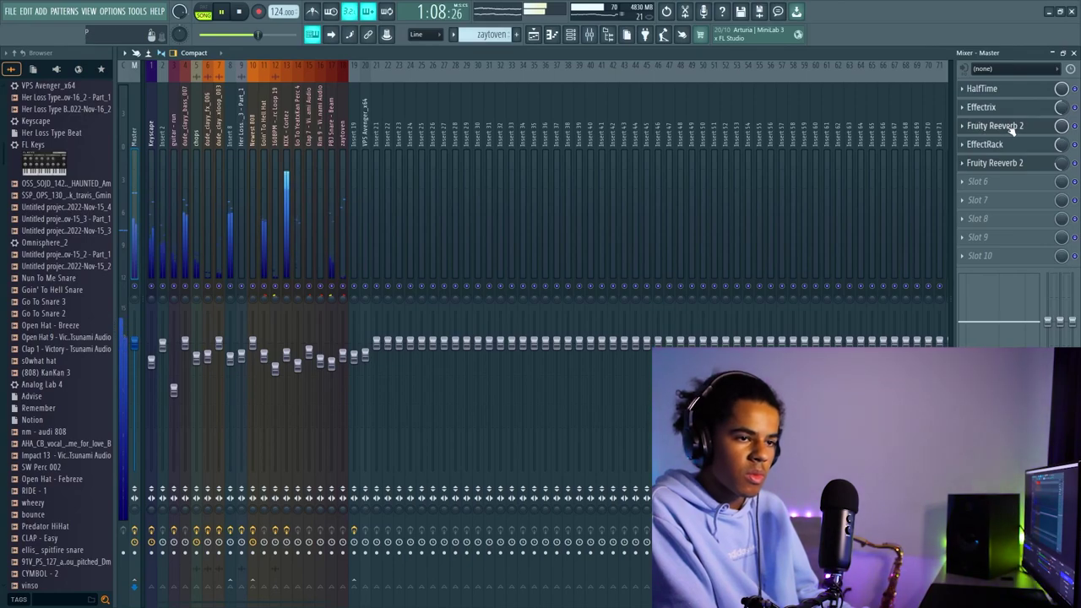
pyautogui.rightClick(1062, 128)
pyautogui.click(1022, 208)
pyautogui.click(534, 36)
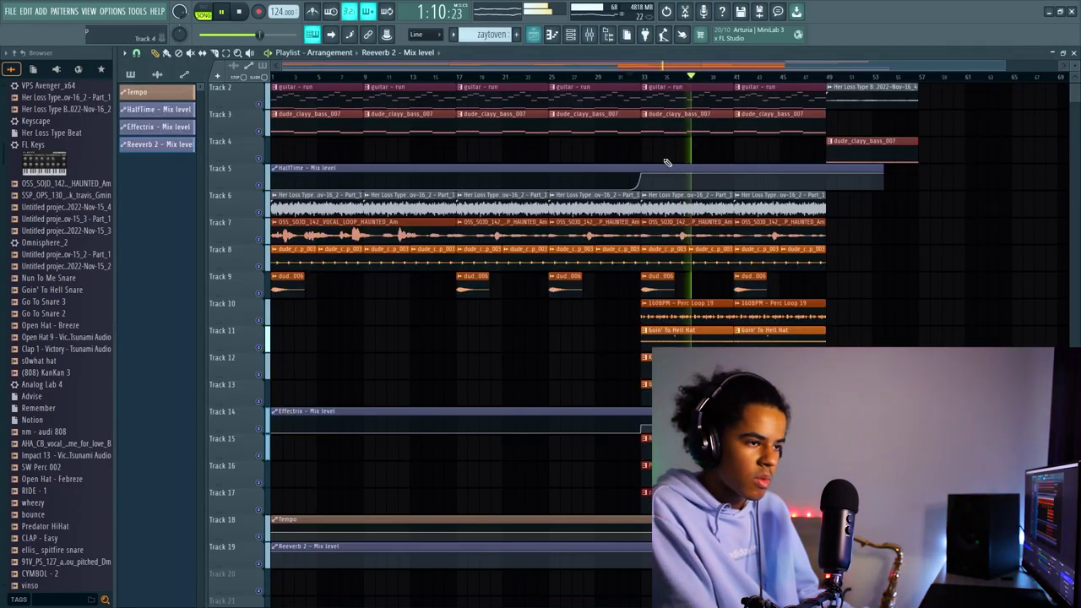
# Step: Select the Effectrix - Mix level automation clip on Track 14, undoing its accidental deletion
pyautogui.rightClick(278, 412)
pyautogui.hotkey('ctrl', 'z')
pyautogui.click(276, 411)
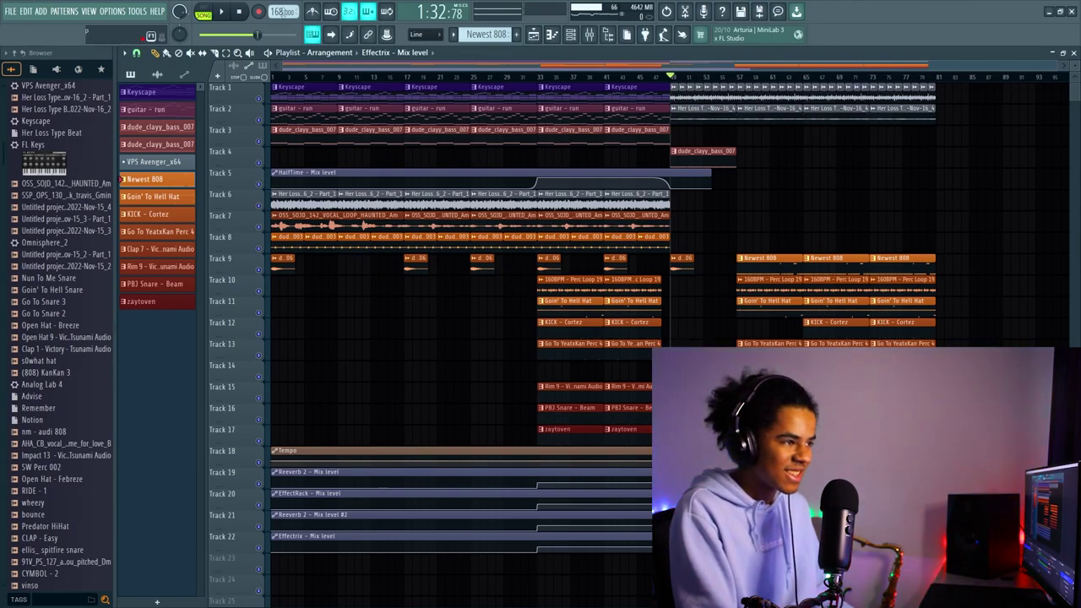
# Step: Copy the 160 BPM project tempo and paste it into the Tempo automation clip's point at bar 49
pyautogui.rightClick(282, 11)
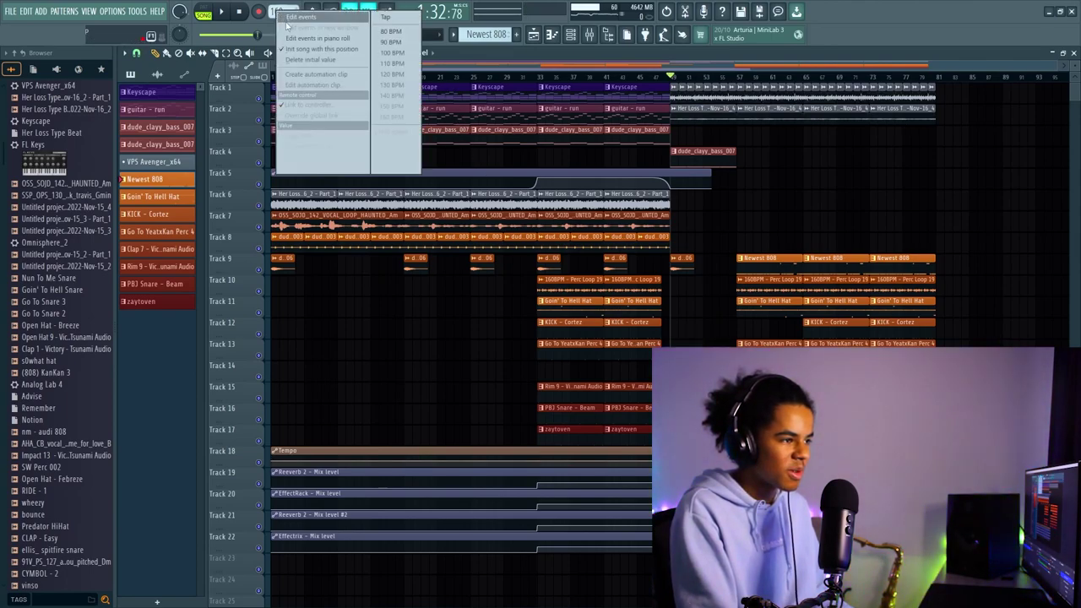
pyautogui.click(334, 146)
pyautogui.scroll(5, 713, 87)
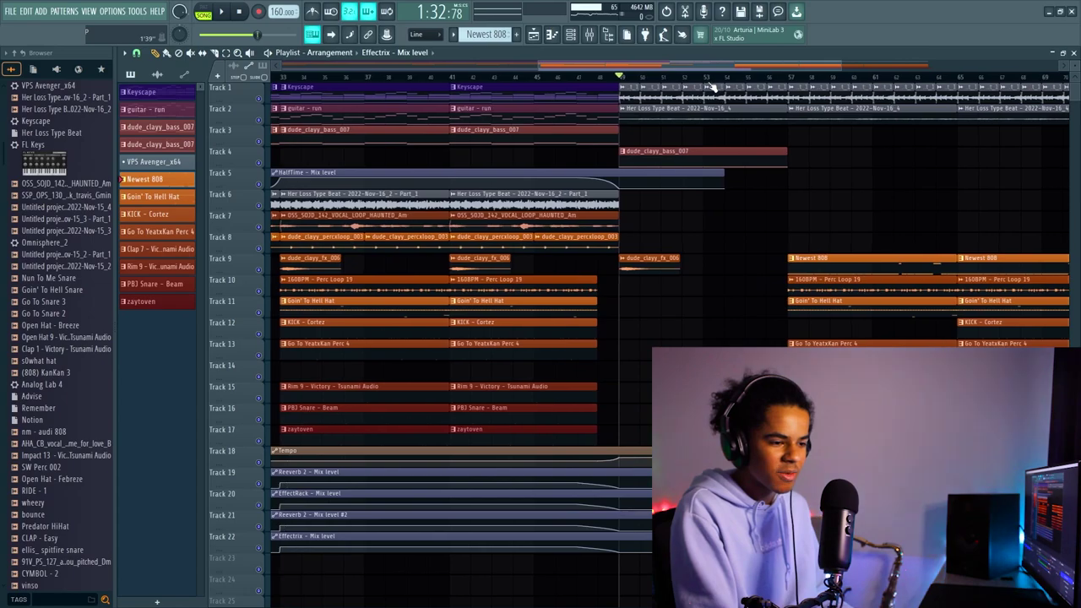
pyautogui.rightClick(568, 460)
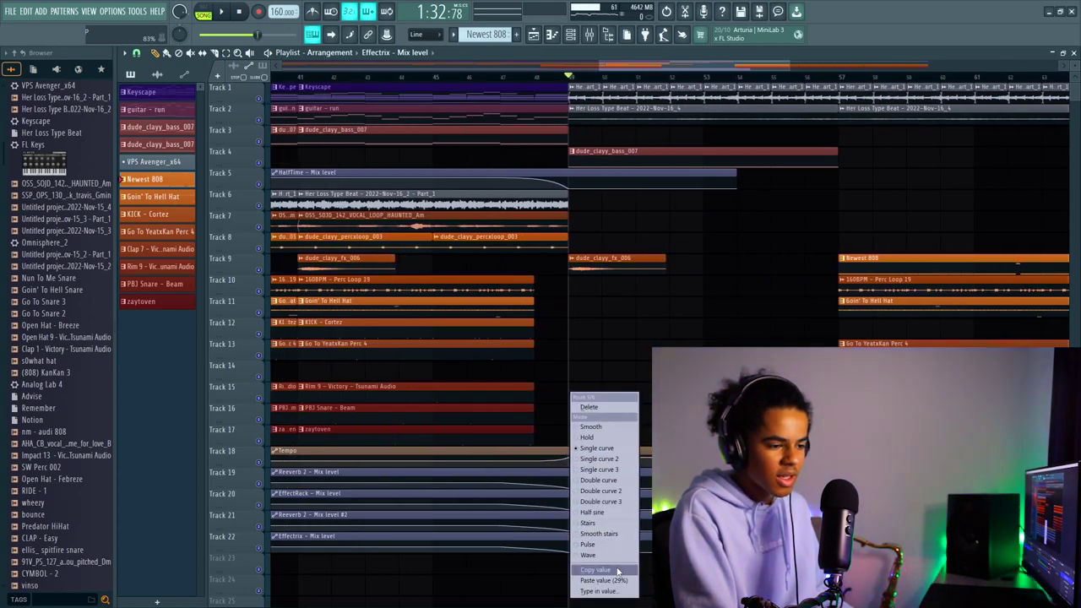
pyautogui.click(616, 581)
# Step: Play the arrangement from around bar 56 to hear the entry of the Newest 808 and drums
pyautogui.moveTo(588, 77); pyautogui.dragTo(809, 87)
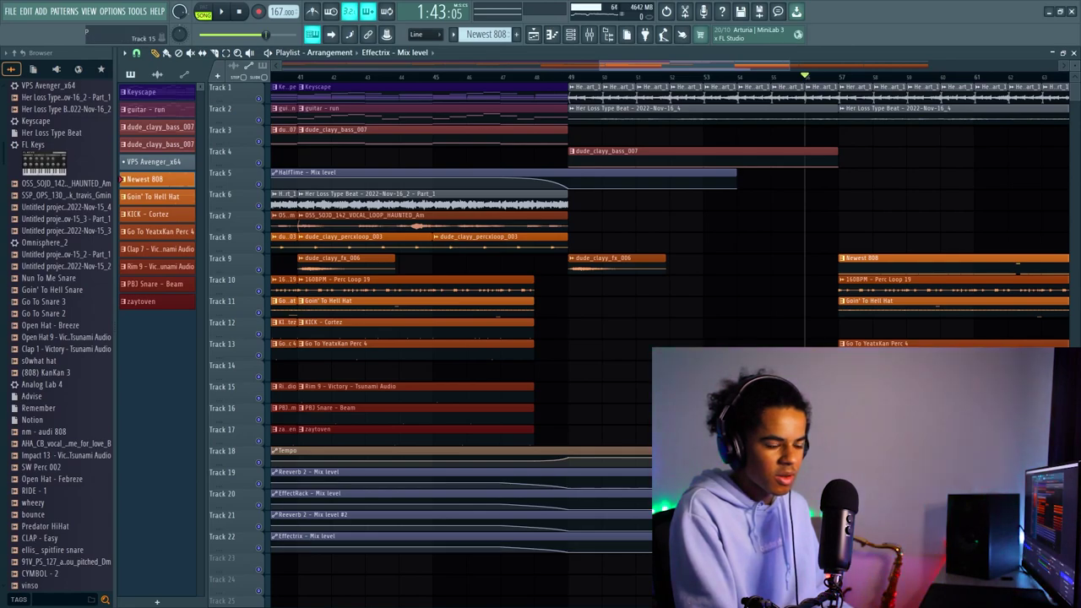
pyautogui.press('space')
pyautogui.scroll(-5, 794, 78)
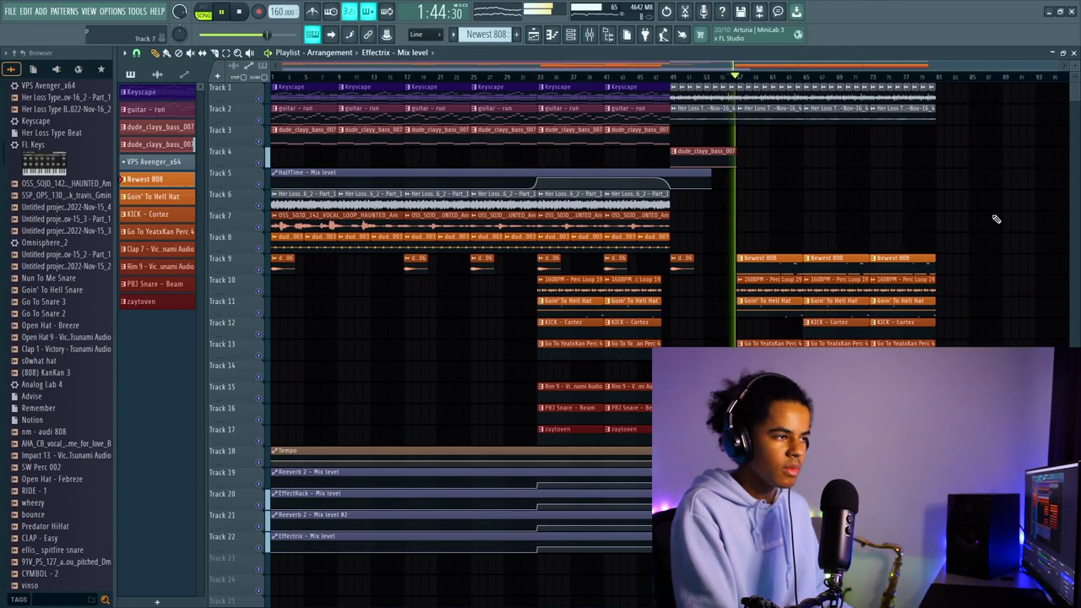